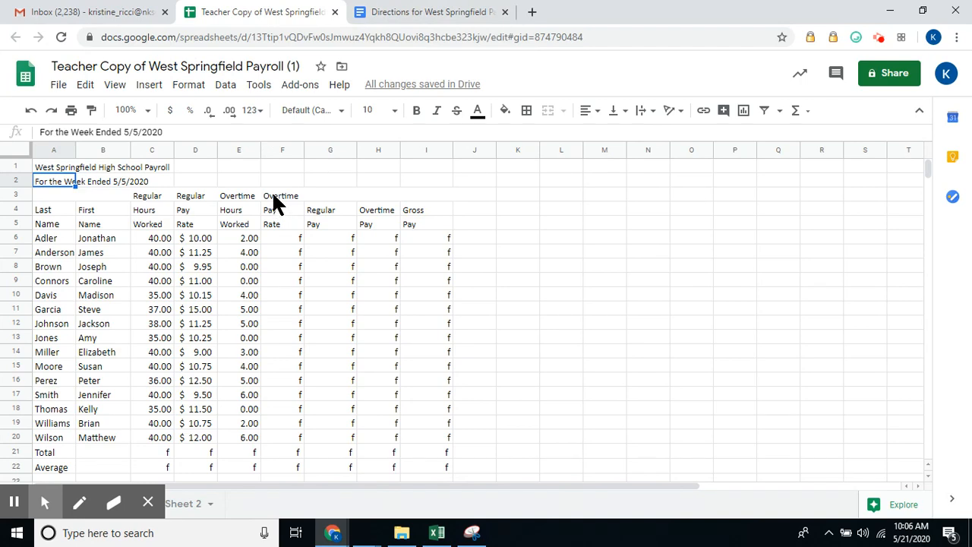
Check the payroll directions document, then merge the worksheet title across A1:I1 and center it.
click(385, 23)
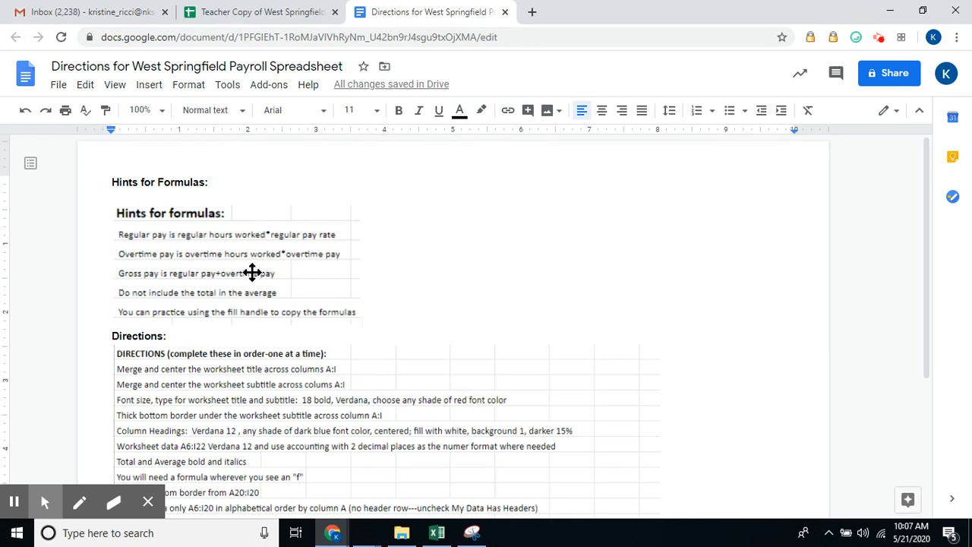
click(256, 13)
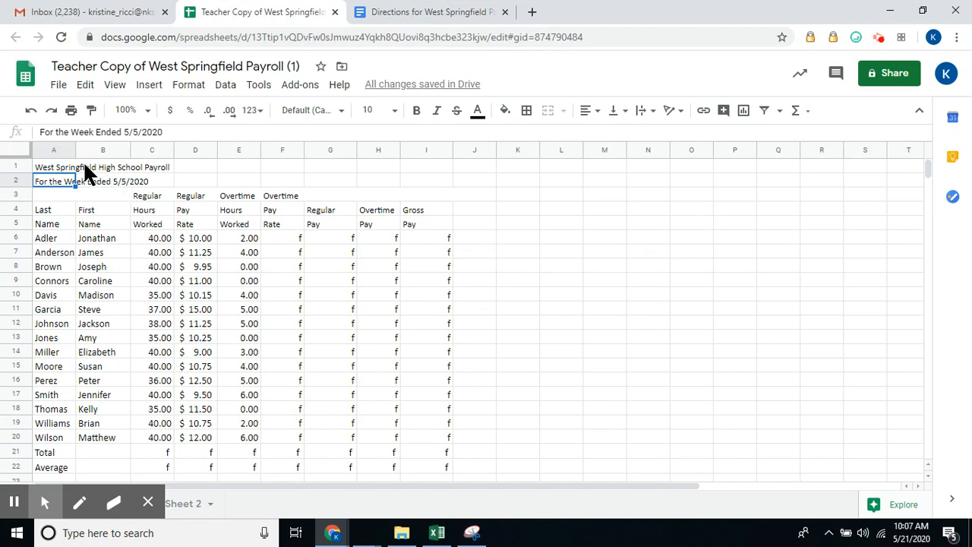
drag(74, 165, 430, 160)
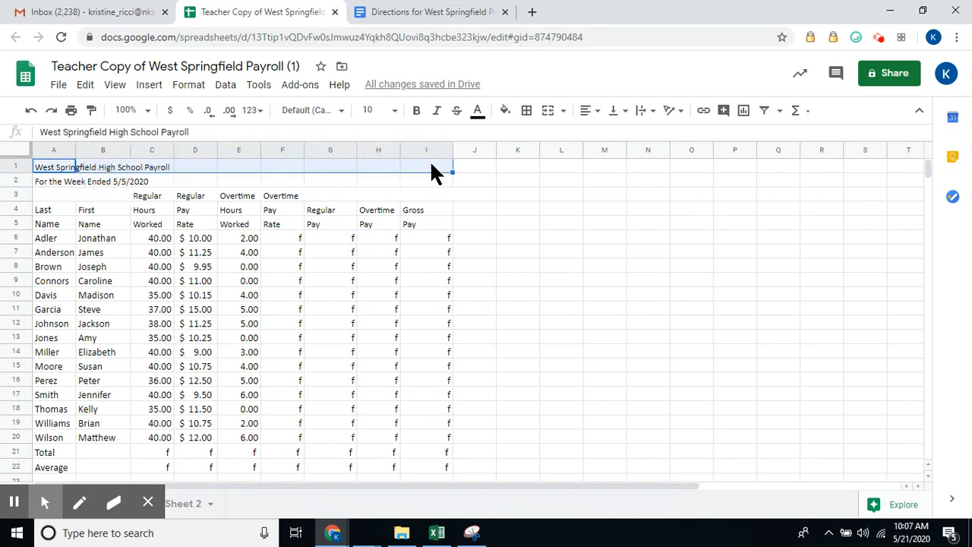
click(548, 110)
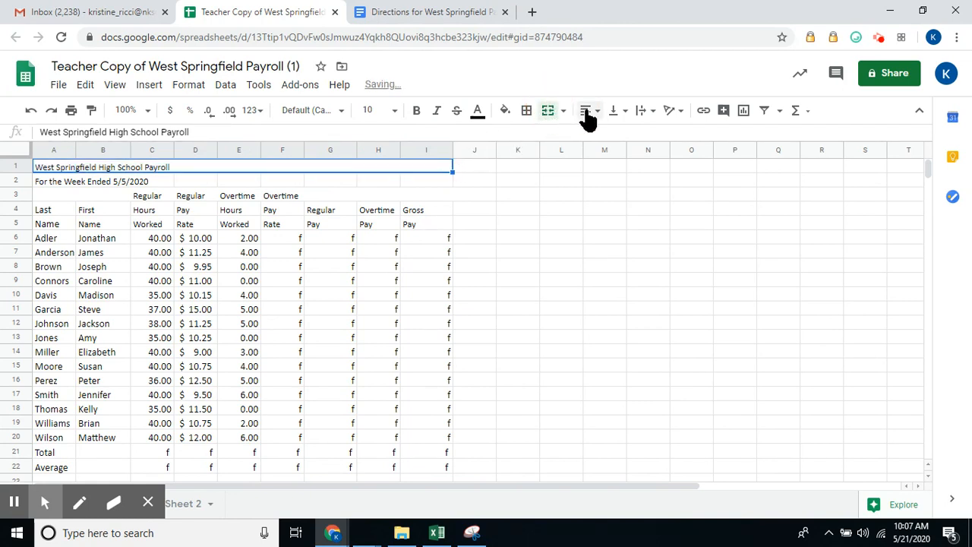
click(594, 111)
click(605, 135)
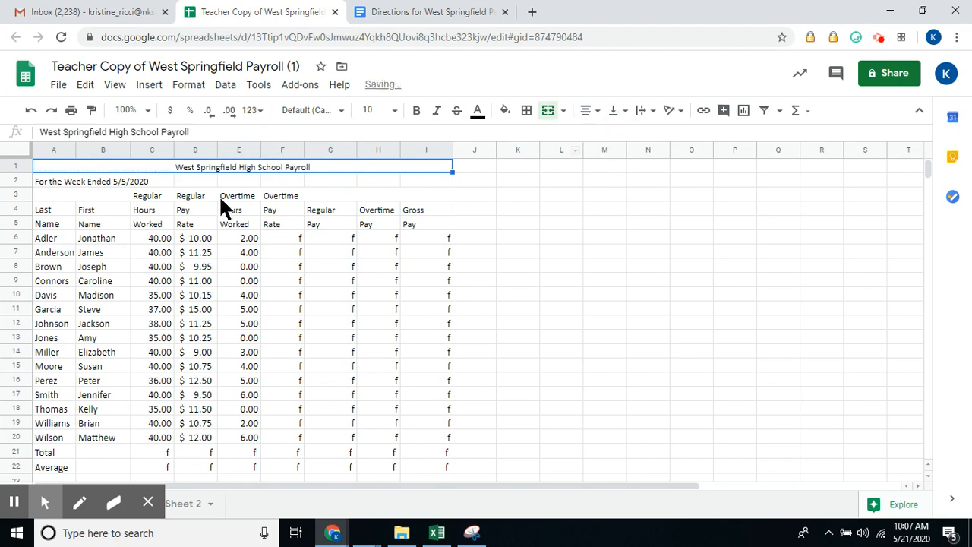
Merge the worksheet subtitle across A2:I2 and center it.
drag(63, 181, 408, 175)
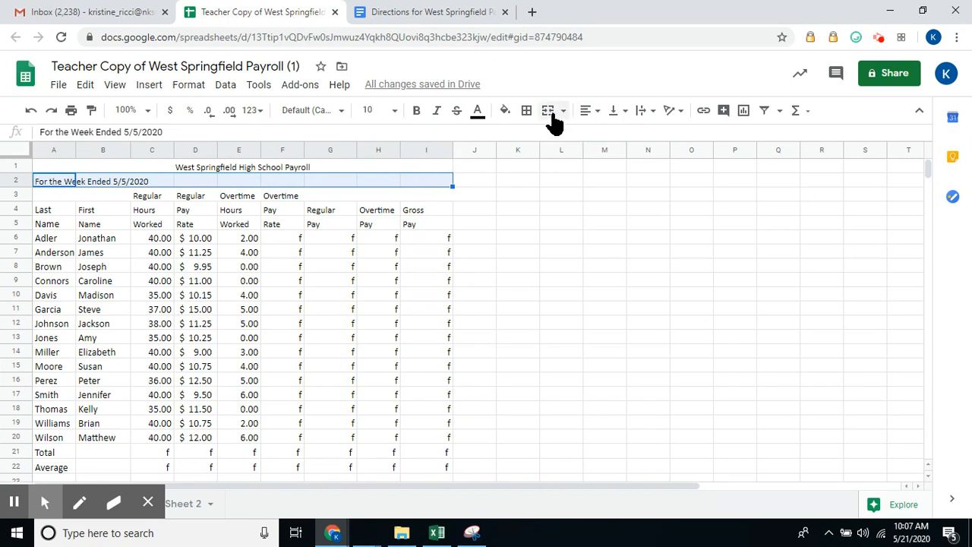
click(549, 111)
click(590, 111)
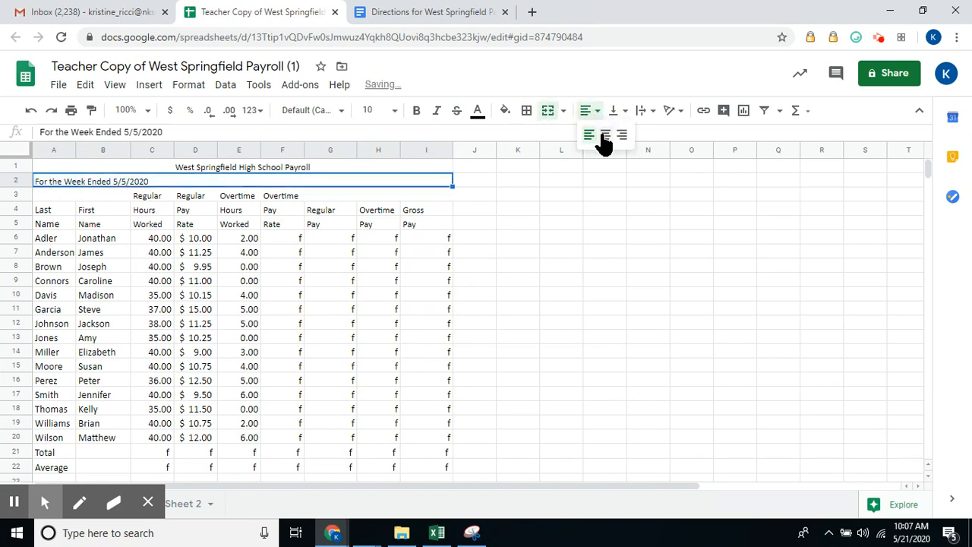
click(605, 135)
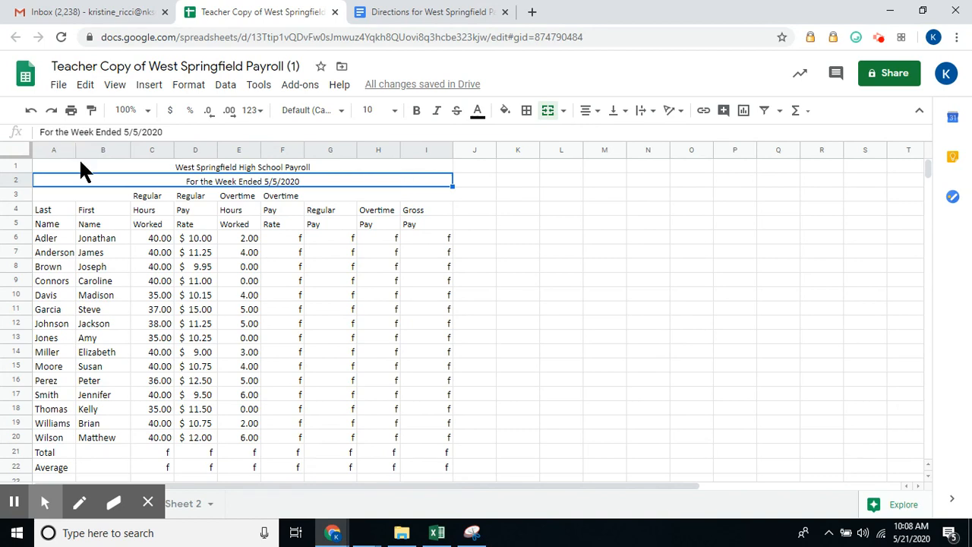
Format the worksheet title and subtitle in rows 1 and 2 as Verdana, size 18, bold, with red text.
drag(79, 161, 86, 188)
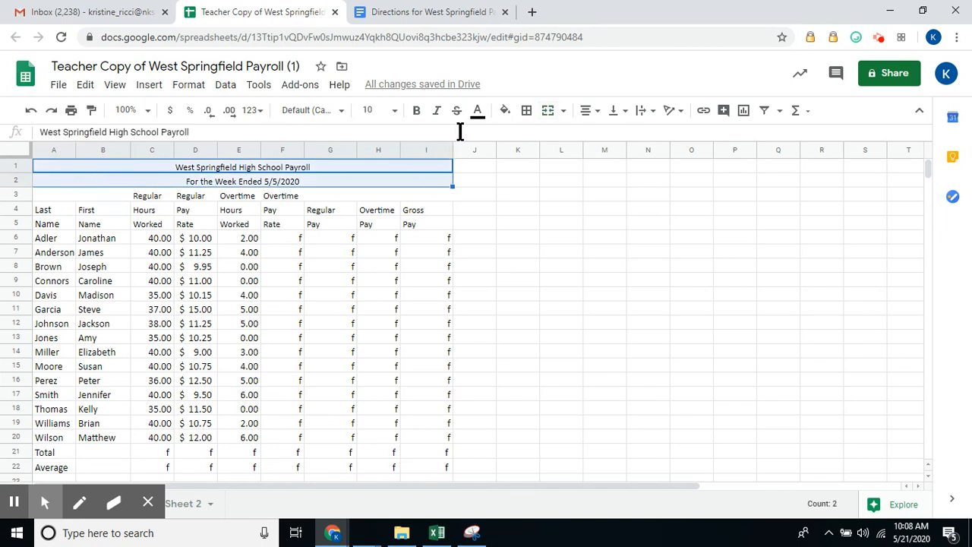
click(340, 112)
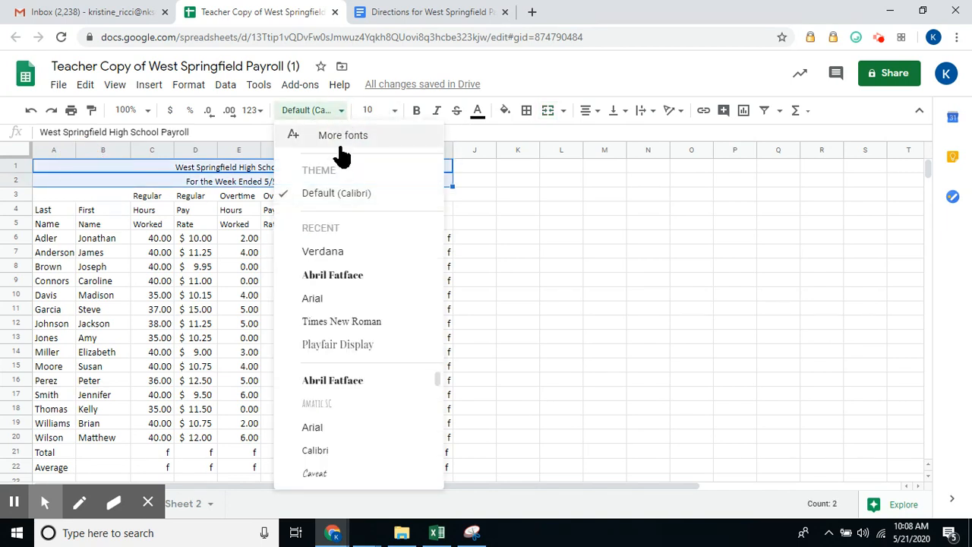
click(325, 251)
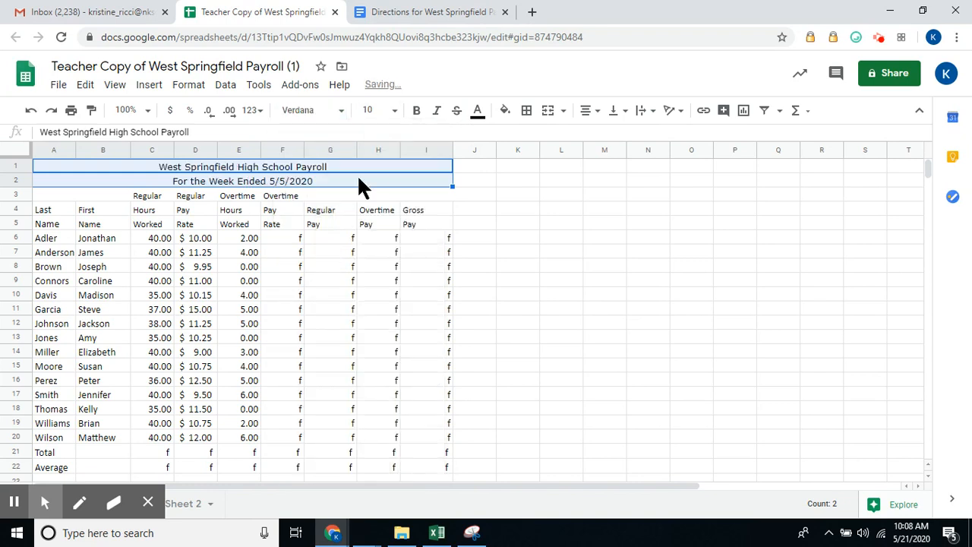
click(393, 114)
click(372, 313)
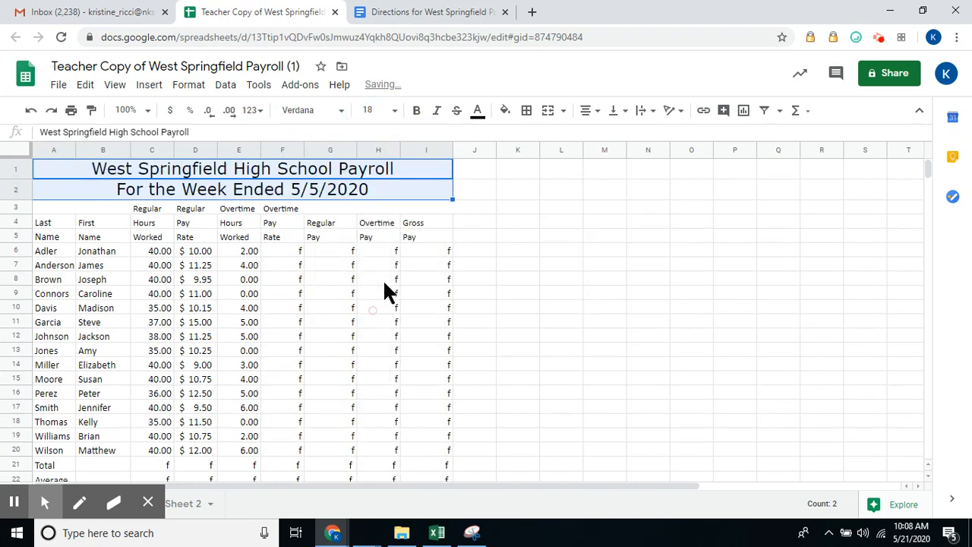
click(416, 111)
click(477, 114)
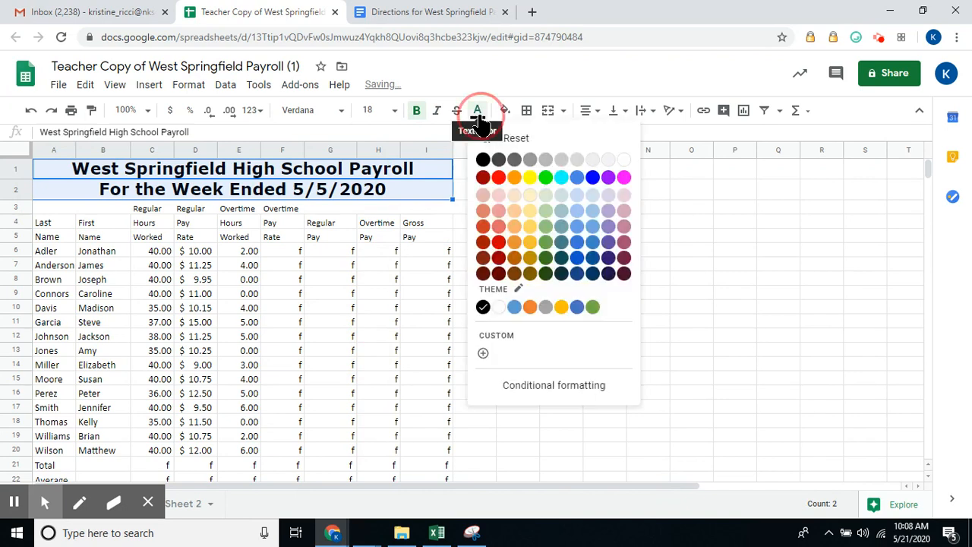
click(499, 177)
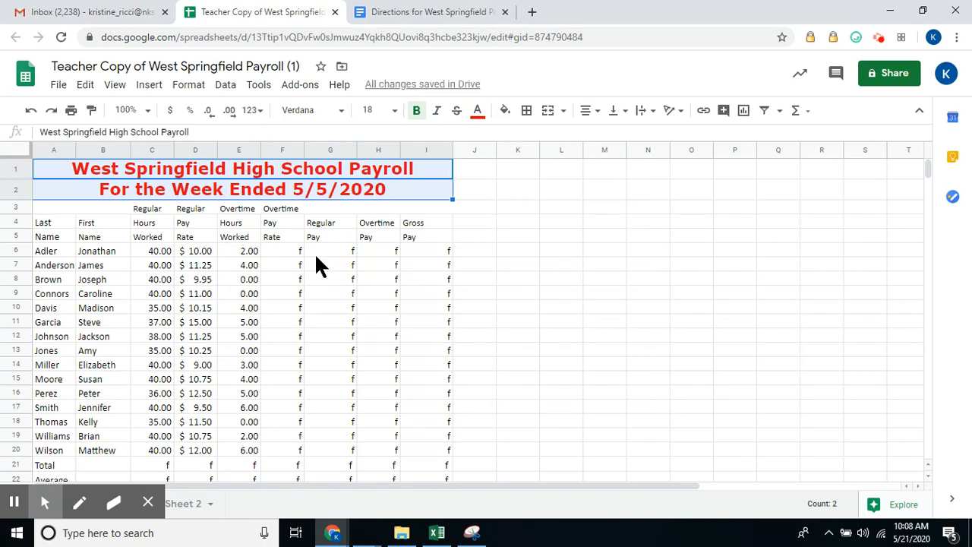
click(459, 220)
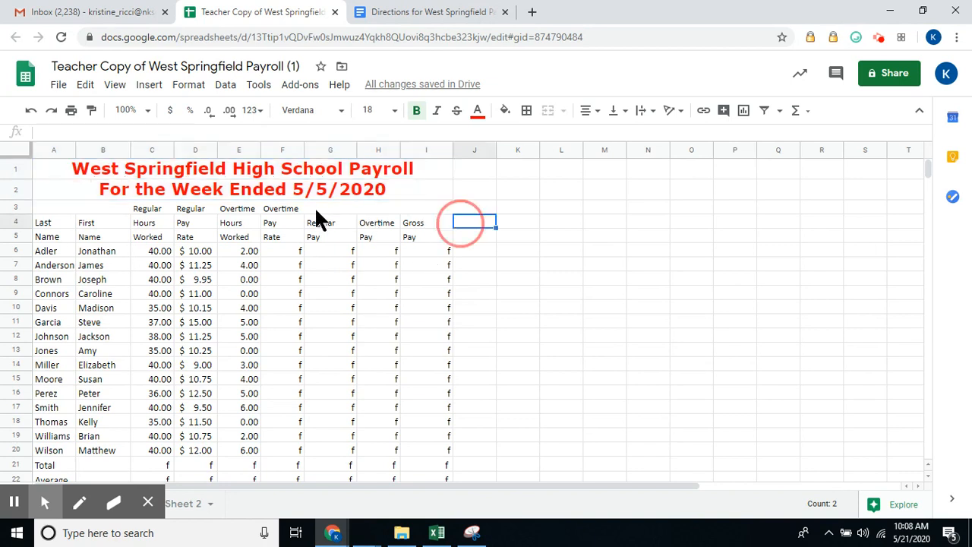
Add a thick bottom border under the merged subtitle in row 2.
click(88, 190)
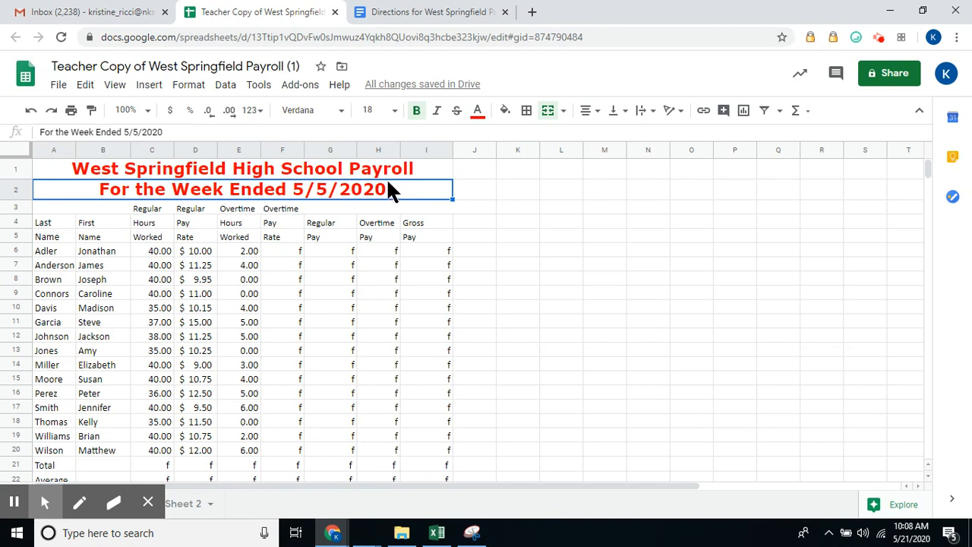
click(525, 112)
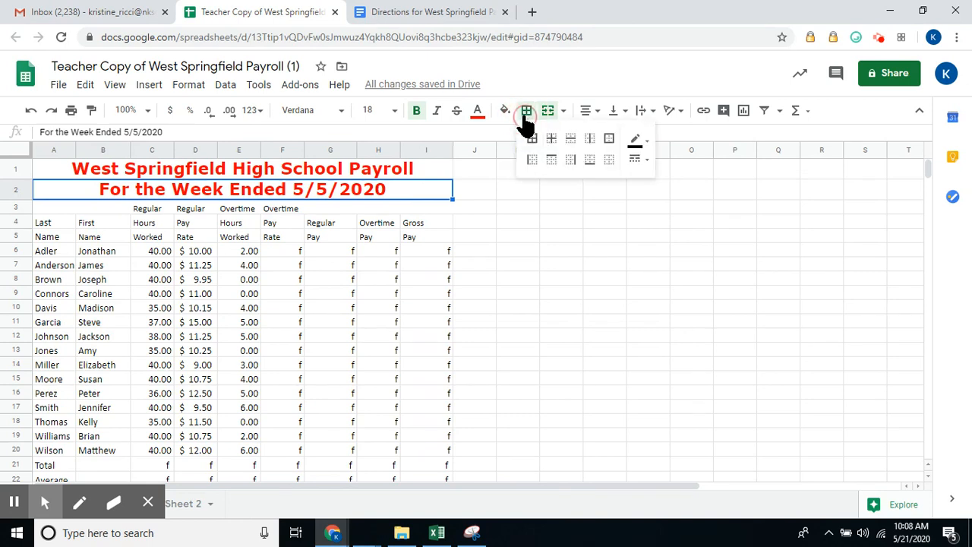
click(645, 161)
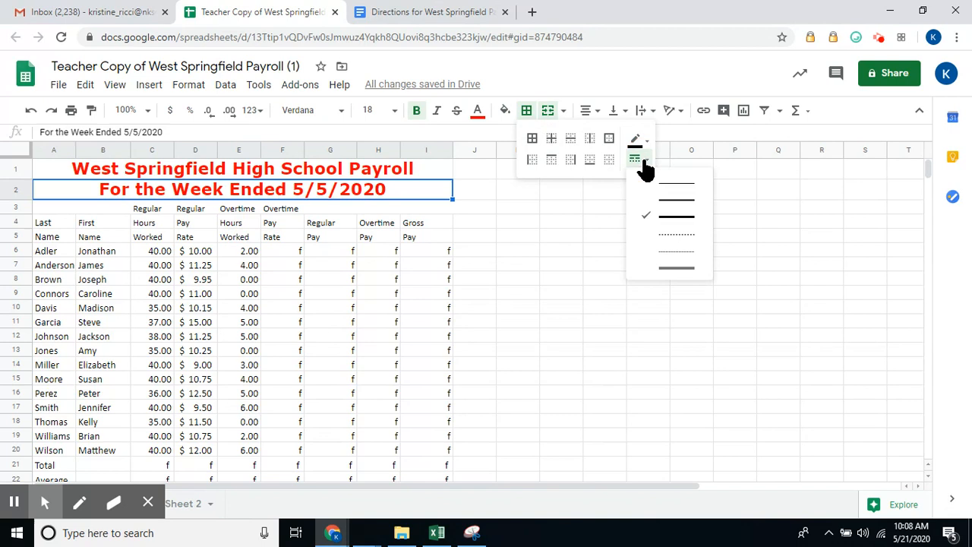
click(667, 220)
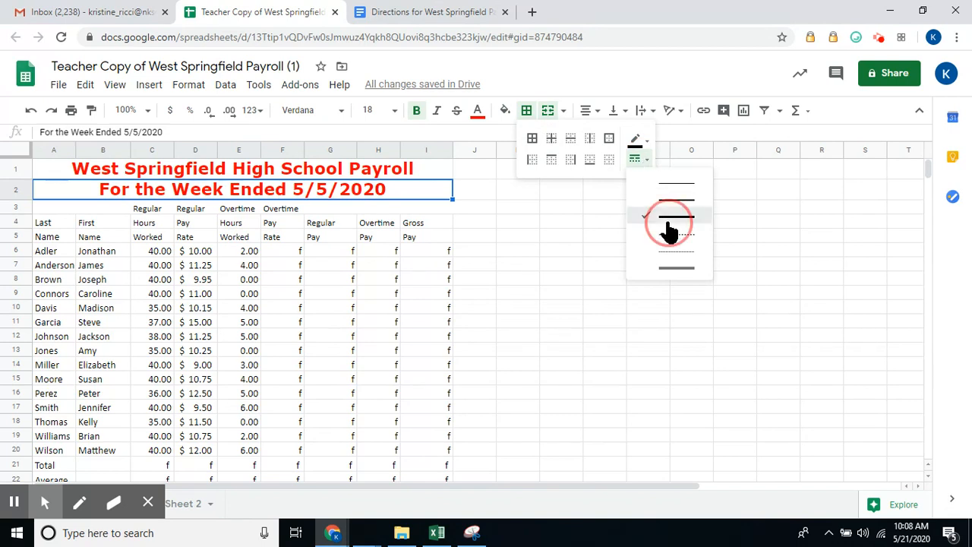
click(591, 161)
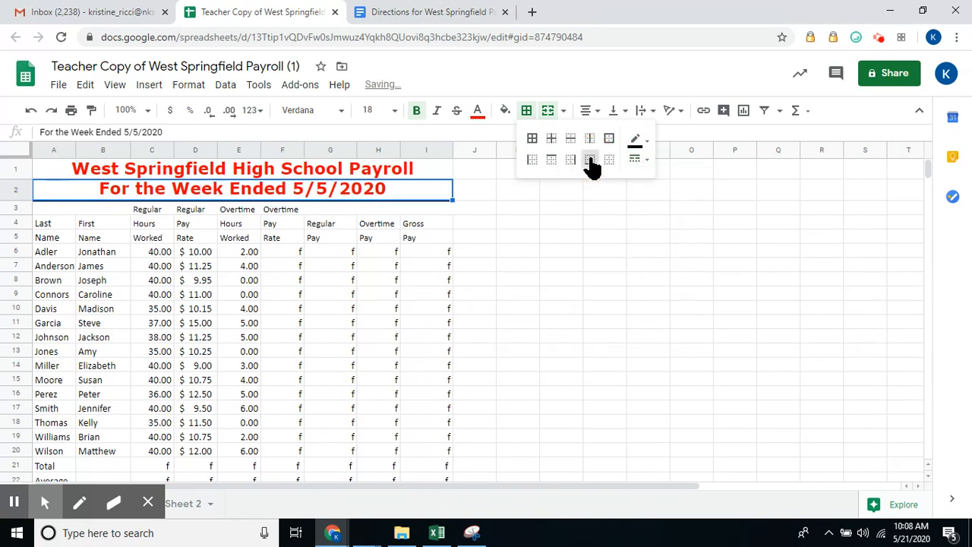
click(328, 238)
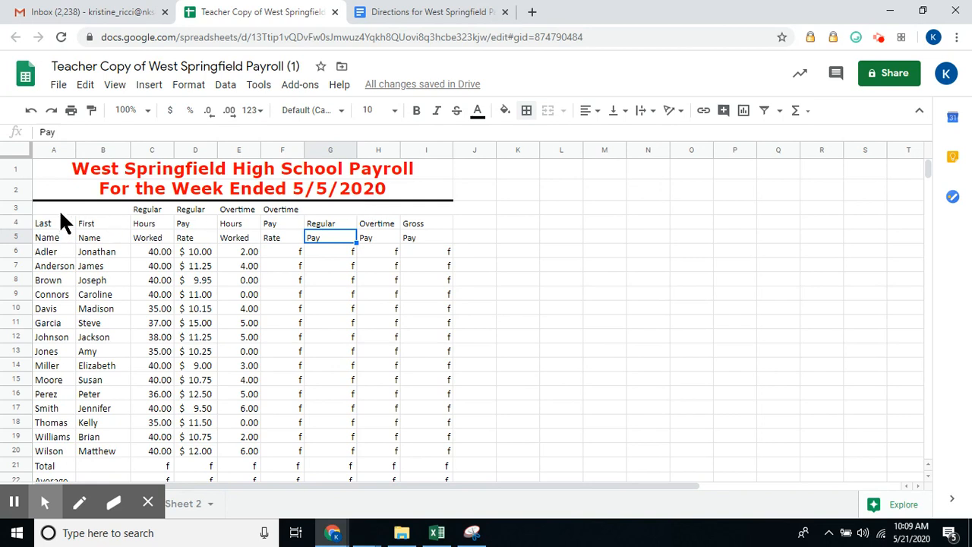
Set the column headings in A3:I5 to Verdana, size 12.
drag(67, 206, 415, 235)
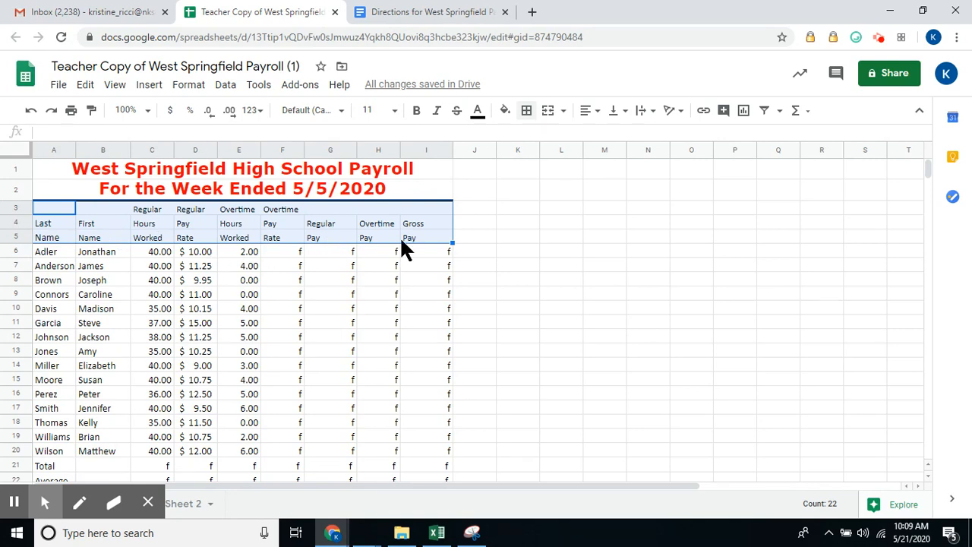
click(341, 111)
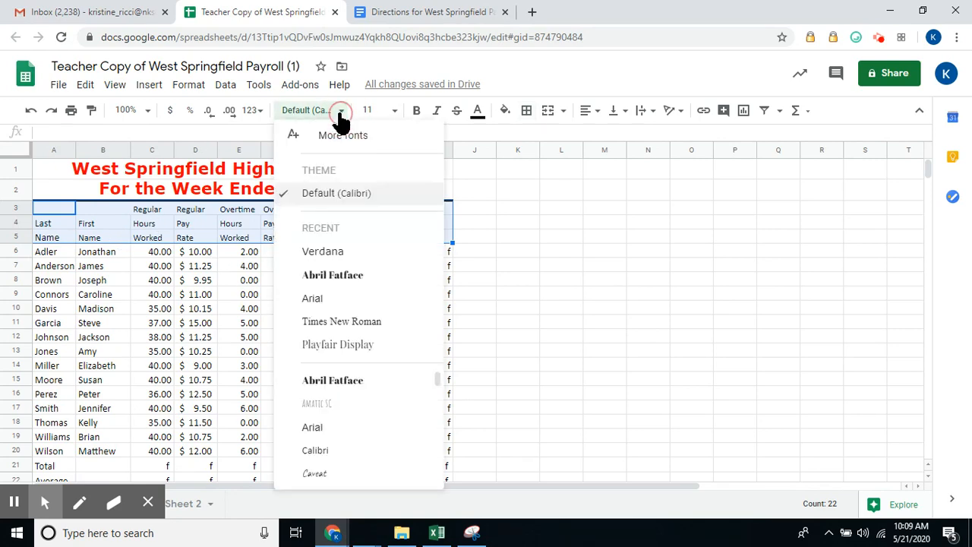
click(340, 252)
click(394, 112)
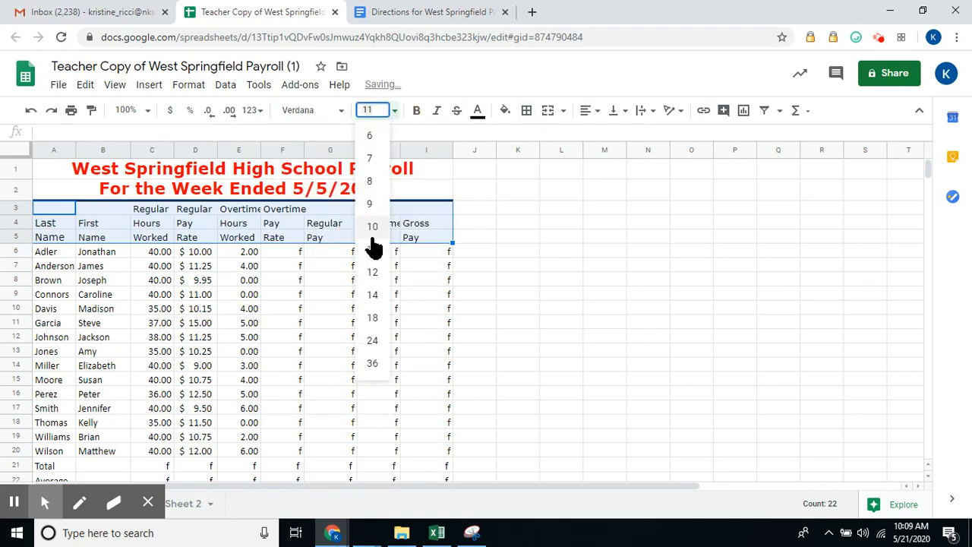
click(372, 270)
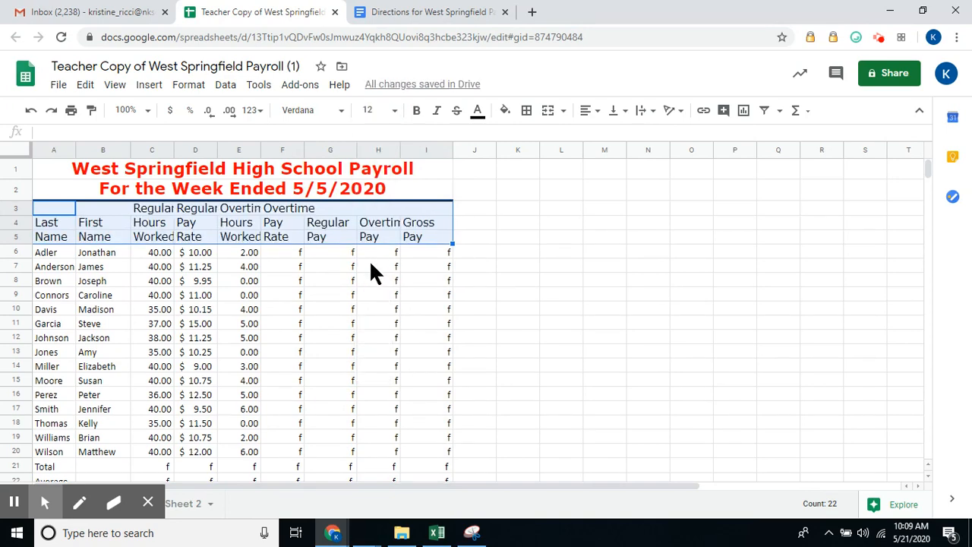
Color the column headings in A3:I5 dark blue and center them horizontally.
click(477, 114)
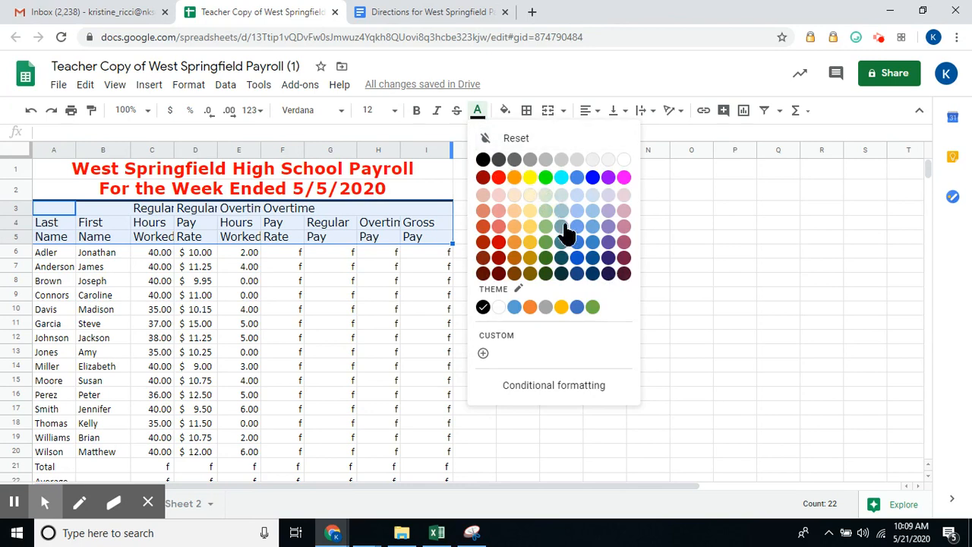
click(589, 273)
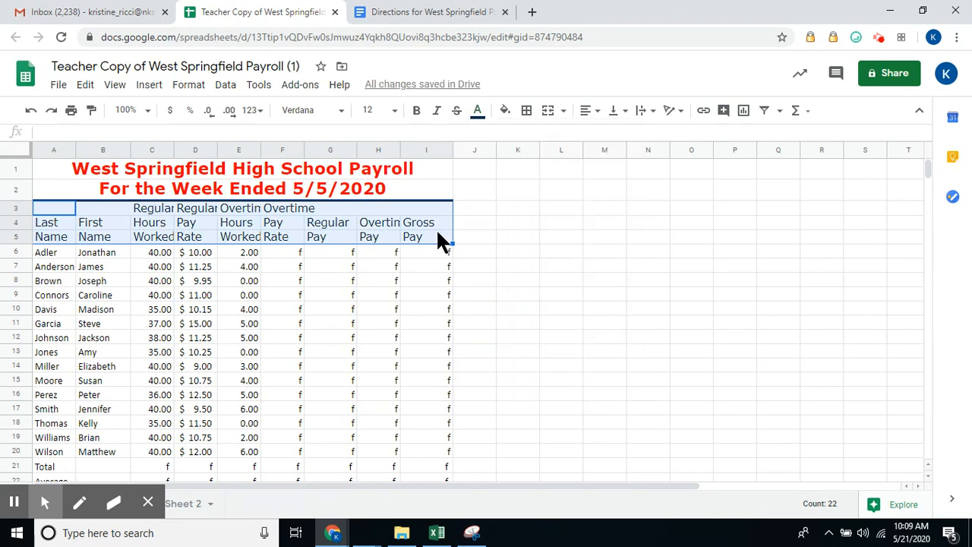
click(596, 116)
click(605, 135)
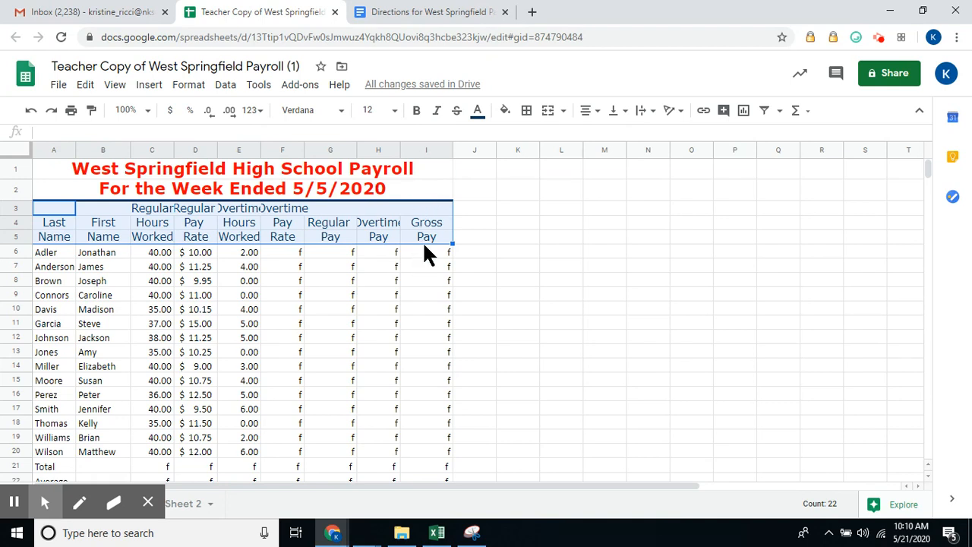
click(515, 250)
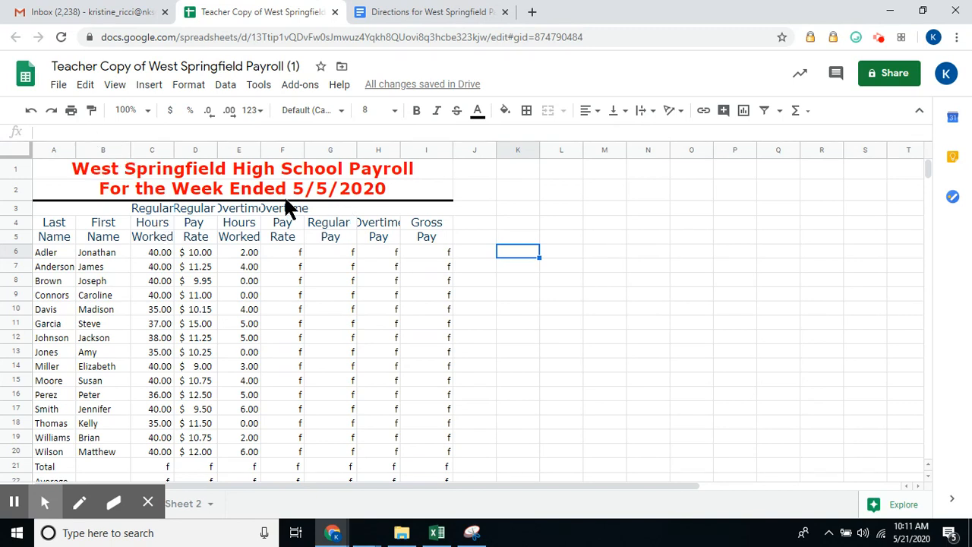
Resize column A so it is just slightly wider than the longest last name.
double_click(73, 147)
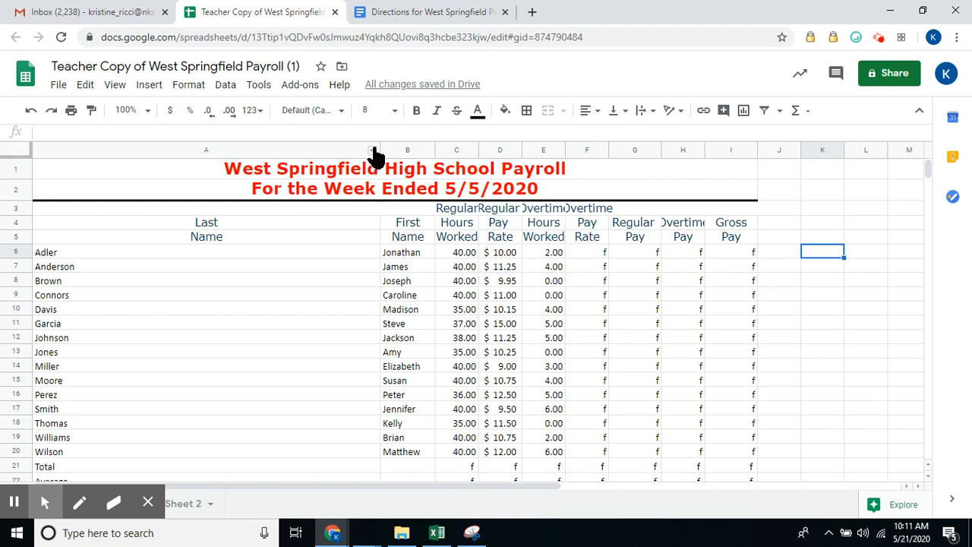
drag(379, 143, 101, 150)
click(97, 149)
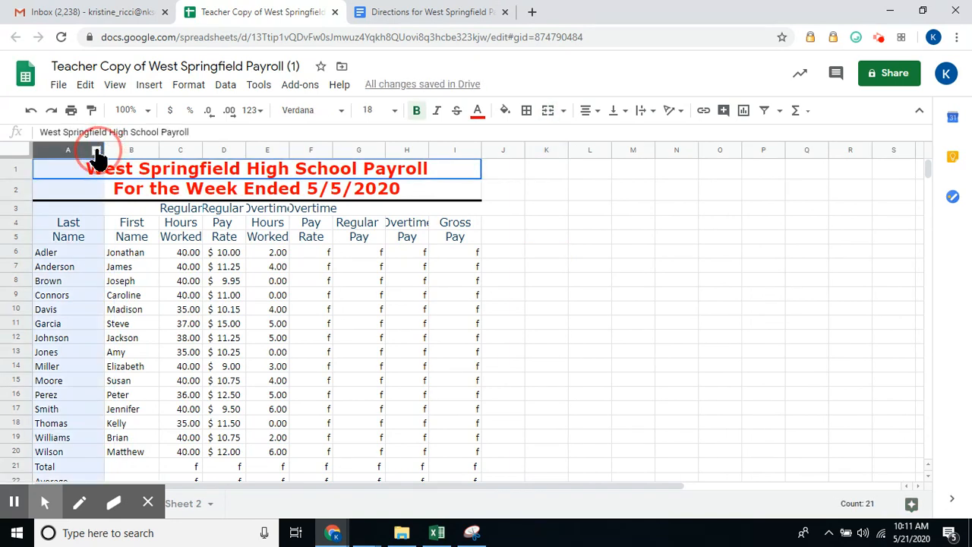
drag(102, 149, 90, 149)
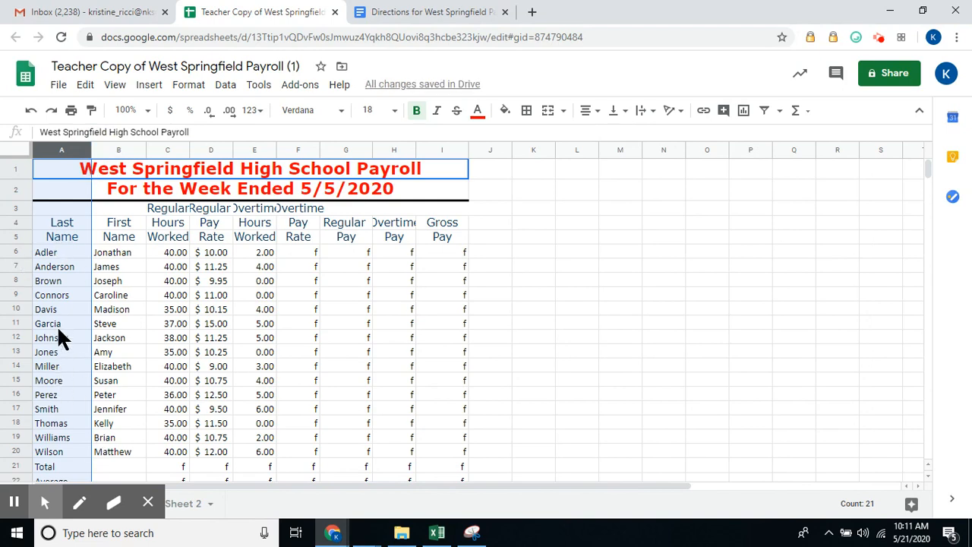
scroll(50, 354, down, 2)
scroll(52, 354, up, 2)
scroll(33, 270, down, 1)
scroll(34, 268, up, 1)
Auto-fit the widths of columns B through F to their contents.
double_click(145, 149)
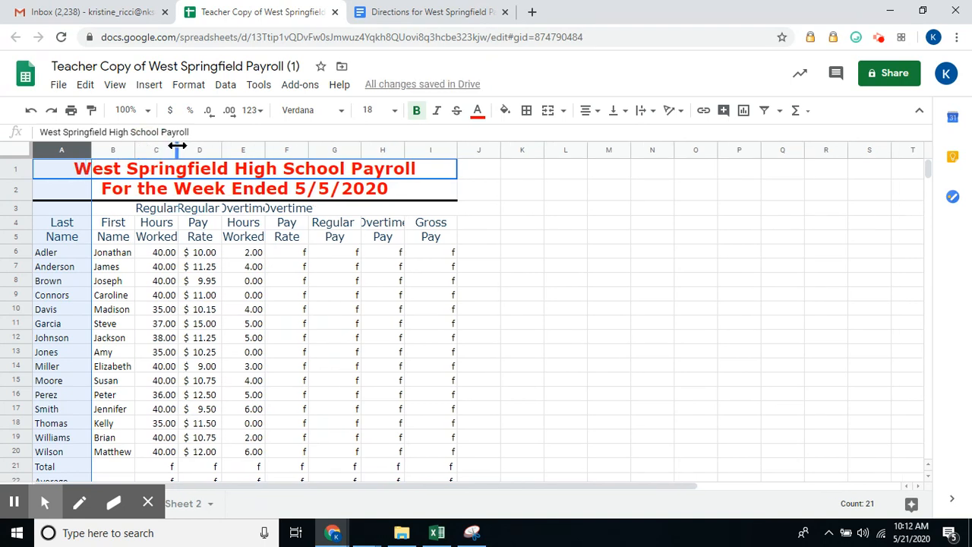
double_click(177, 146)
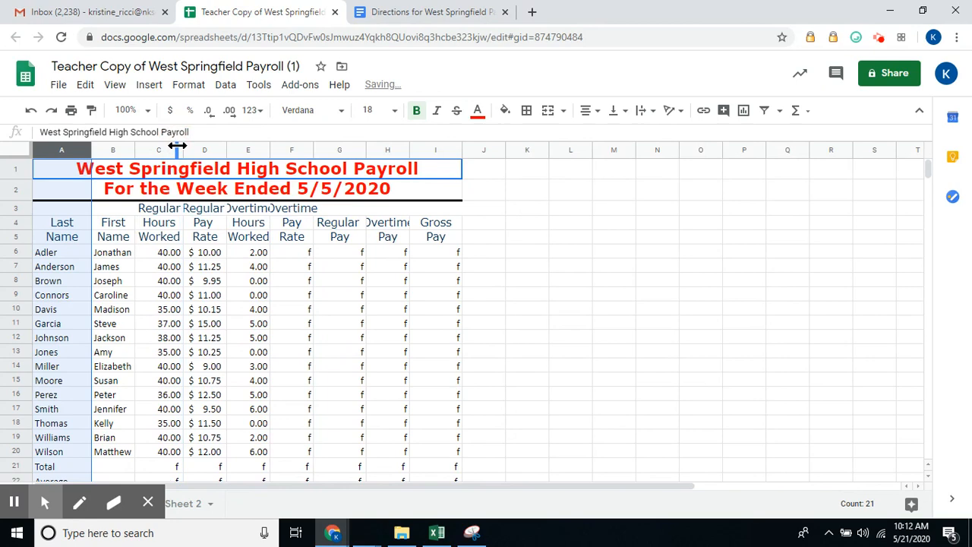
double_click(225, 146)
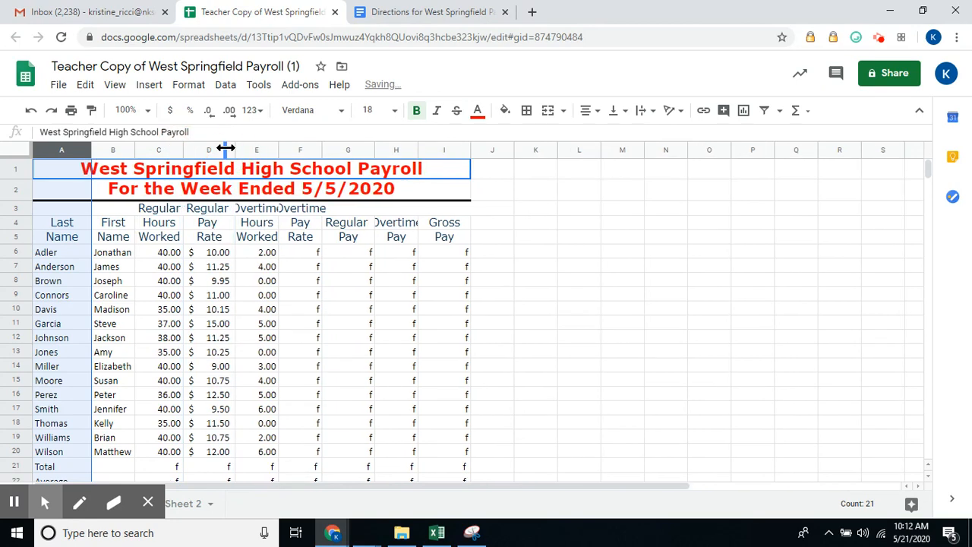
double_click(278, 146)
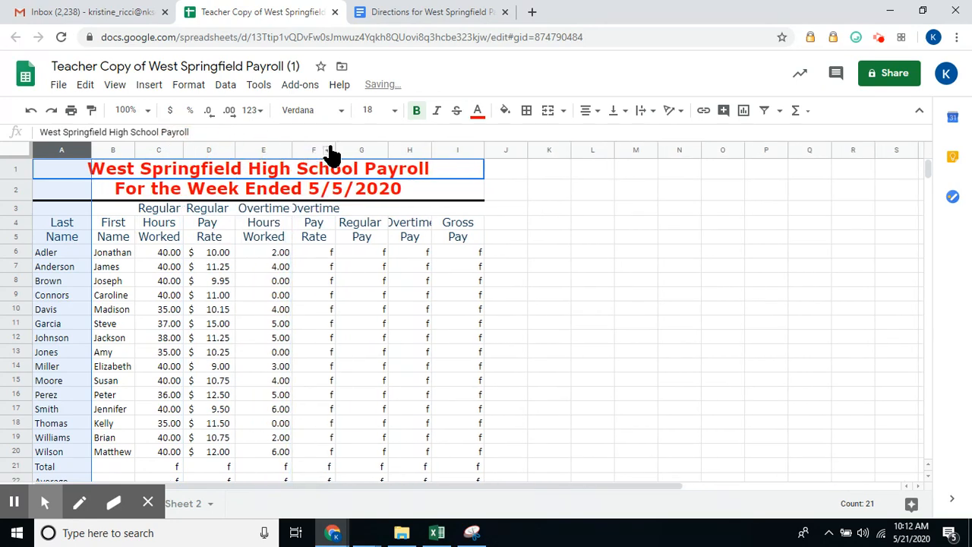
double_click(334, 146)
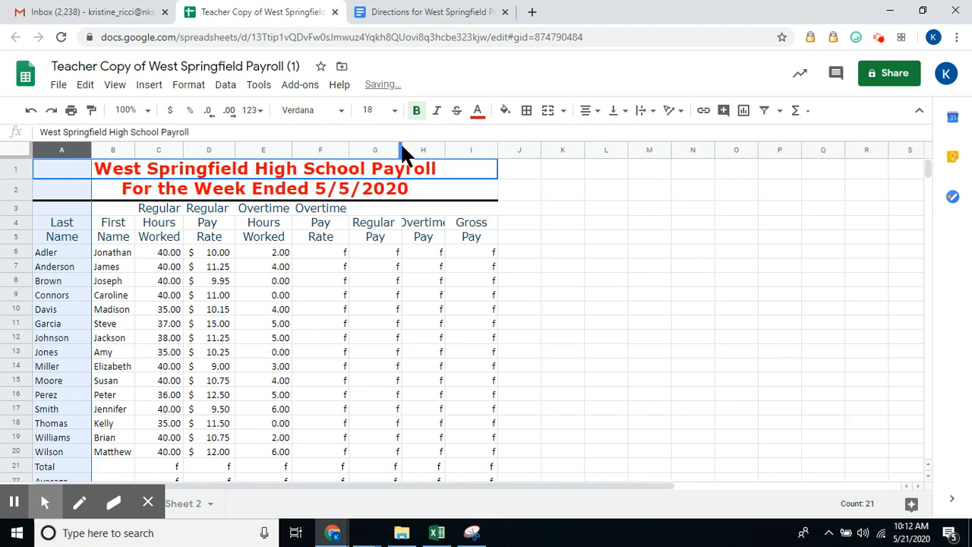
Auto-fit the Regular Pay, Overtime Pay and Gross Pay columns (G, H and I) to their contents.
click(400, 147)
double_click(400, 146)
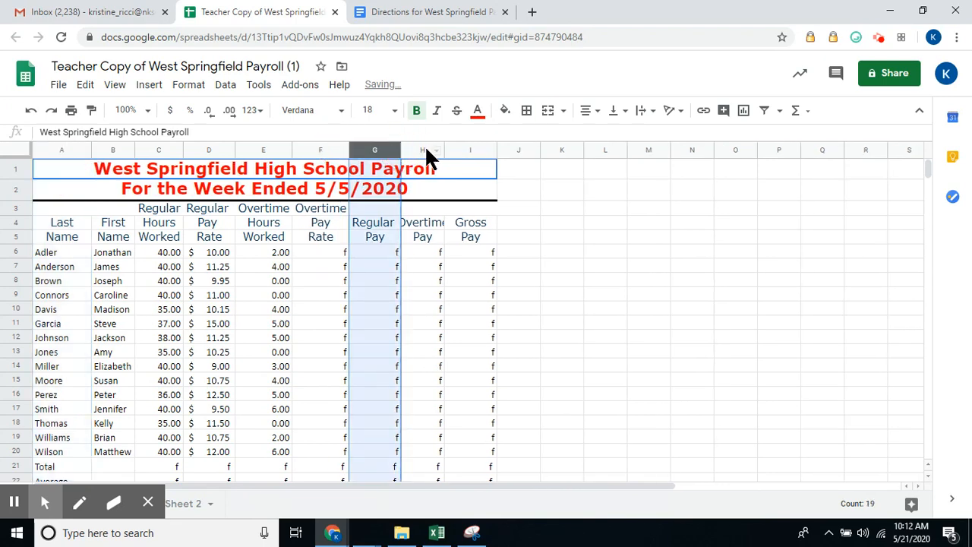
right_click(397, 151)
click(606, 223)
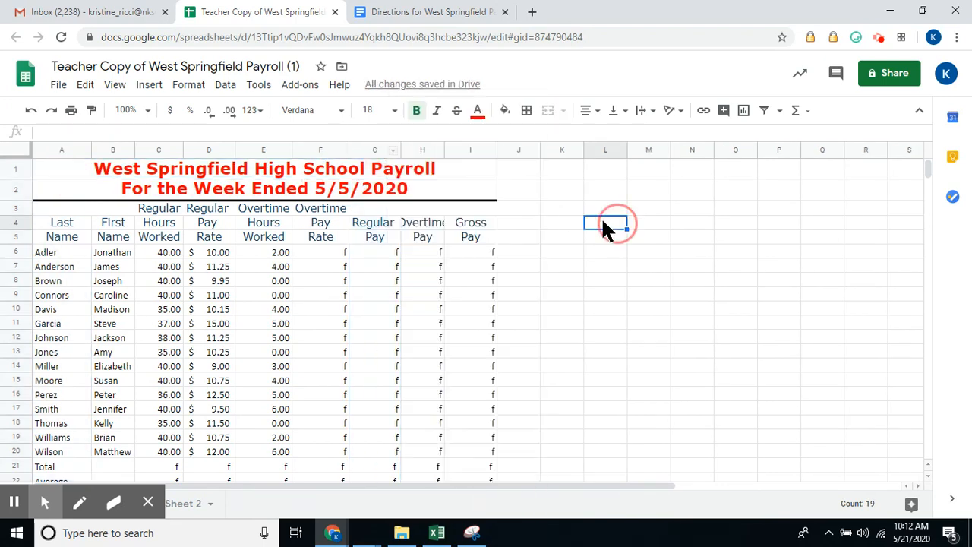
double_click(398, 147)
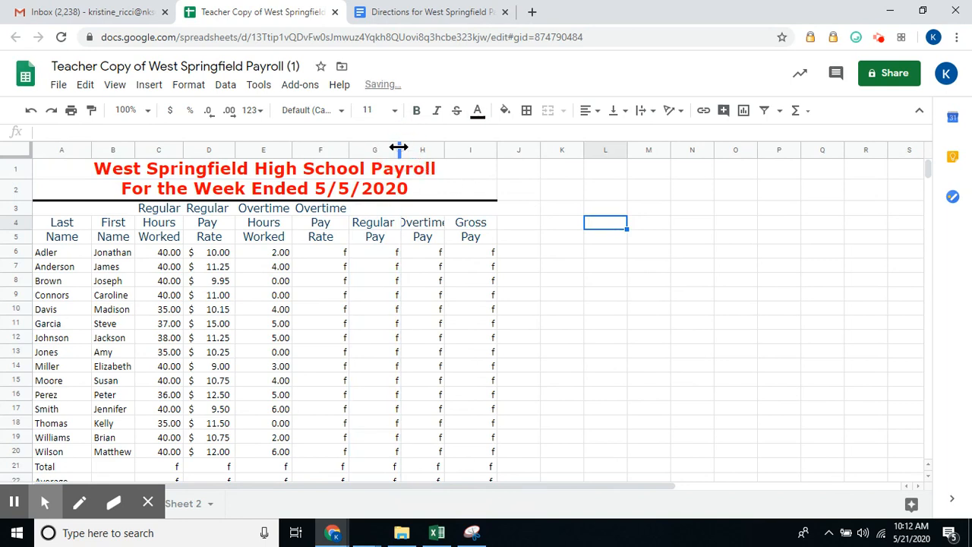
double_click(442, 150)
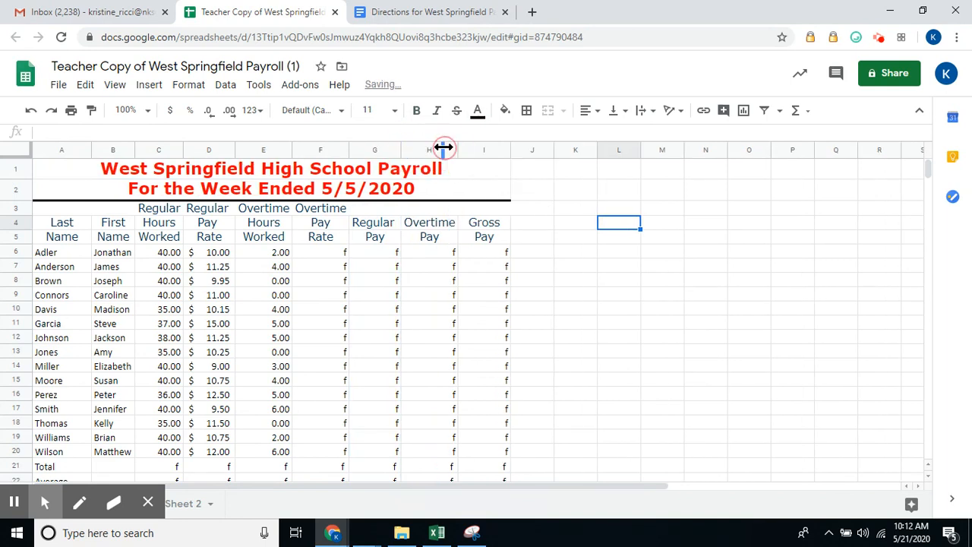
click(507, 150)
double_click(509, 150)
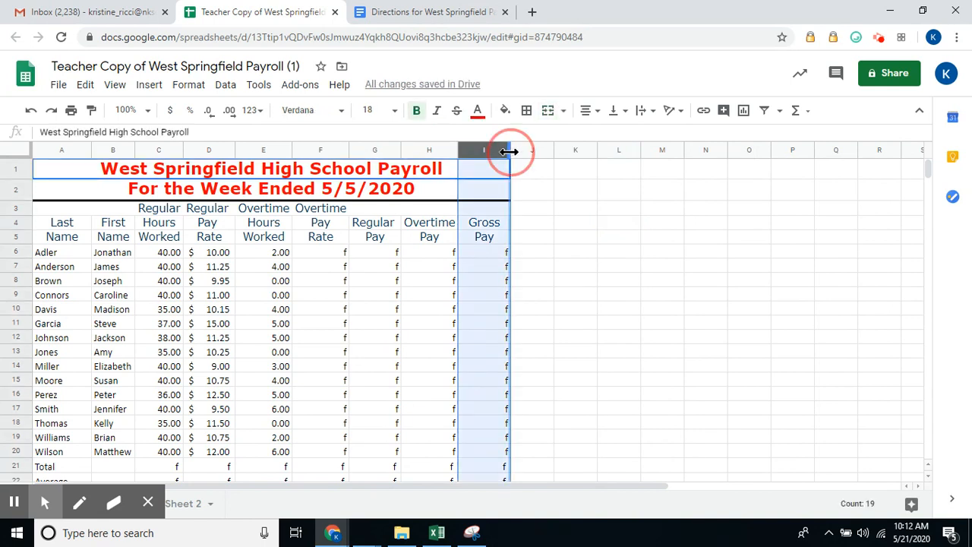
click(539, 198)
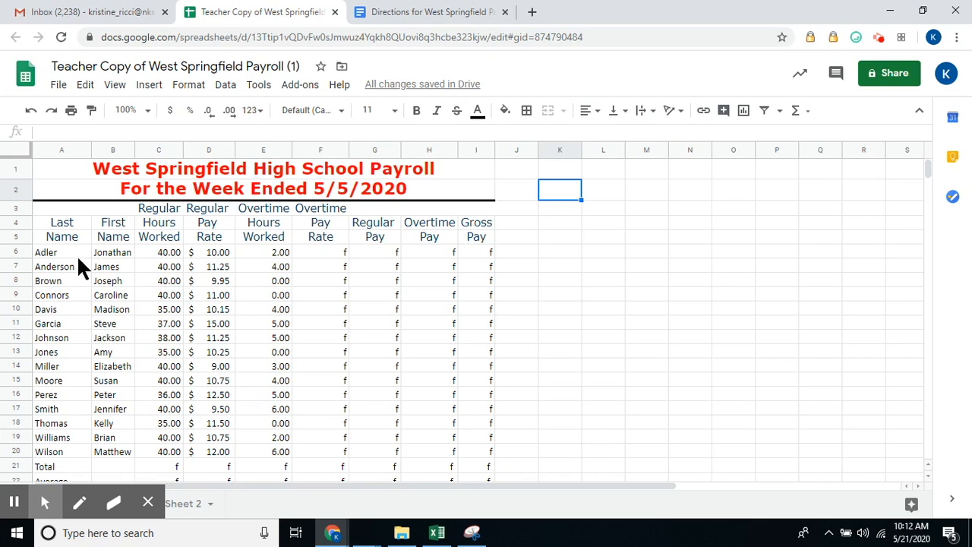
Set the employee data and summary rows in A6:I22 to Verdana, size 12.
scroll(68, 228, down, 1)
click(47, 195)
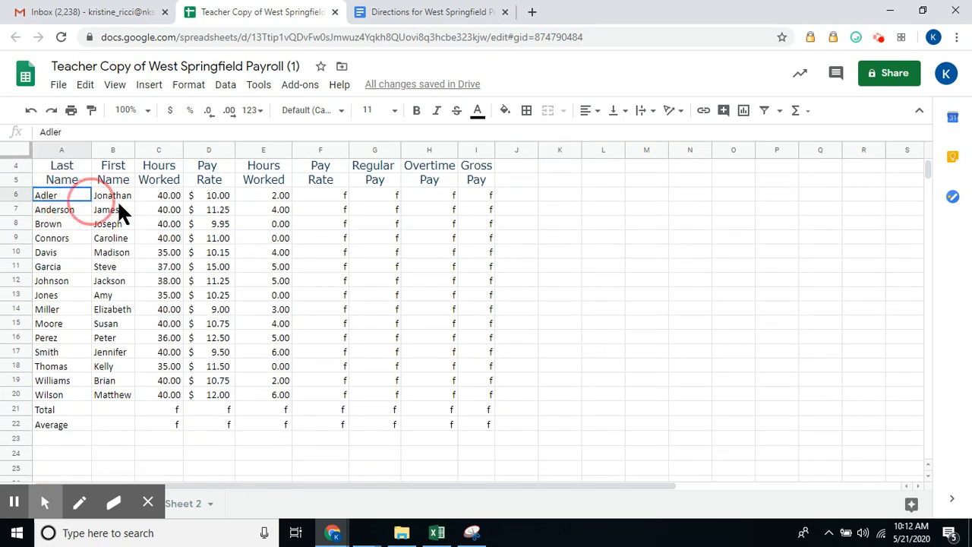
drag(117, 199, 490, 429)
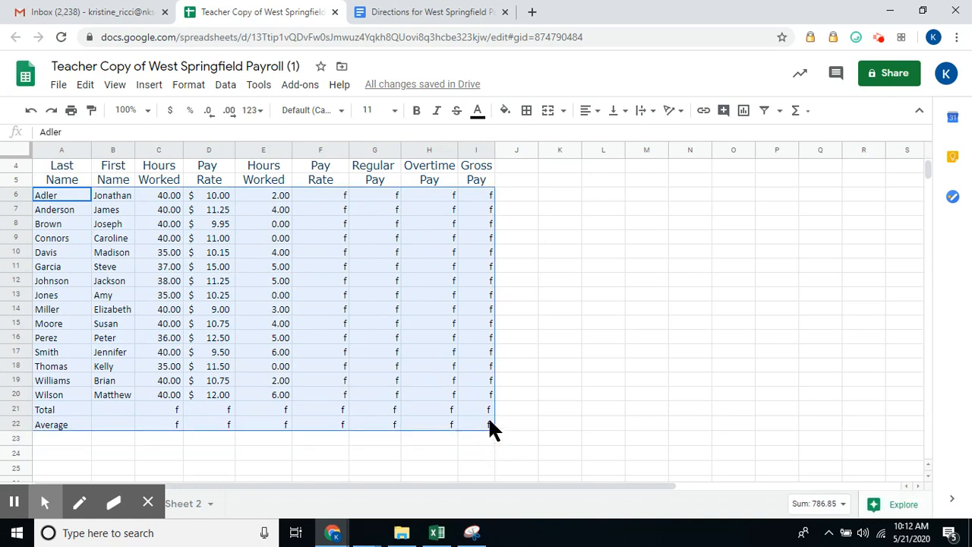
click(341, 112)
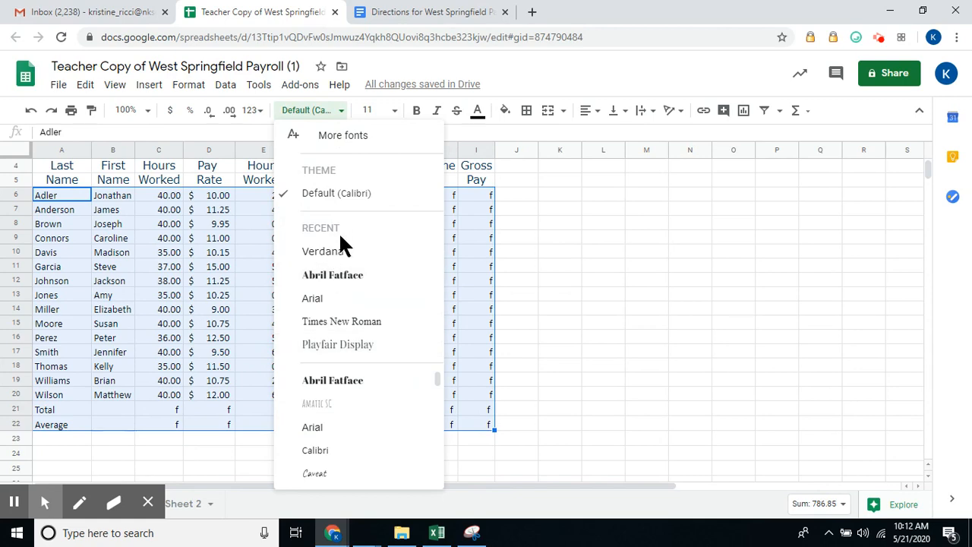
click(343, 253)
click(392, 111)
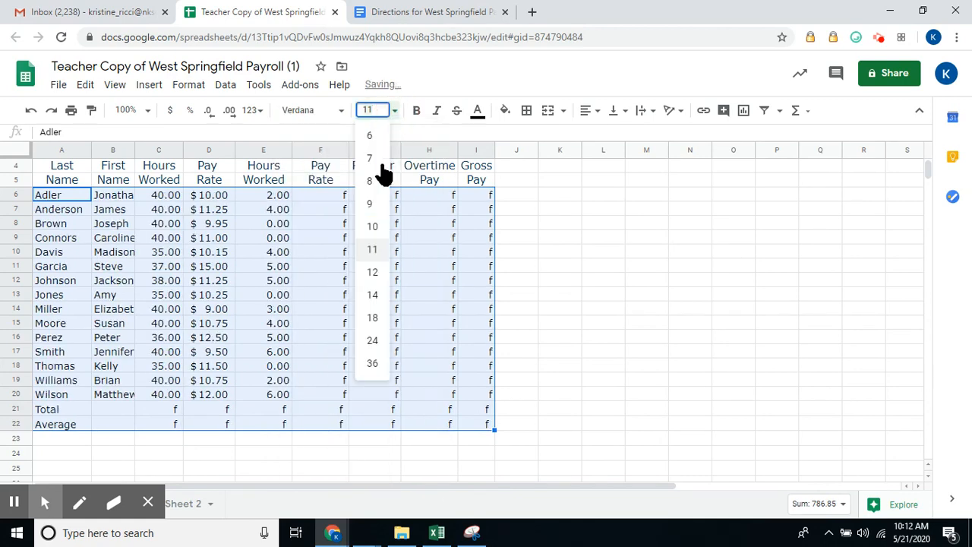
click(372, 273)
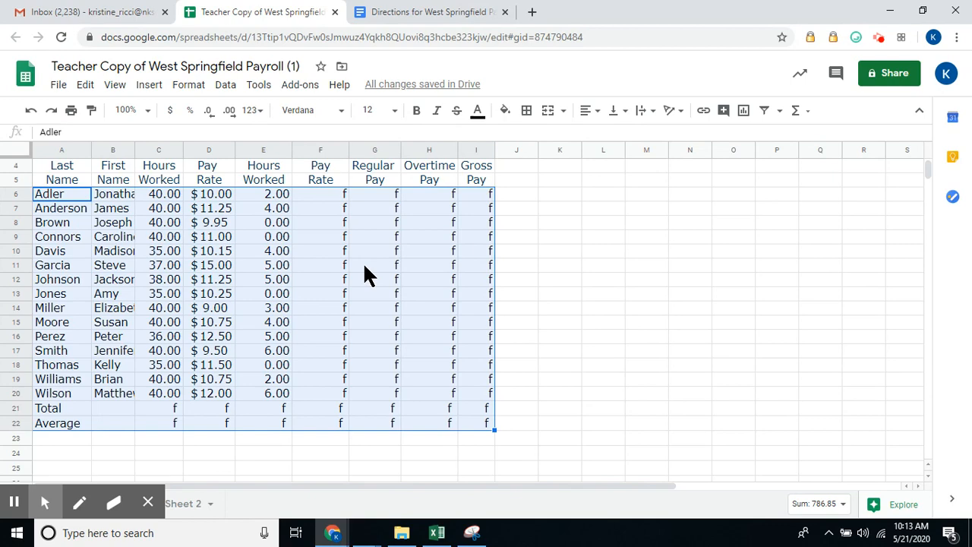
click(518, 252)
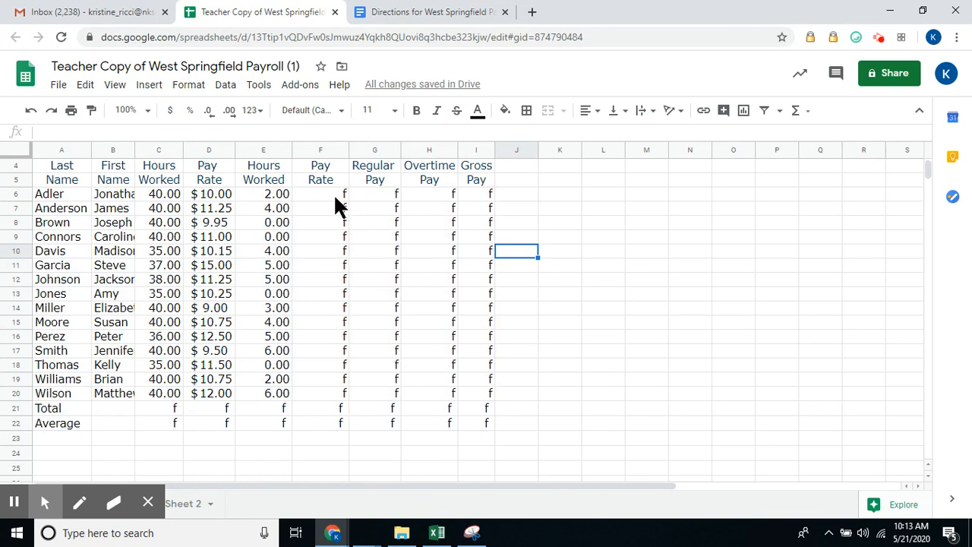
Clear the placeholder "f" entries from F6:I21 and from the Total and Average rows in C21:I22.
drag(341, 199, 489, 418)
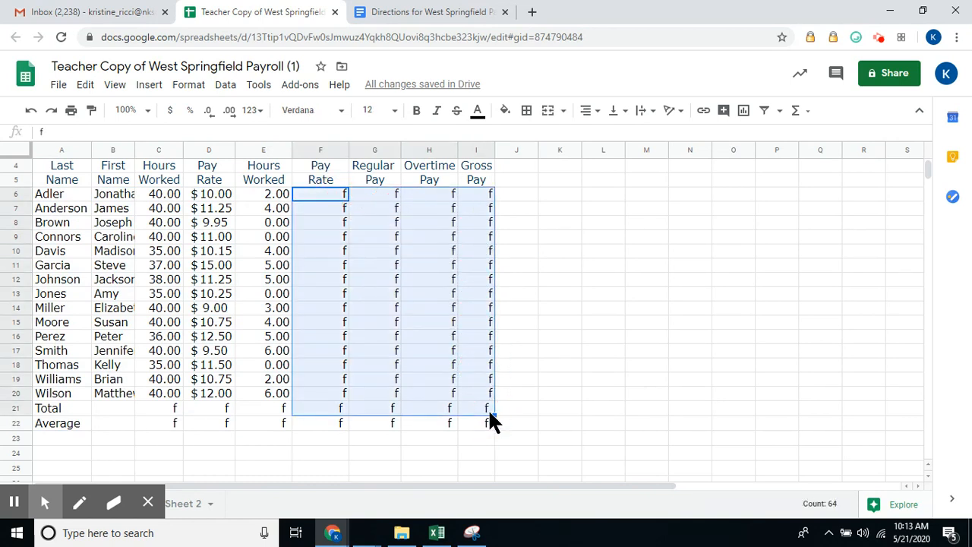
key(Delete)
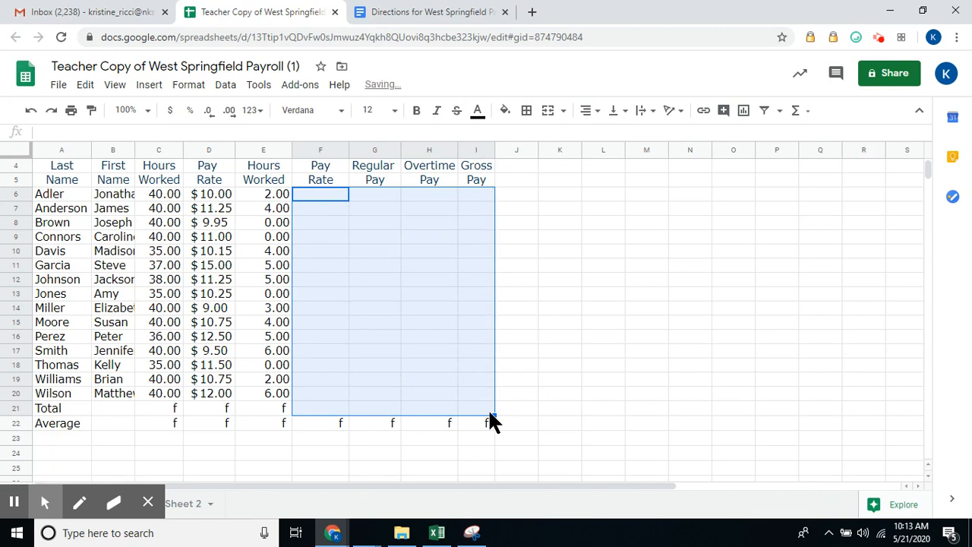
click(240, 440)
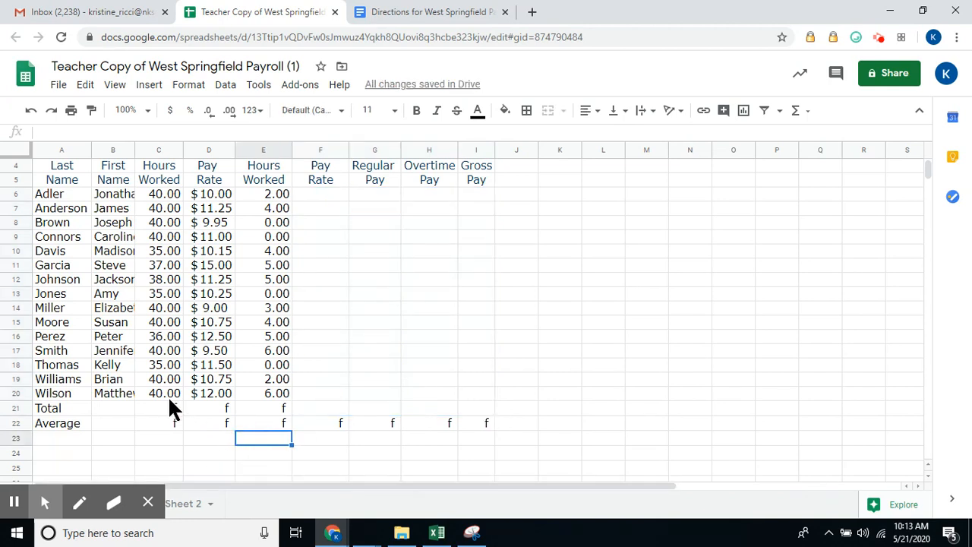
drag(167, 403, 476, 423)
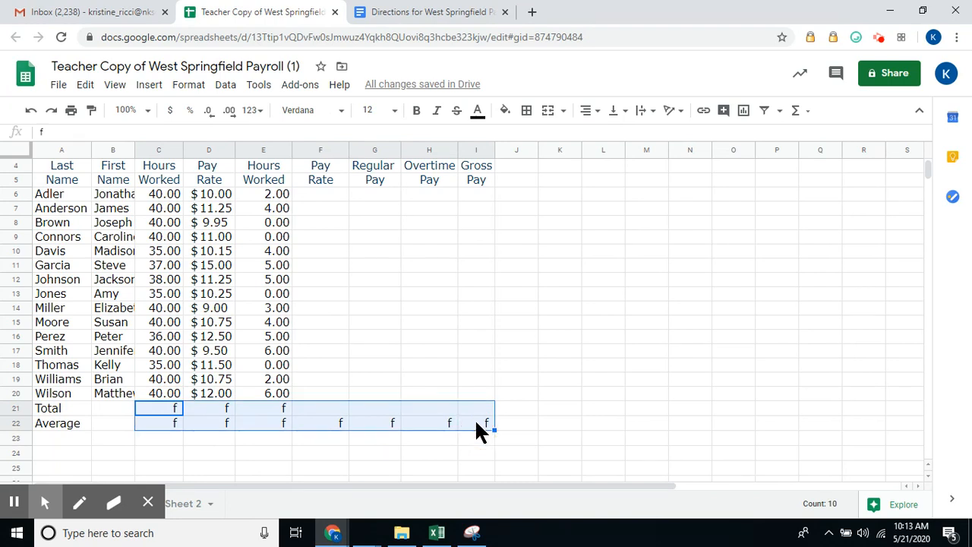
key(Delete)
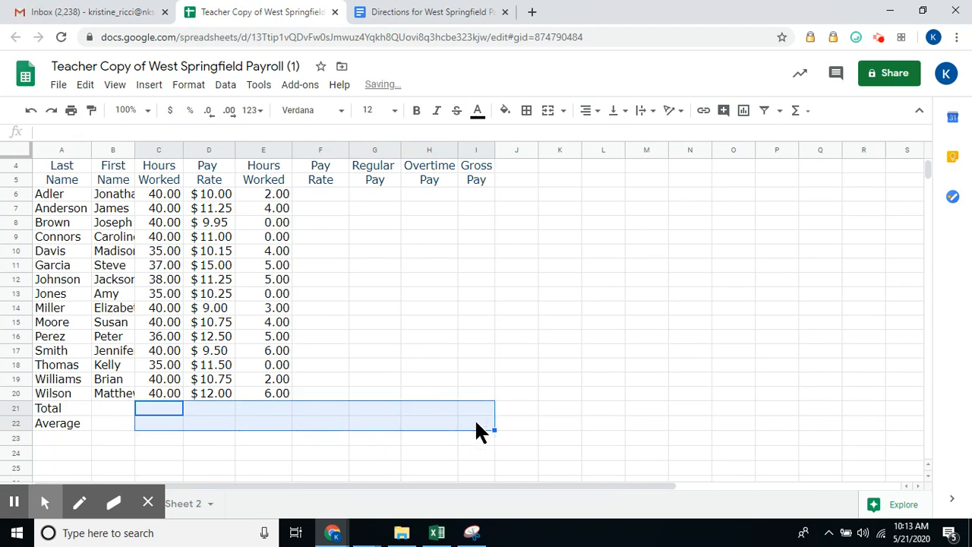
Apply the Accounting number format to the empty pay cells F6:I20.
click(338, 197)
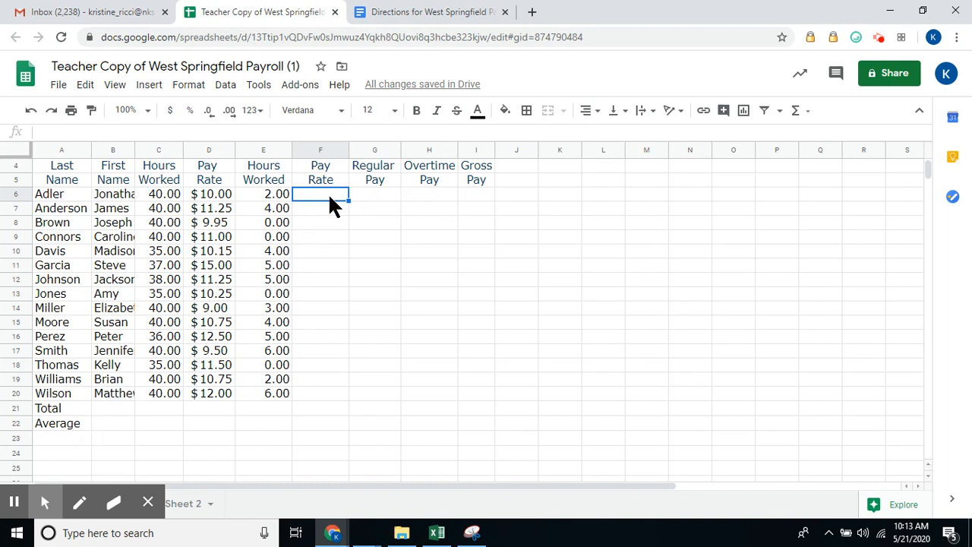
drag(337, 192, 460, 384)
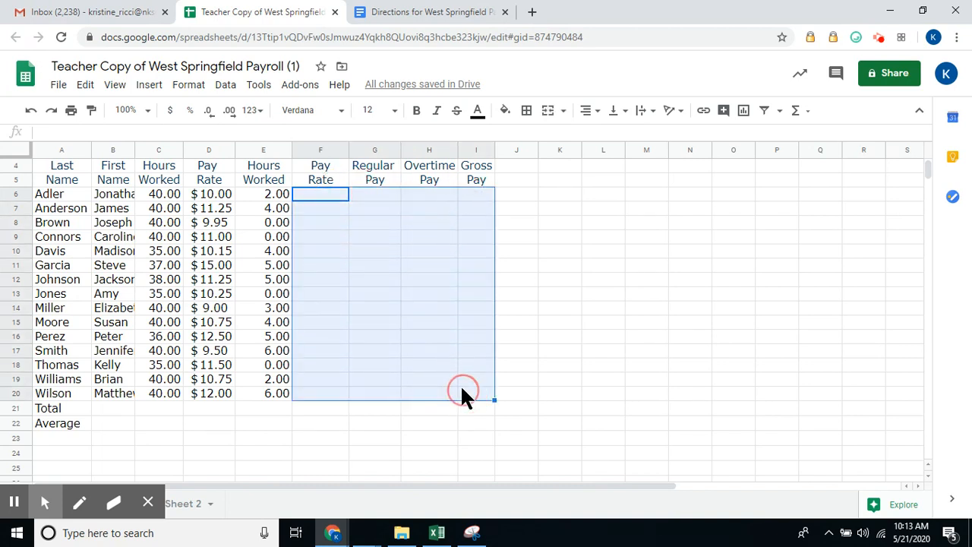
click(188, 85)
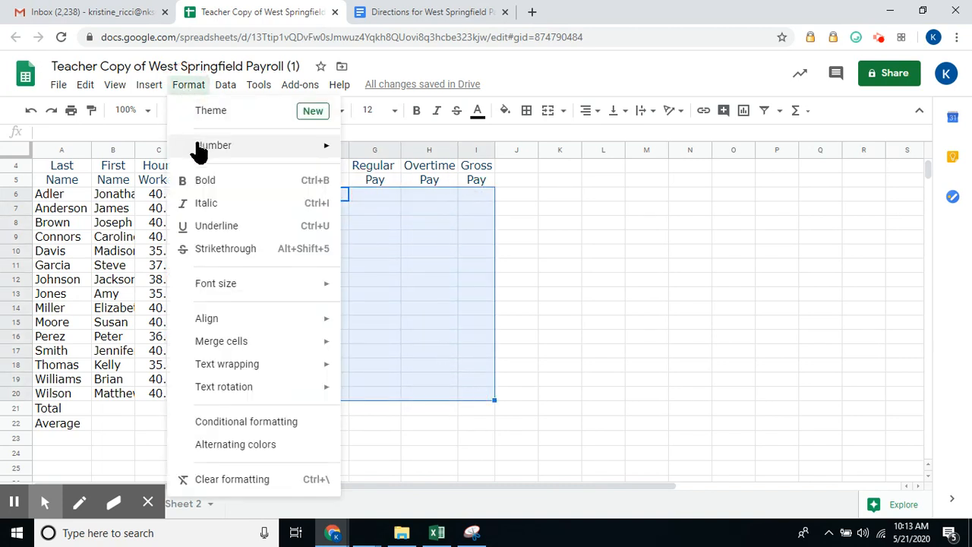
mouse_move(204, 146)
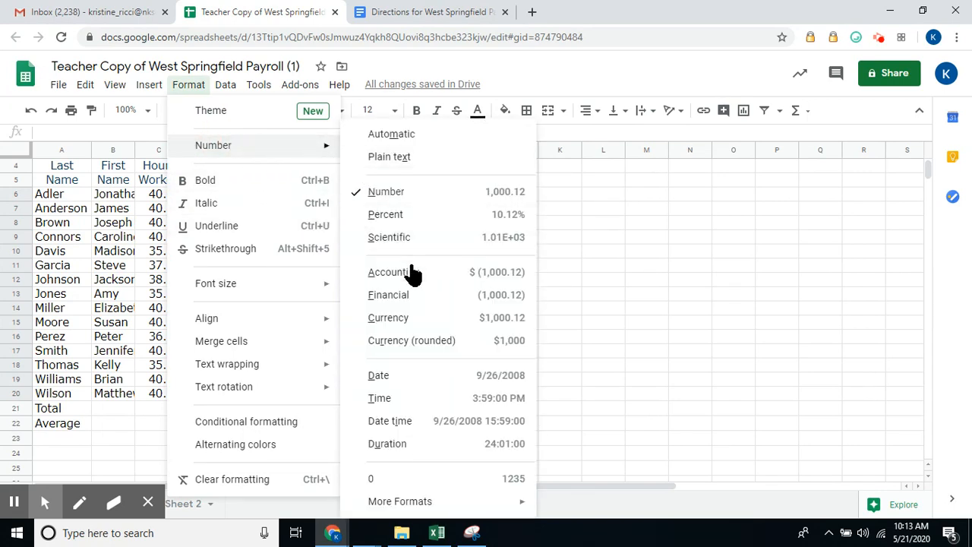
click(505, 275)
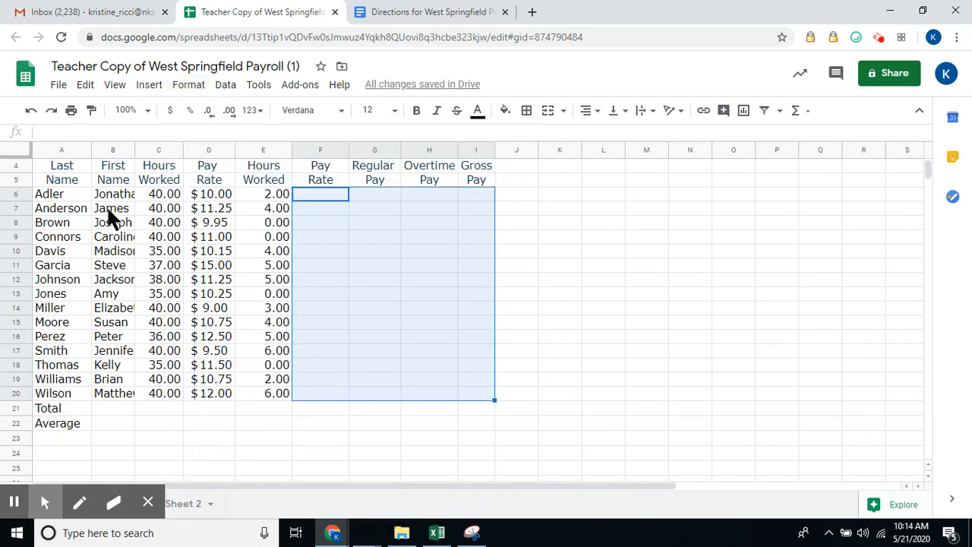
Auto-fit the First Name column B so the full names fit.
double_click(135, 149)
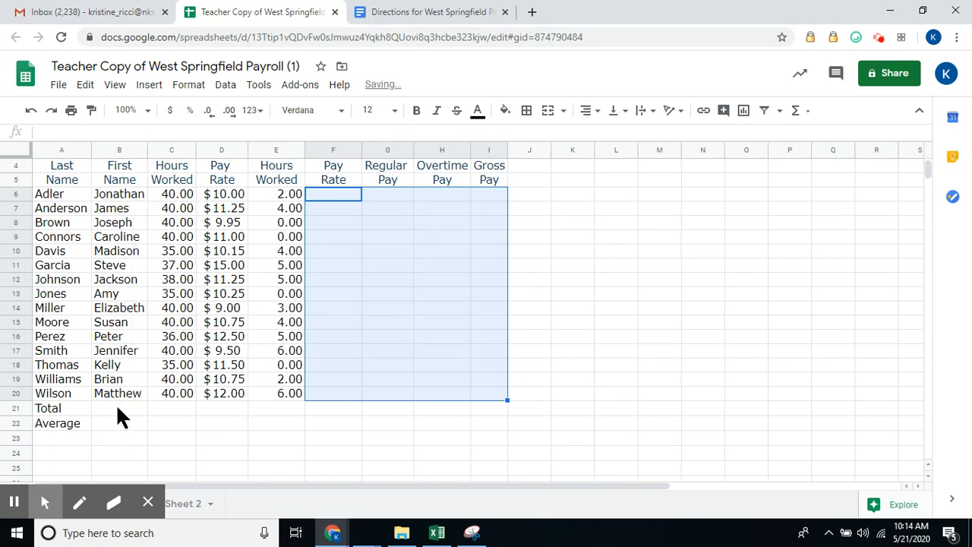
click(136, 410)
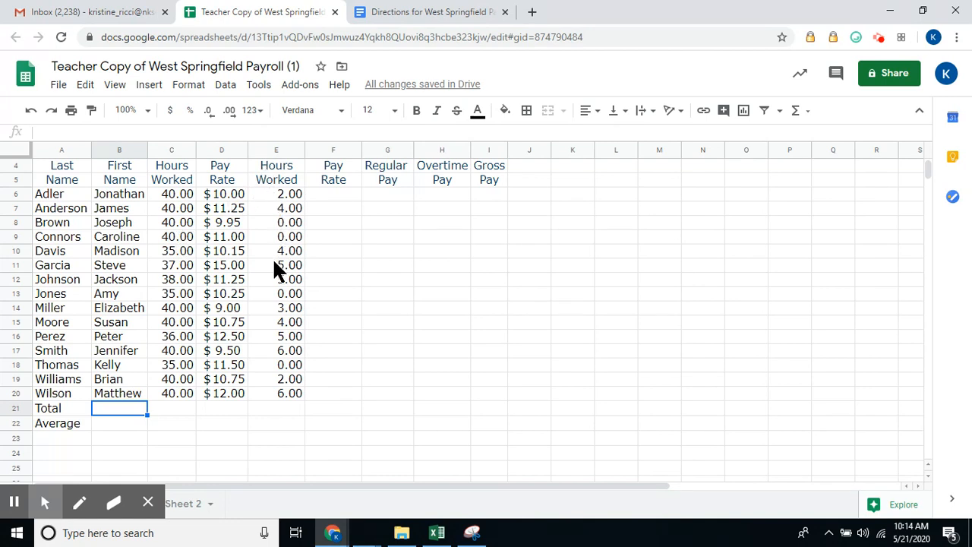
Apply the Accounting number format to the Total and Average cells of the regular pay rate, D21:D22.
click(213, 406)
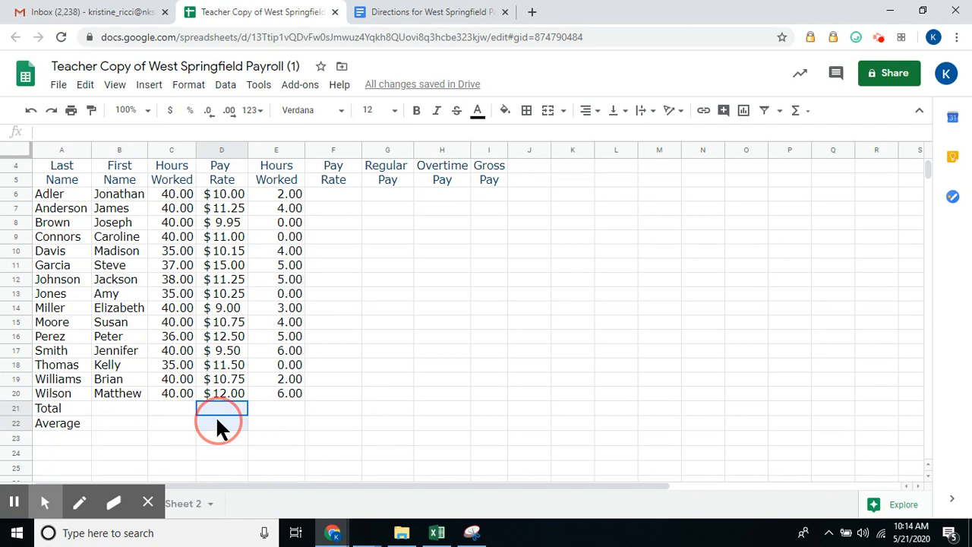
shift+click(217, 417)
click(190, 88)
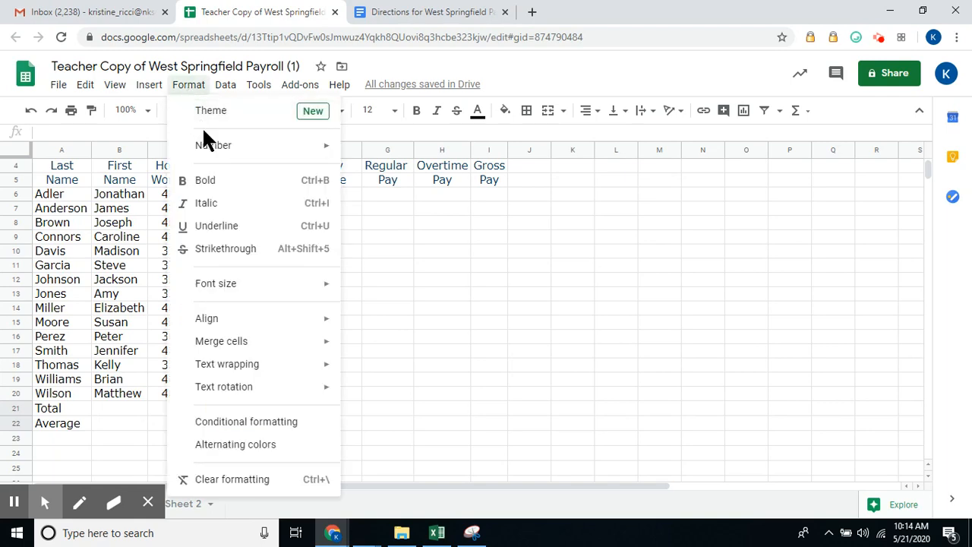
click(208, 148)
click(398, 275)
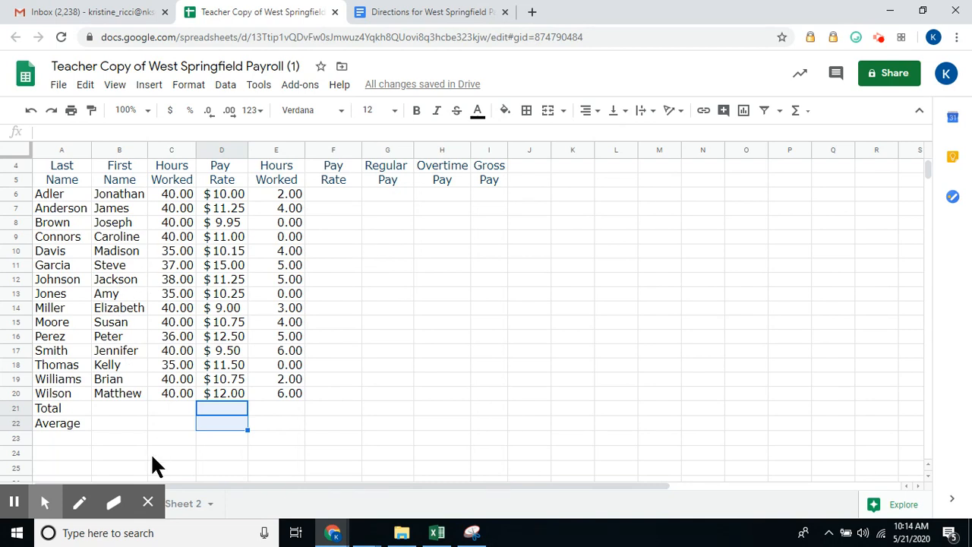
Make the Total and Average labels in A21:A22 bold and italic.
drag(50, 404, 52, 422)
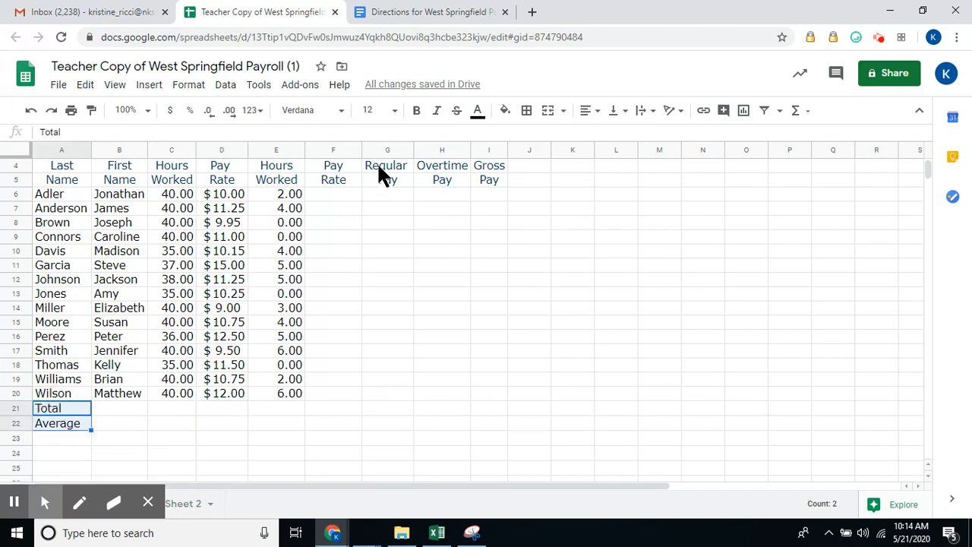
click(416, 111)
click(436, 112)
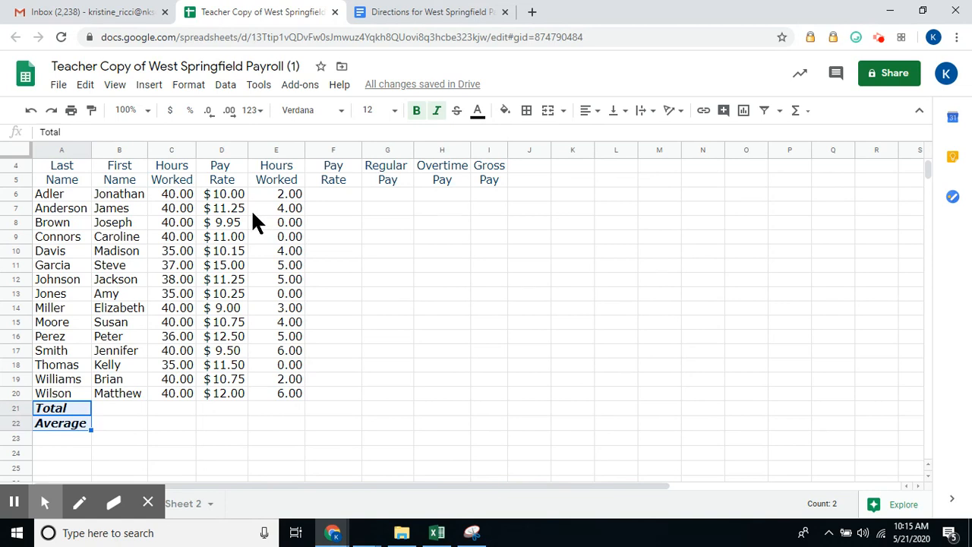
click(350, 191)
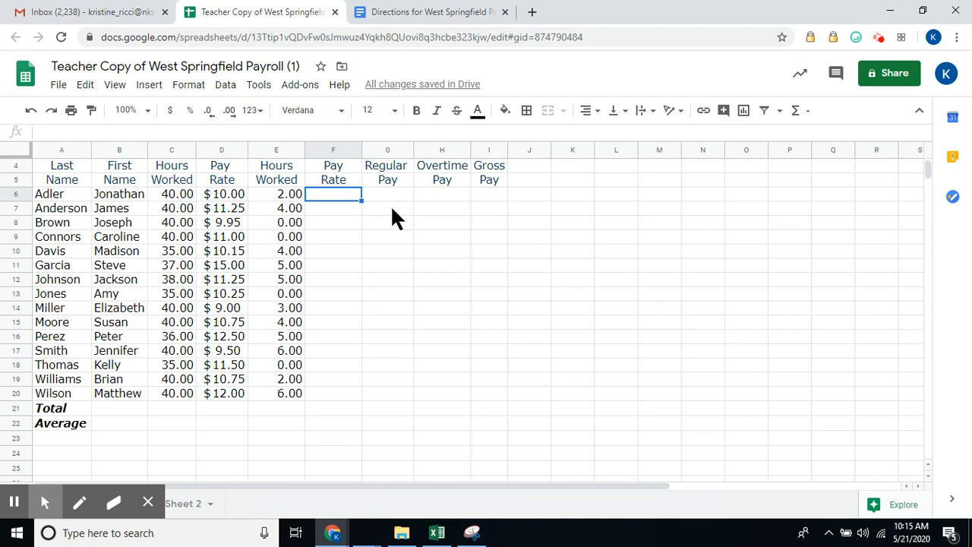
Enter the formula =D6*1.5 in F6 to calculate the first employee's overtime pay rate.
scroll(392, 210, up, 1)
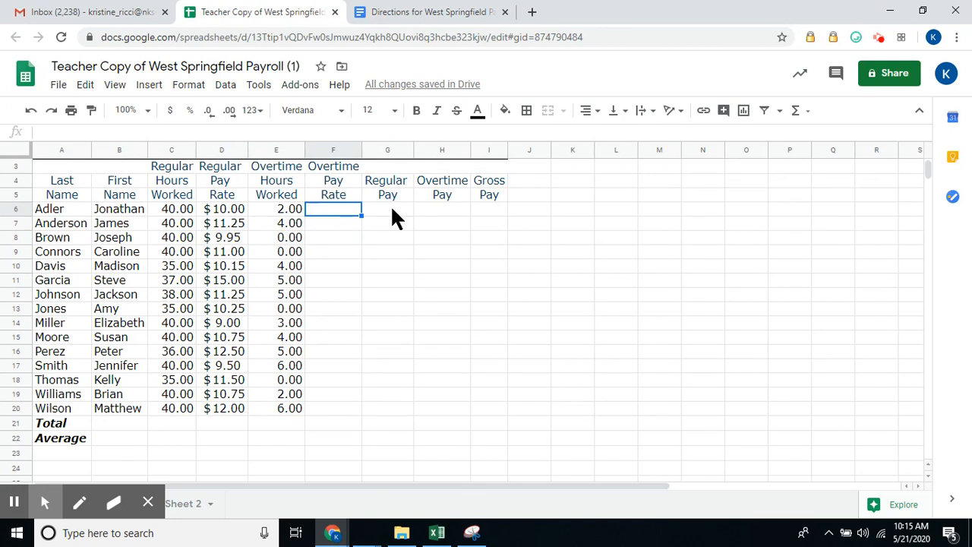
right_click(390, 205)
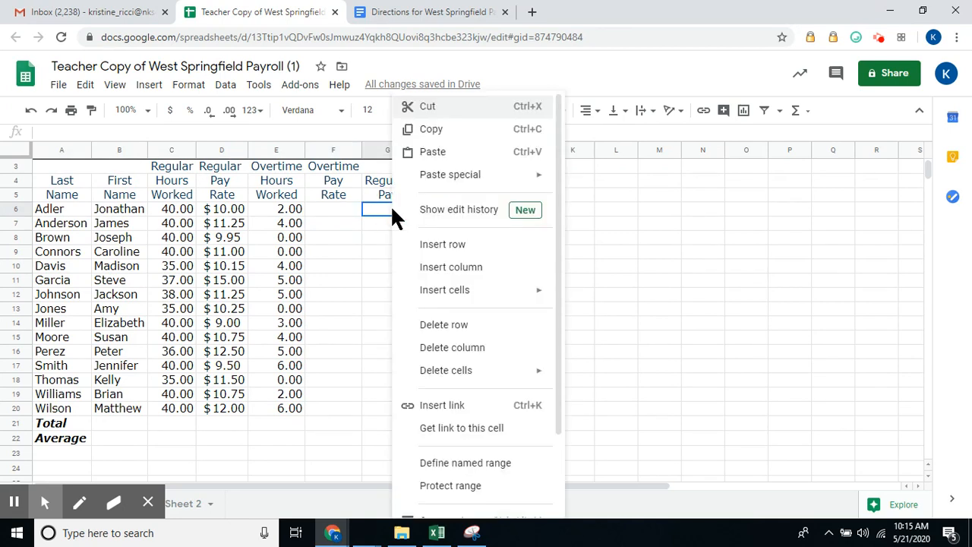
click(325, 212)
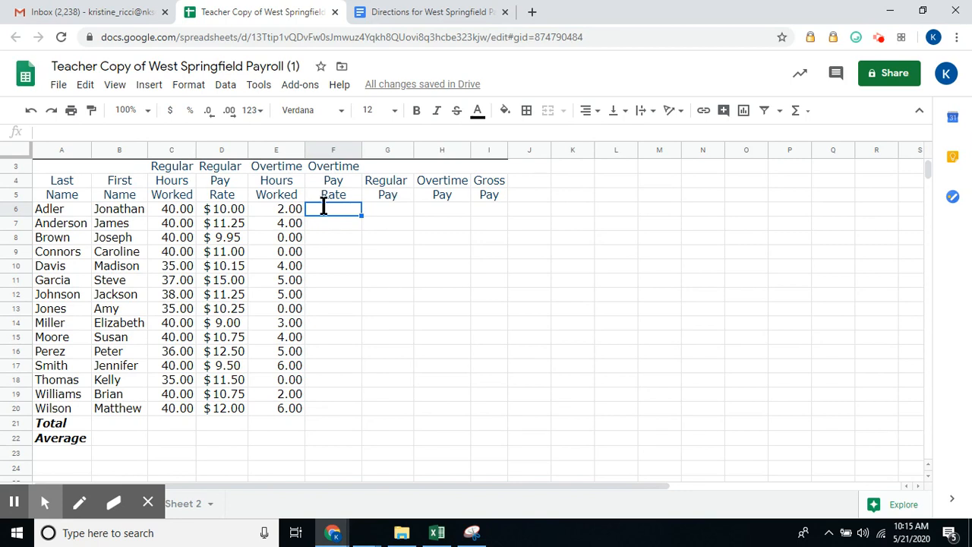
text(=)
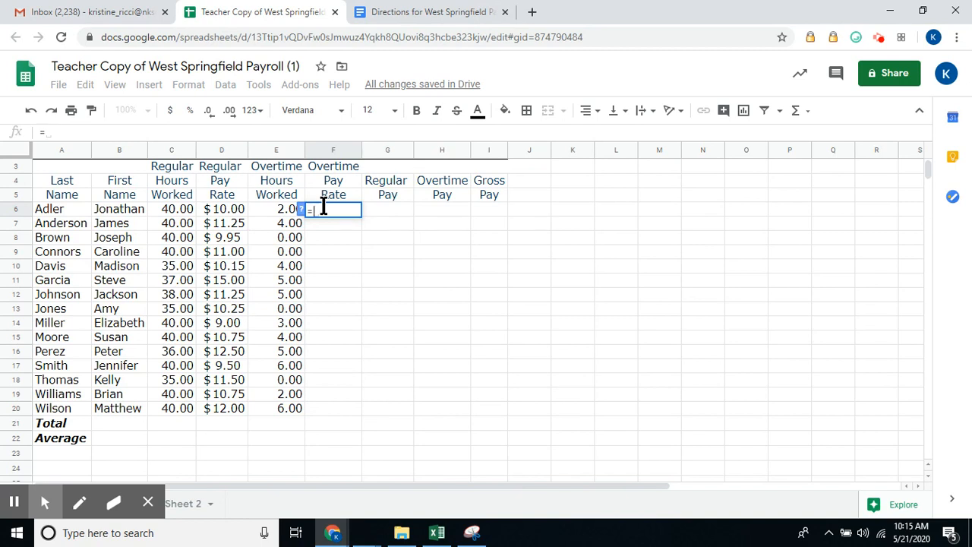
click(222, 207)
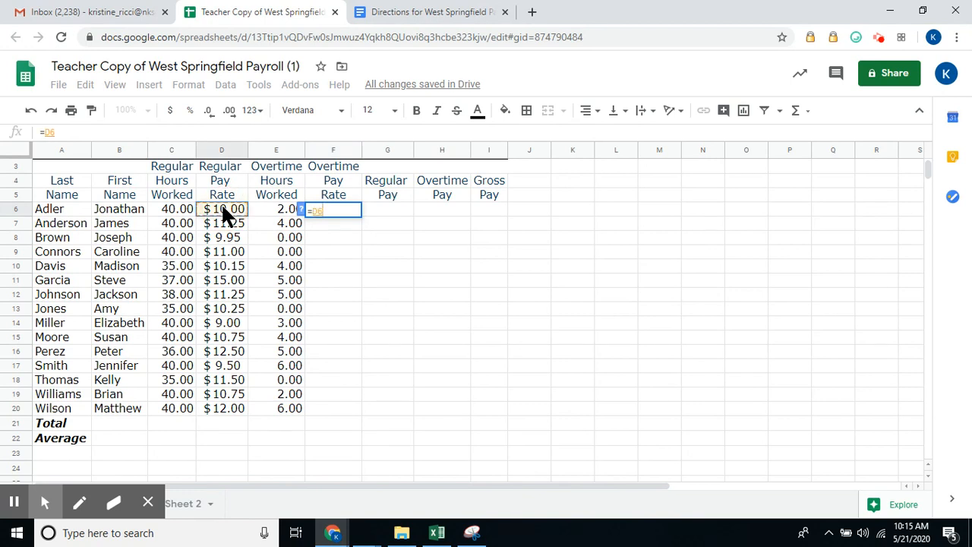
text(*1.)
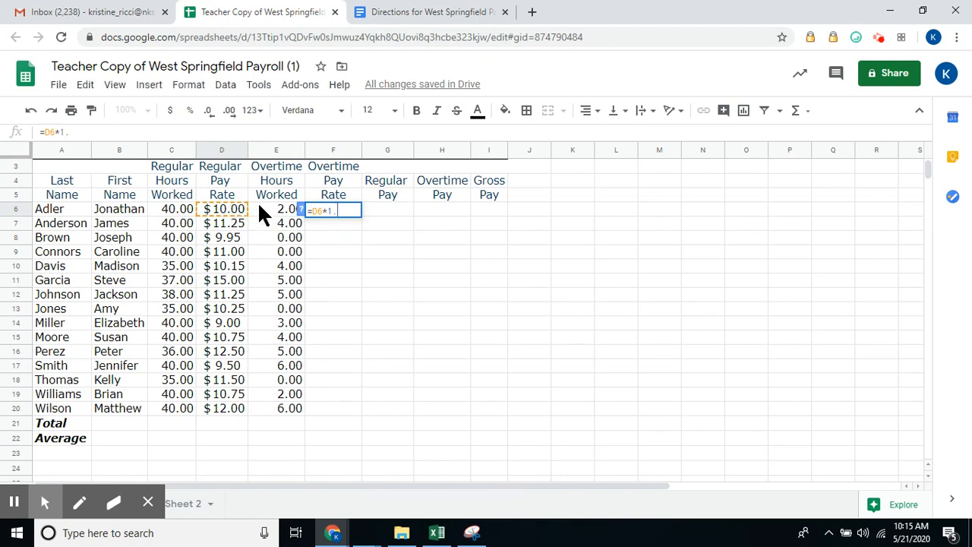
text(5)
key(Return)
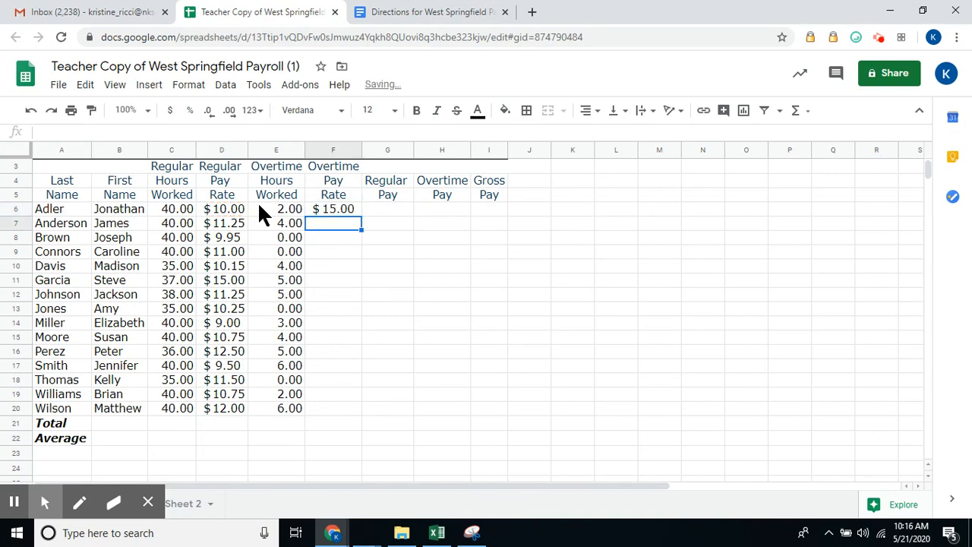
Enter the formula =D7*1.5 in F7 for the second employee's overtime pay rate and review the formula.
text(=)
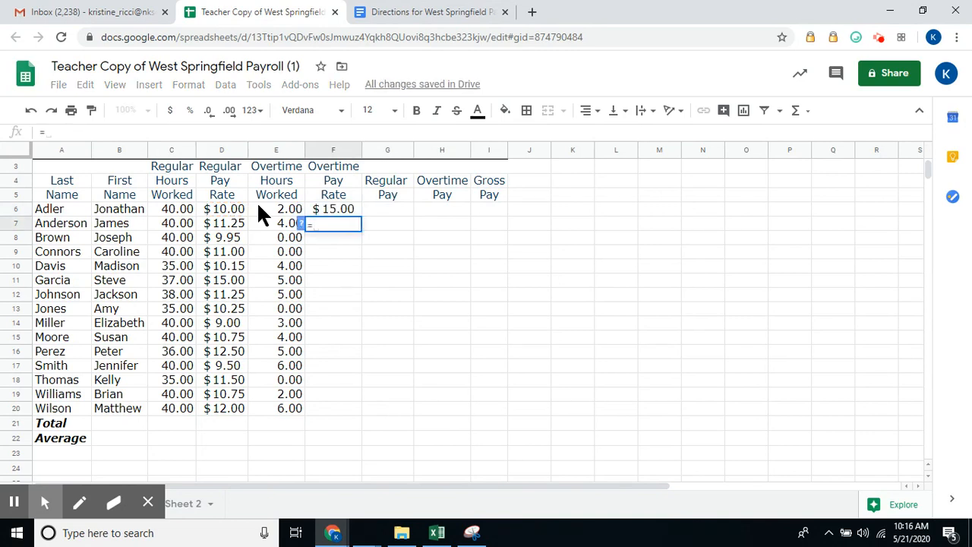
click(231, 226)
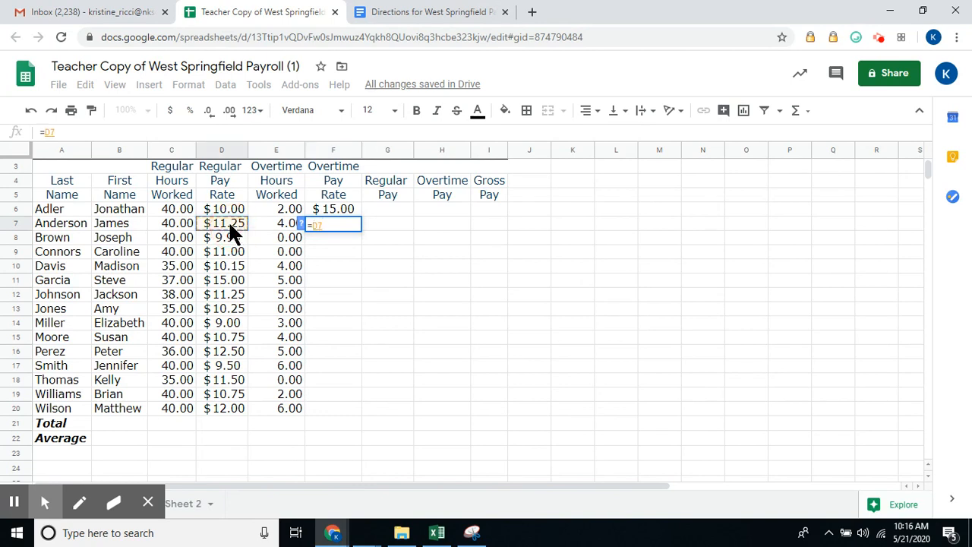
text(*1.5)
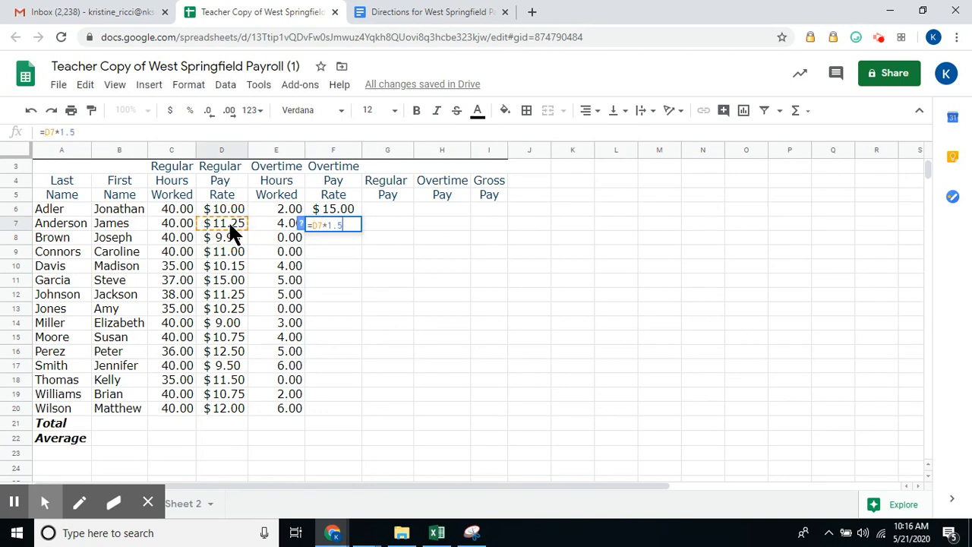
key(Return)
click(320, 222)
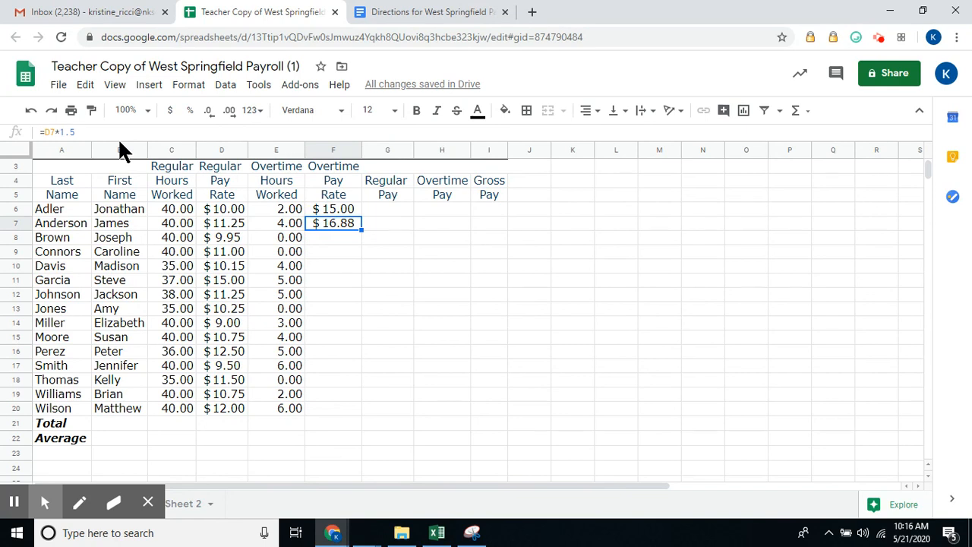
double_click(339, 224)
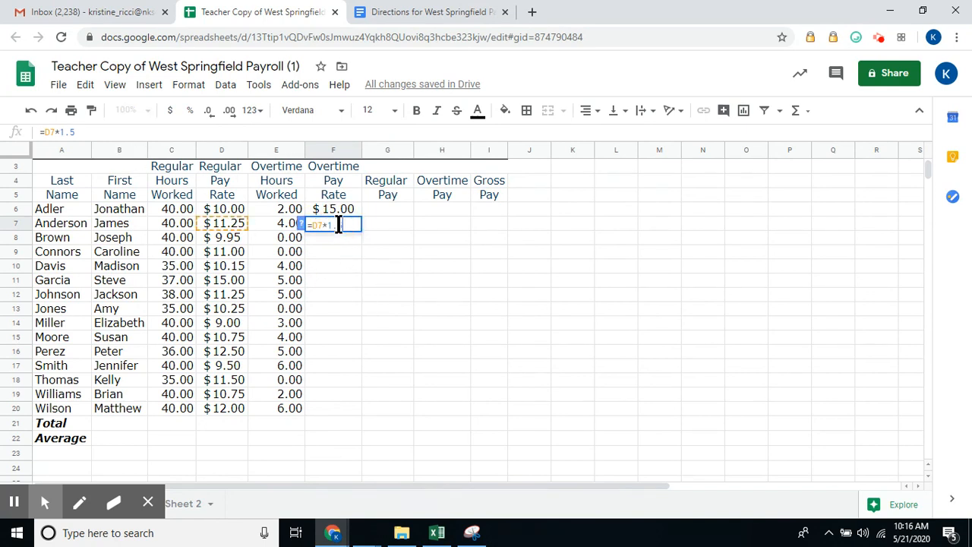
key(Escape)
click(325, 238)
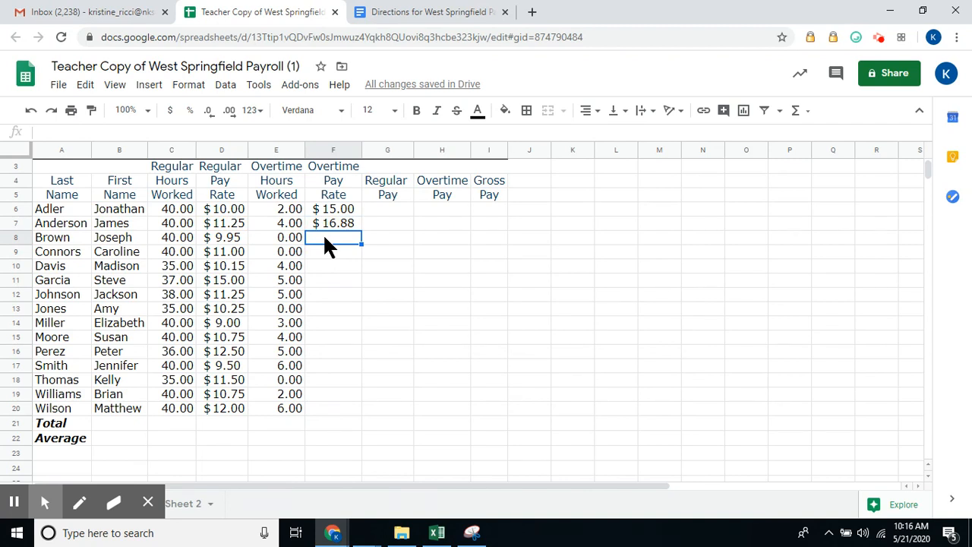
text(=)
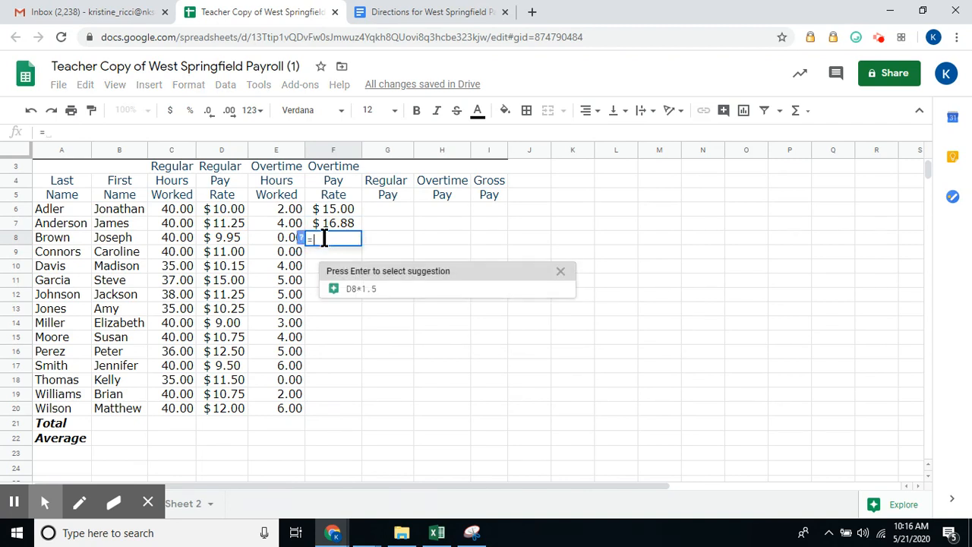
click(184, 238)
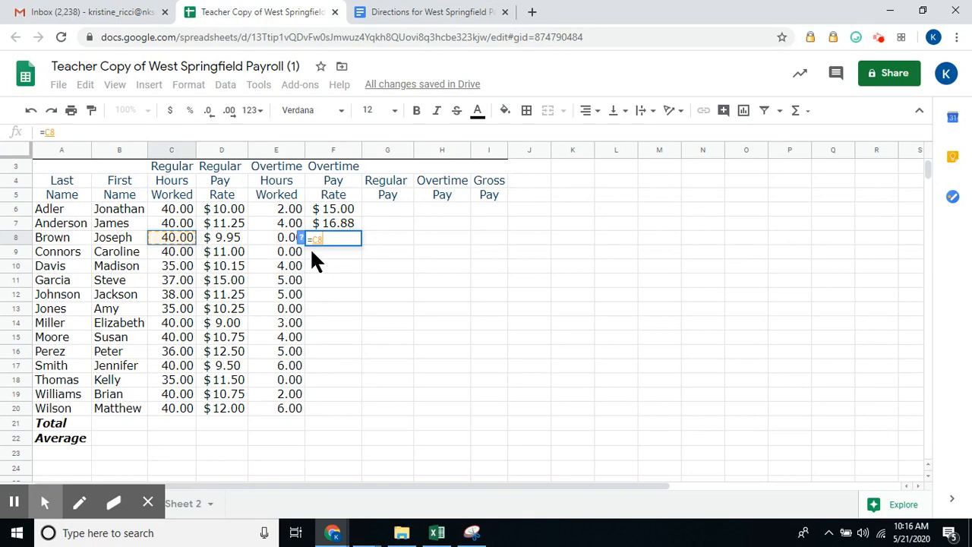
key(Escape)
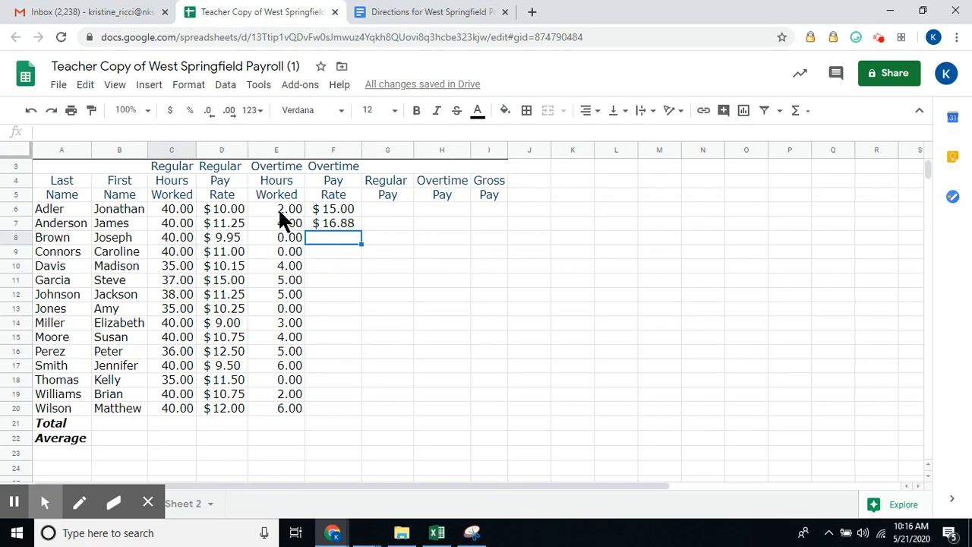
Enter the formula =D8*1.5 in F8 to calculate the third employee's overtime pay rate.
text(=)
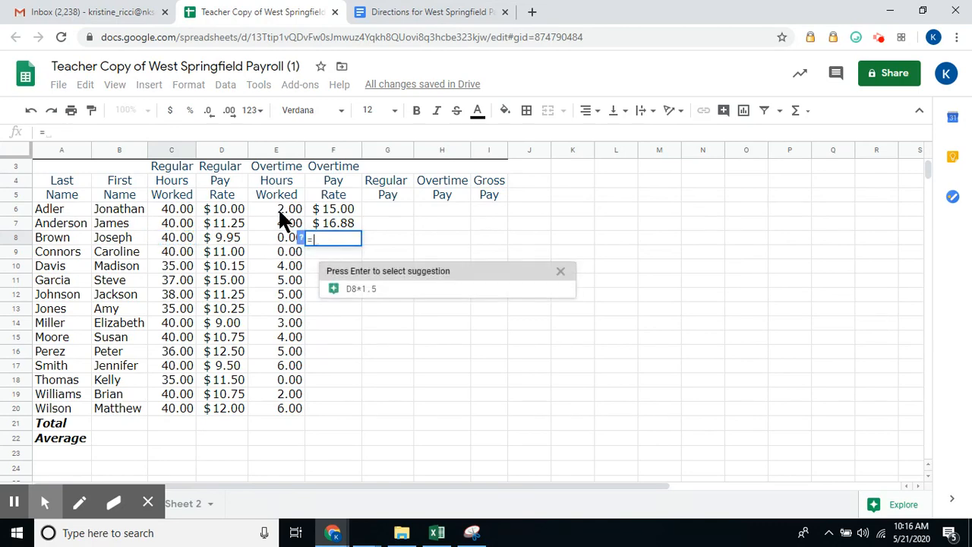
click(232, 235)
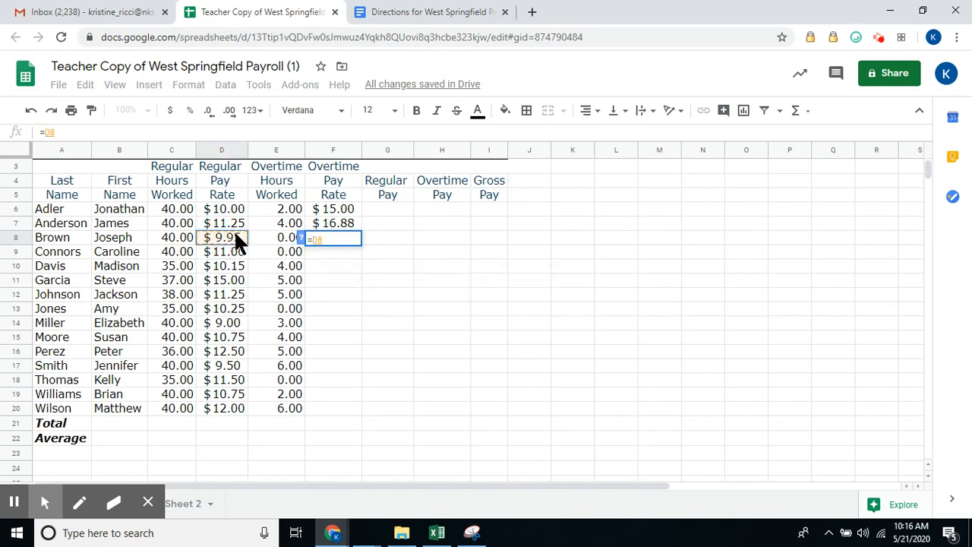
text(*1.5)
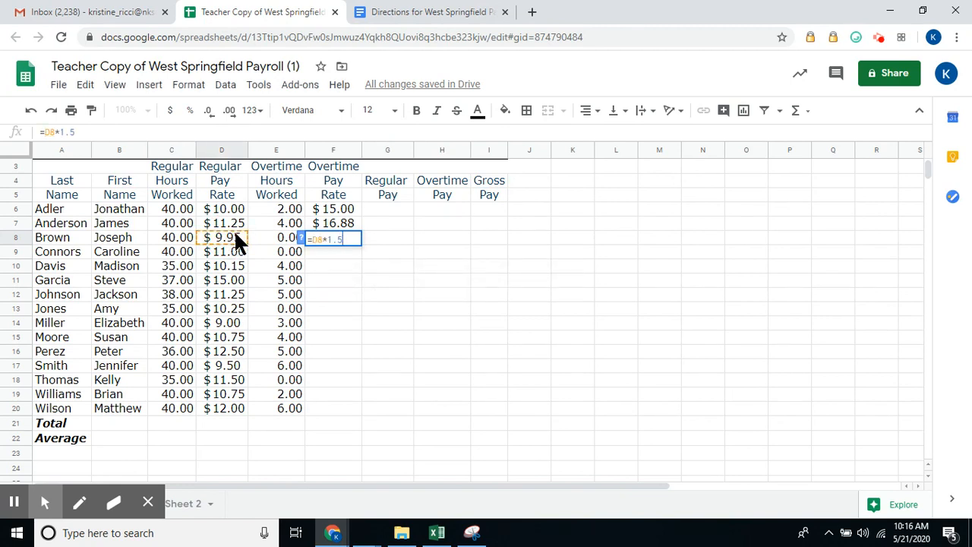
key(Return)
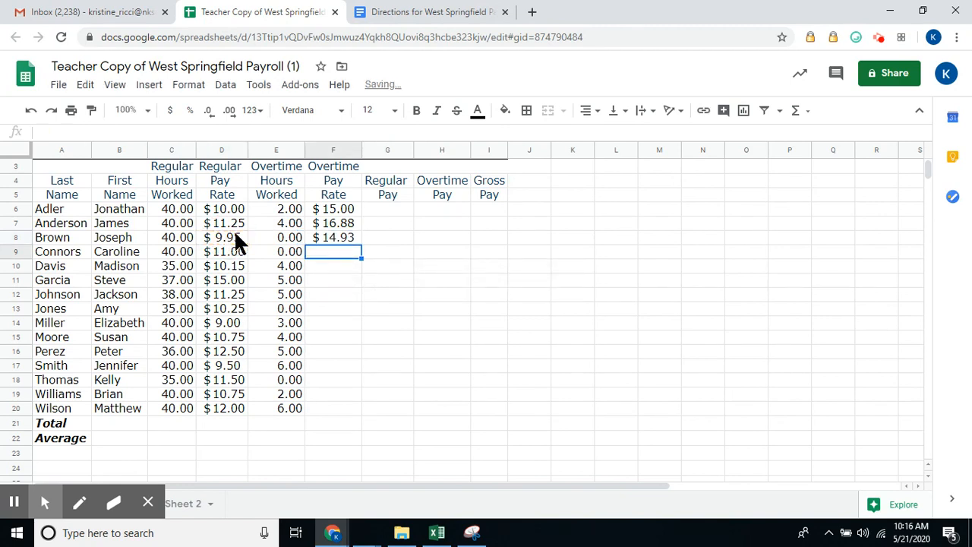
Compare the overtime pay rate formulas in F6:F8 to see how the cell reference changes from row to row.
click(346, 209)
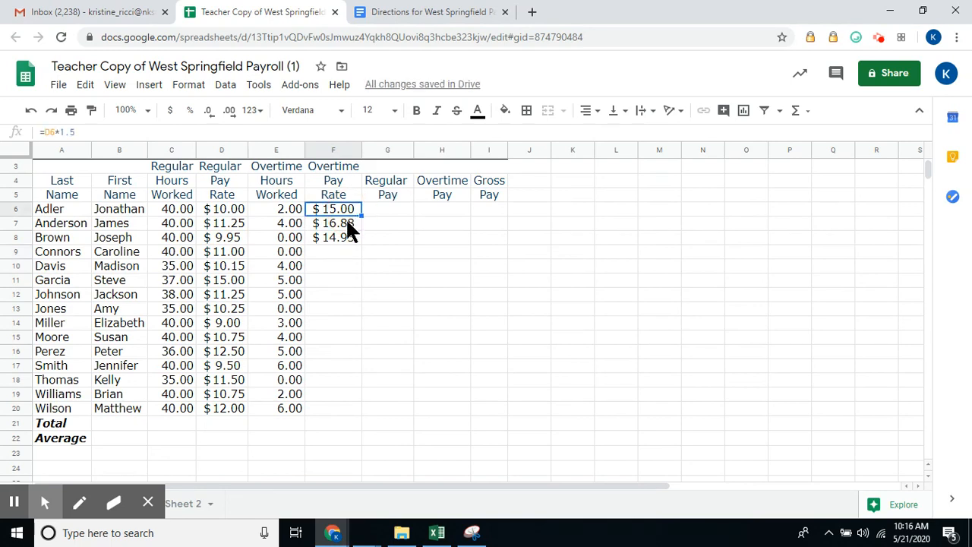
click(346, 221)
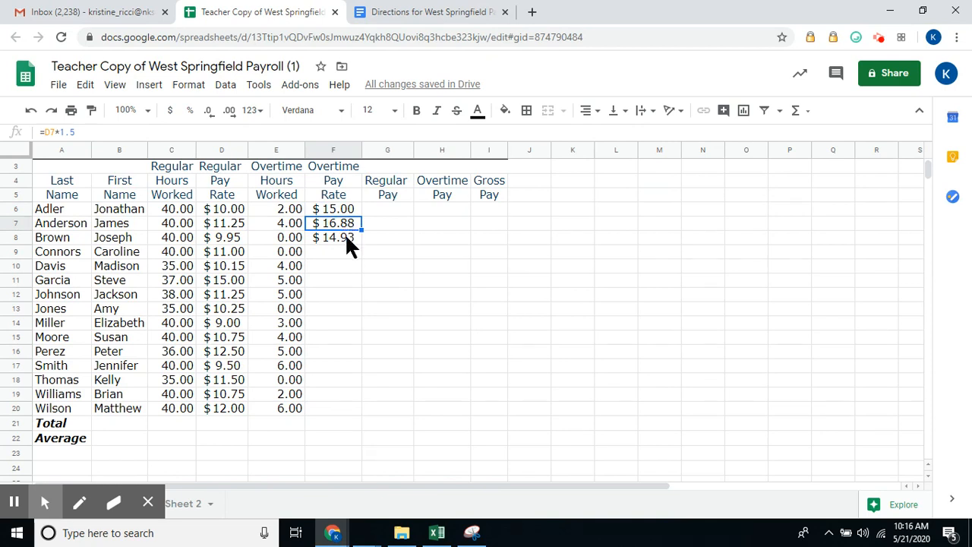
click(347, 240)
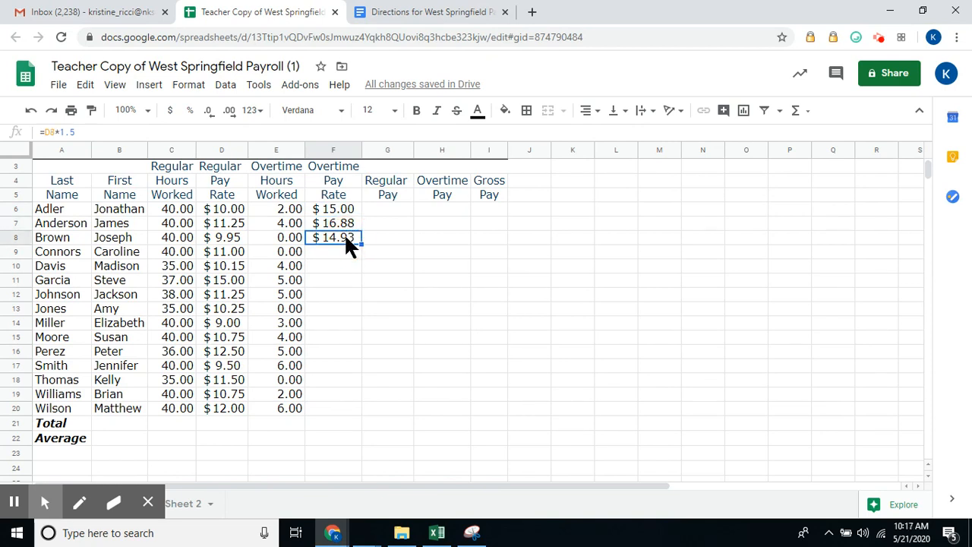
click(343, 210)
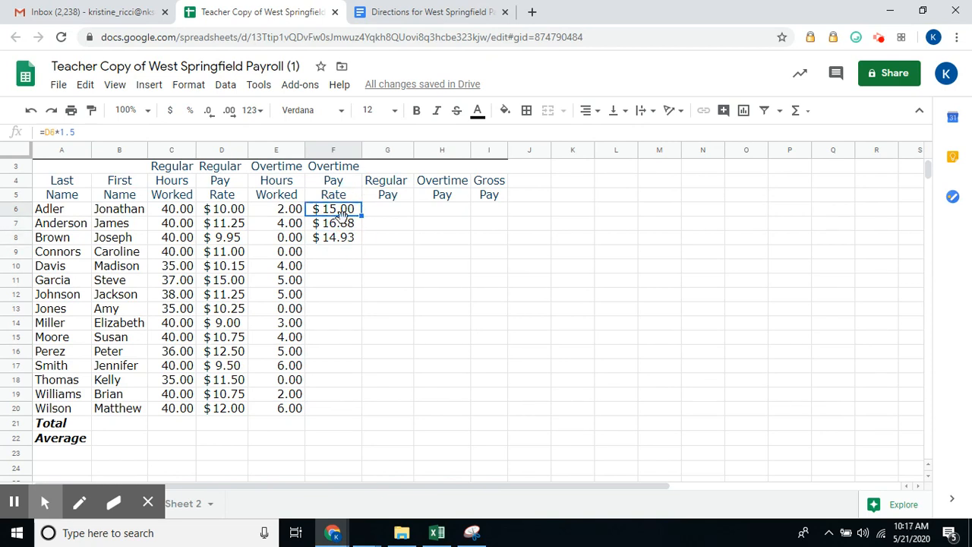
click(340, 225)
click(340, 237)
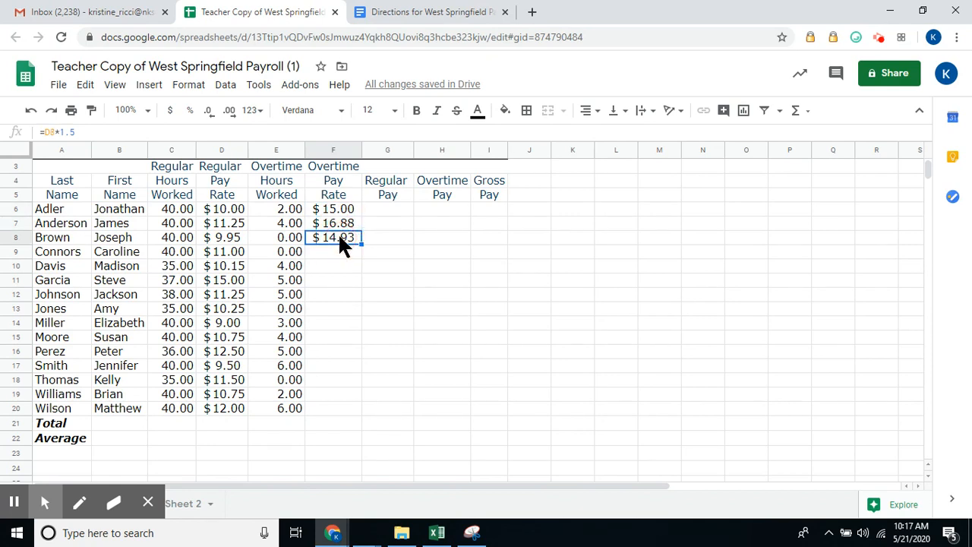
click(341, 211)
click(340, 223)
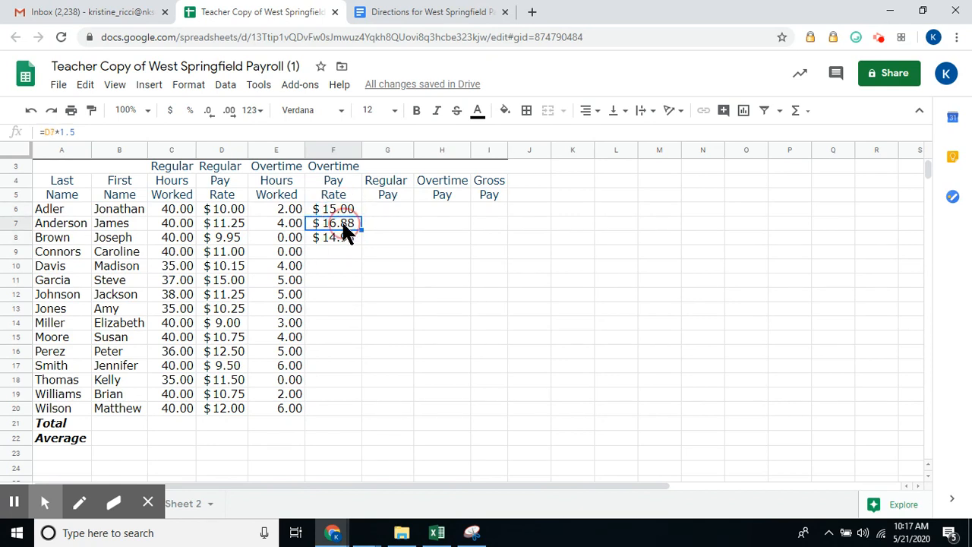
Fill the overtime pay rate formula from F8 down through F20.
click(341, 237)
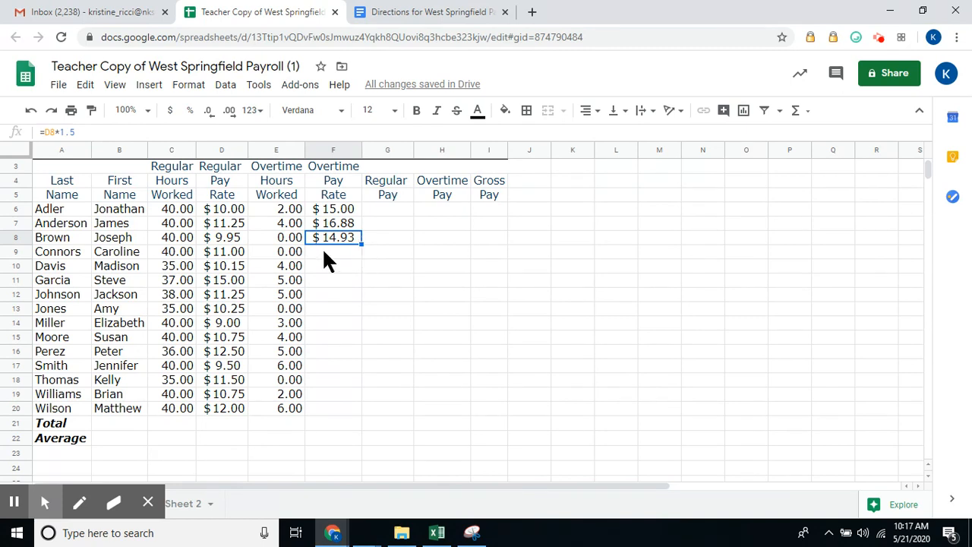
click(362, 243)
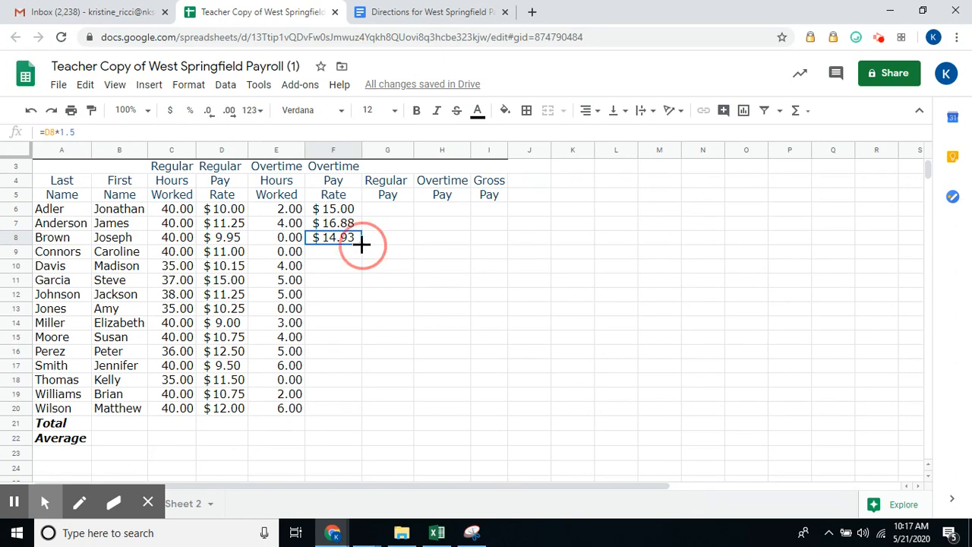
drag(362, 243, 351, 414)
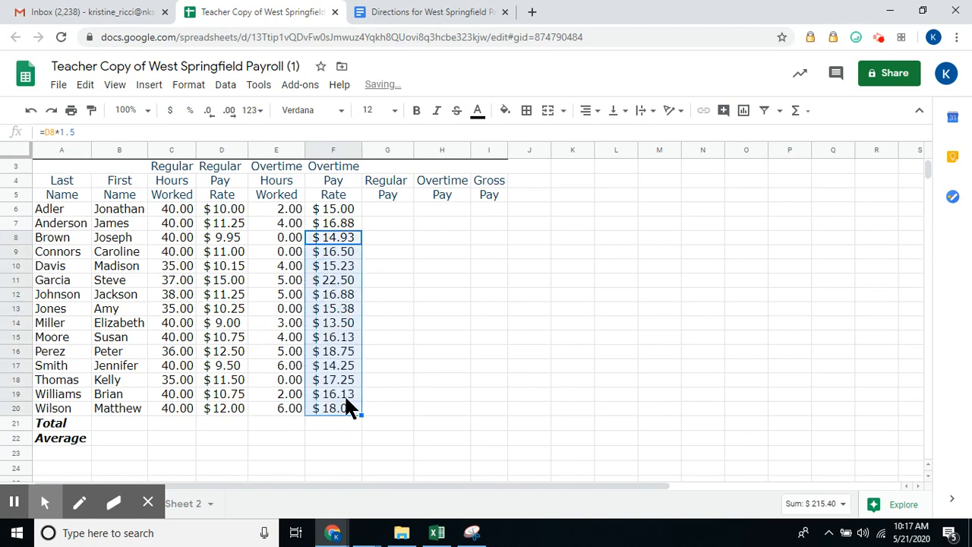
Check the regular pay hint in the directions document and enter the formula =C6*D6 in G6 for the first employee.
click(383, 210)
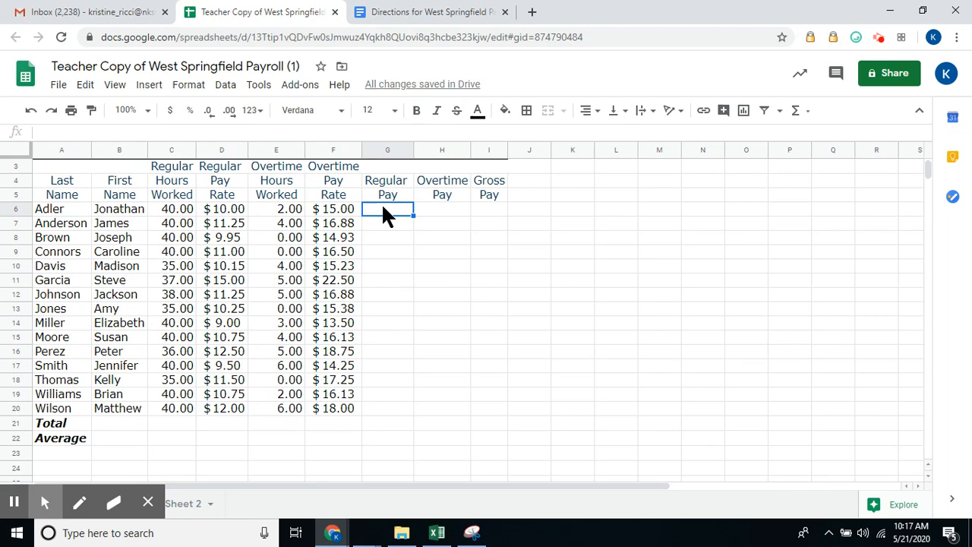
click(430, 14)
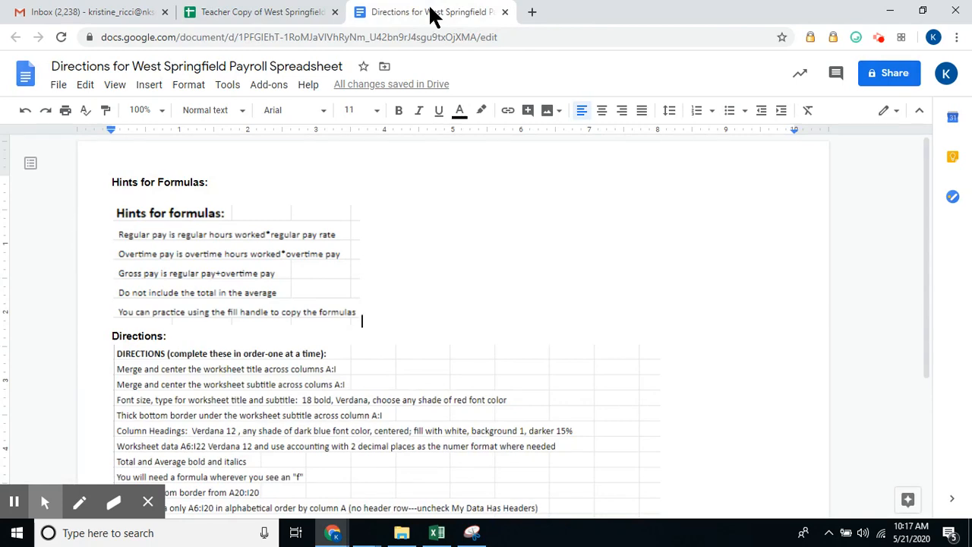
click(278, 13)
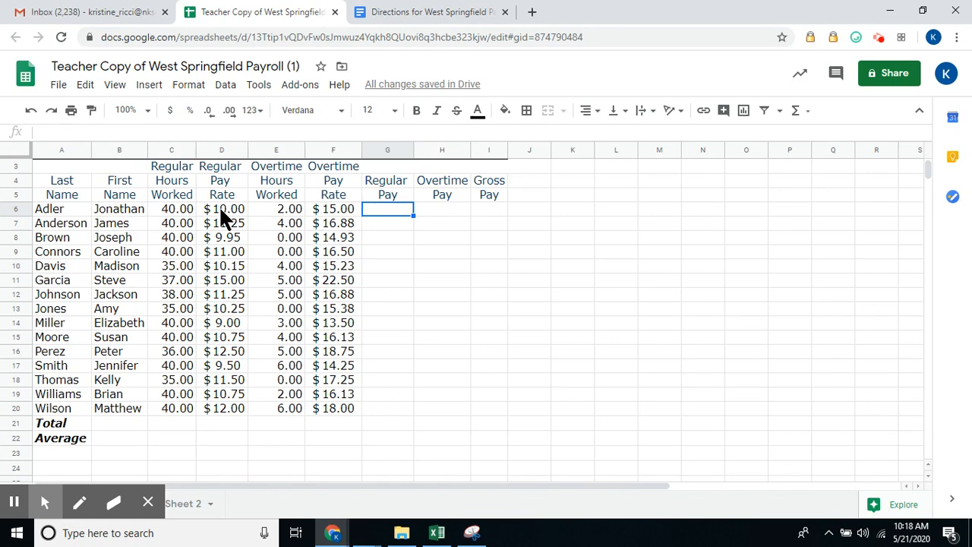
text(=)
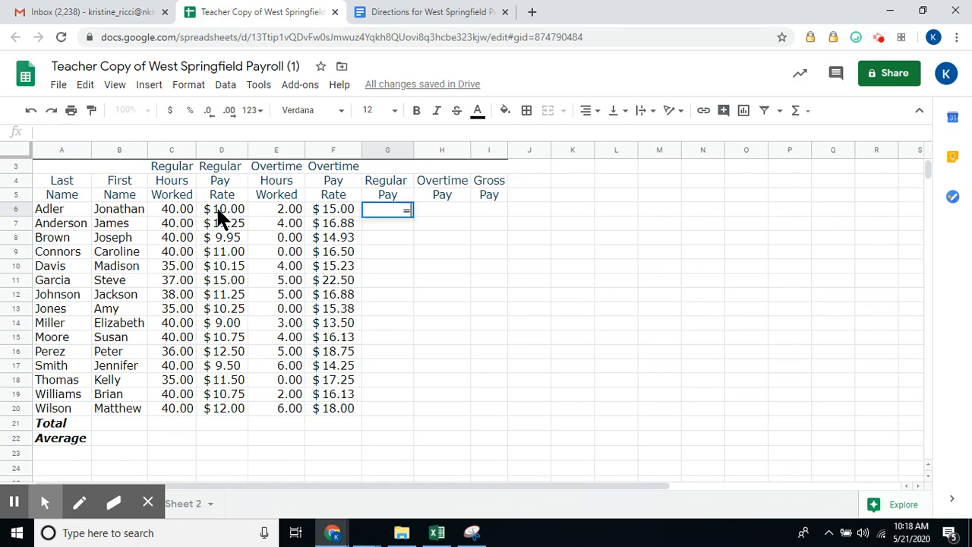
click(174, 202)
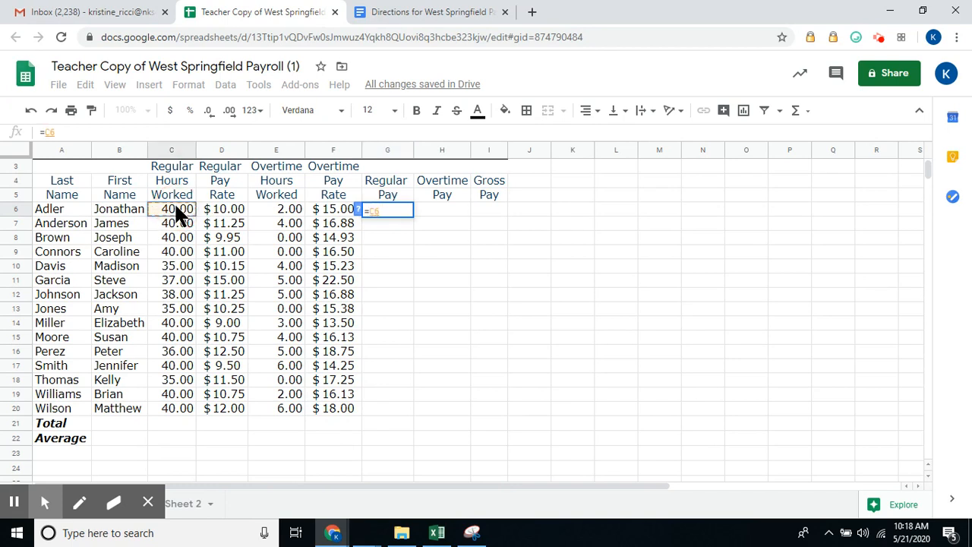
text(*)
click(227, 208)
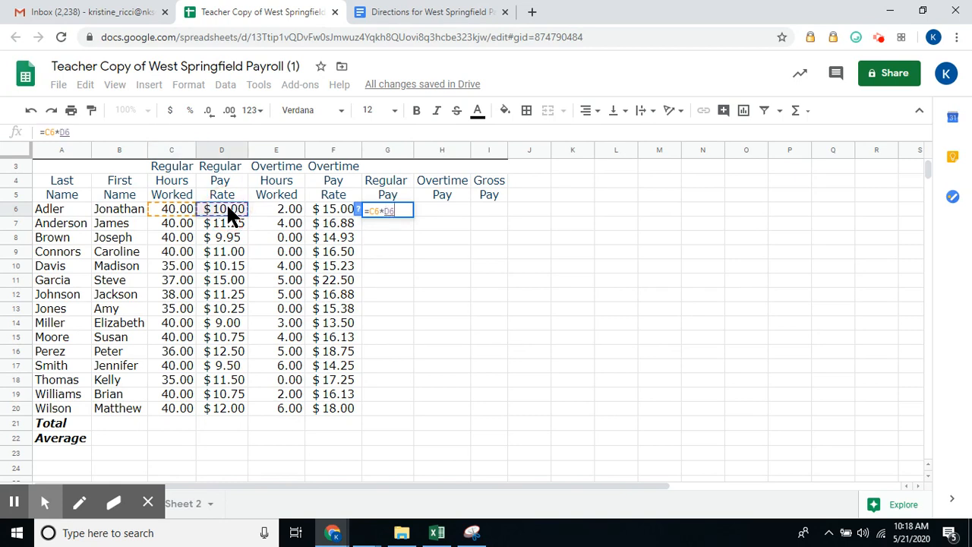
key(Return)
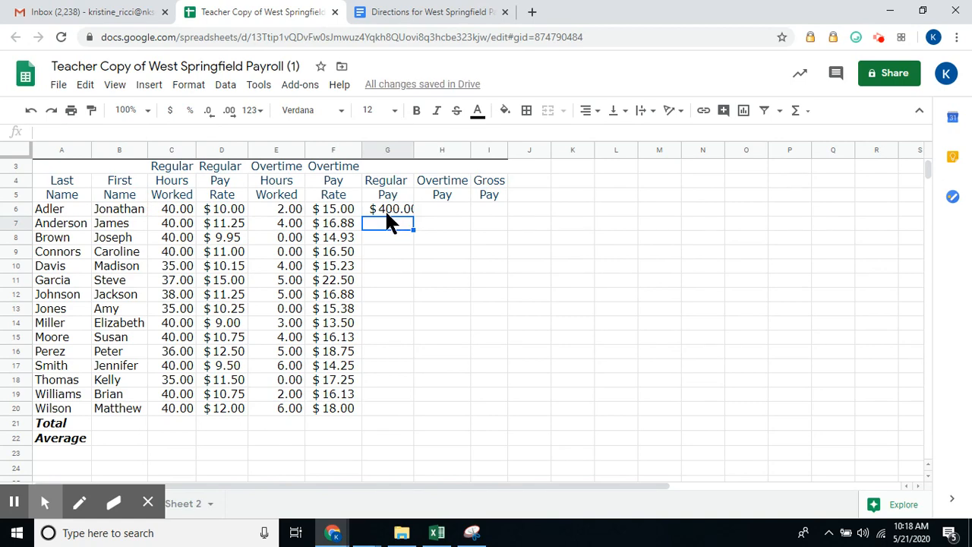
Enter the formula =C7*D7 in G7 to calculate the second employee's regular pay.
text(=)
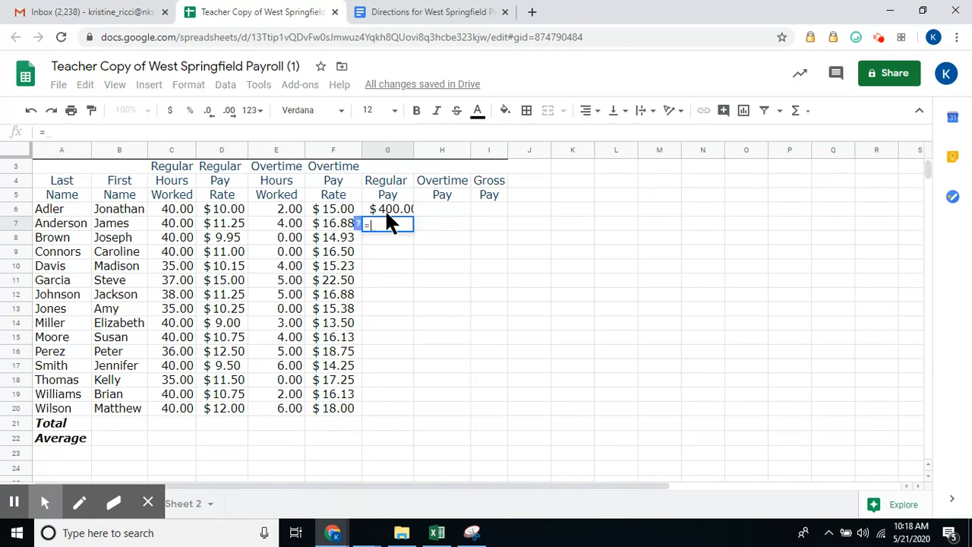
click(176, 215)
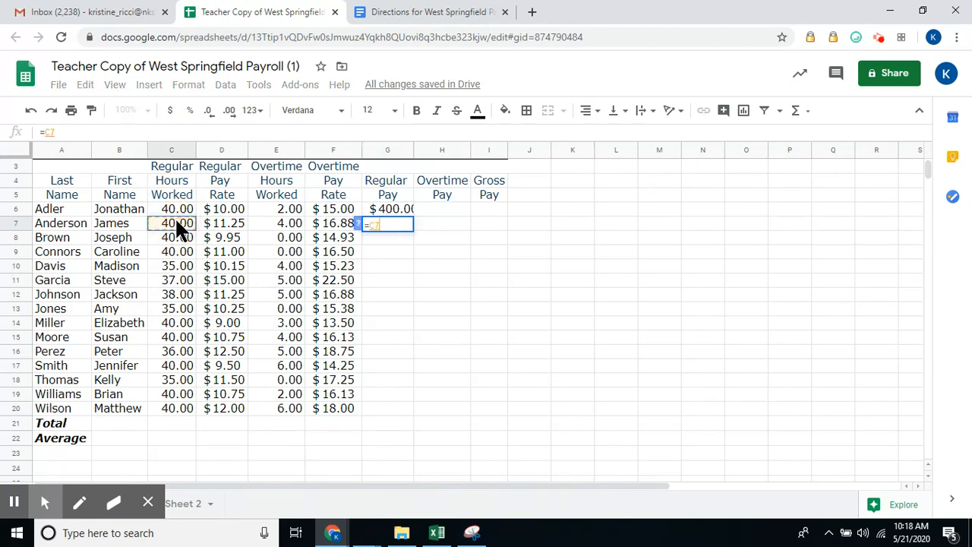
text(*)
click(212, 224)
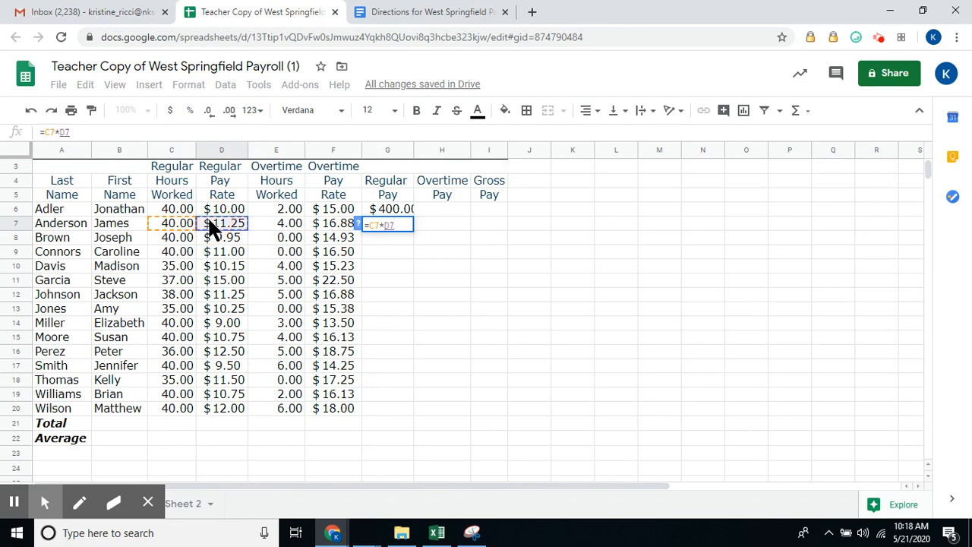
key(Return)
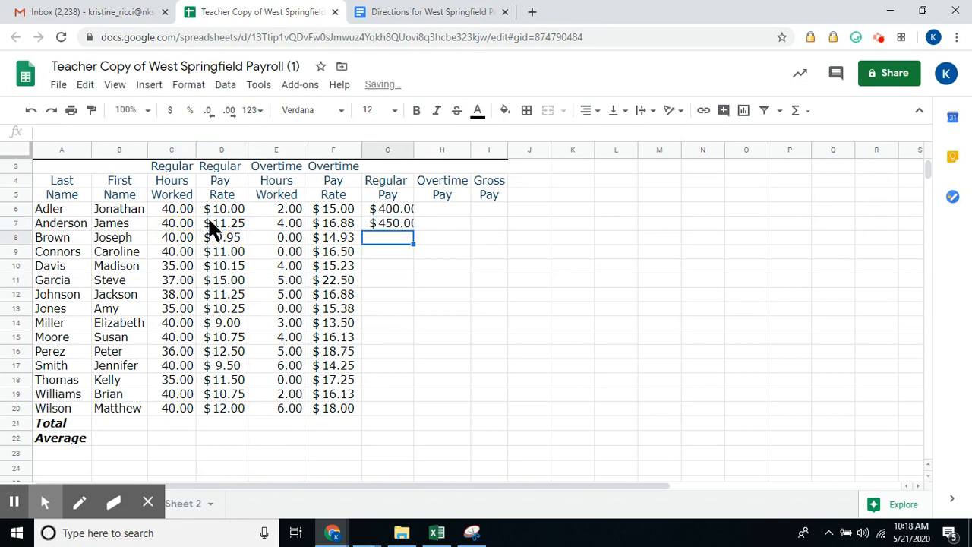
Compare the formulas in G6 and G7, fill G7 down through G20, and fit column G's width to its contents.
click(393, 209)
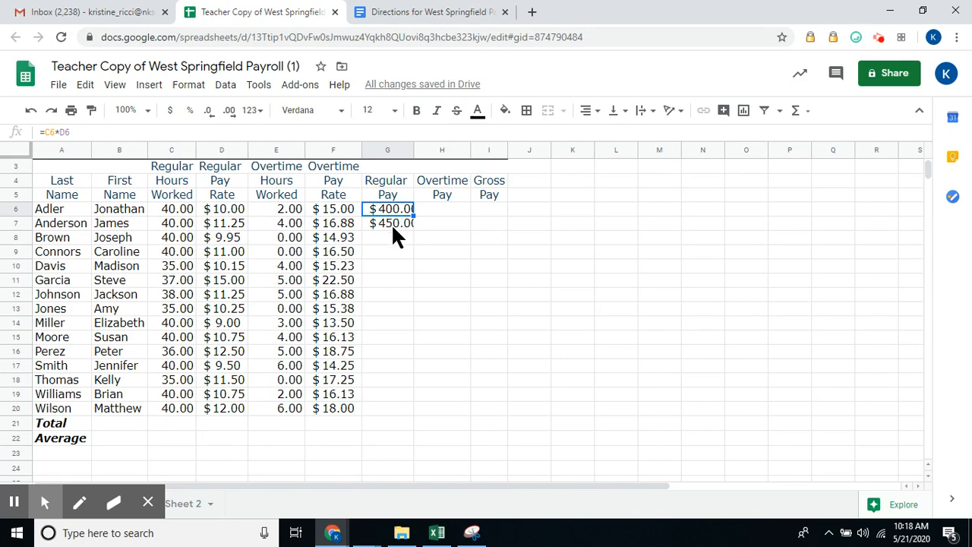
click(392, 223)
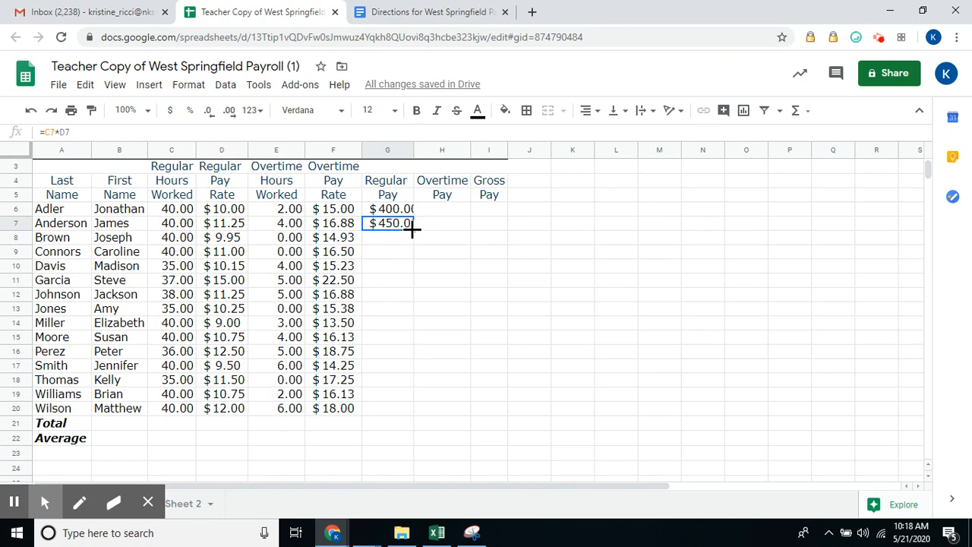
drag(412, 229, 398, 411)
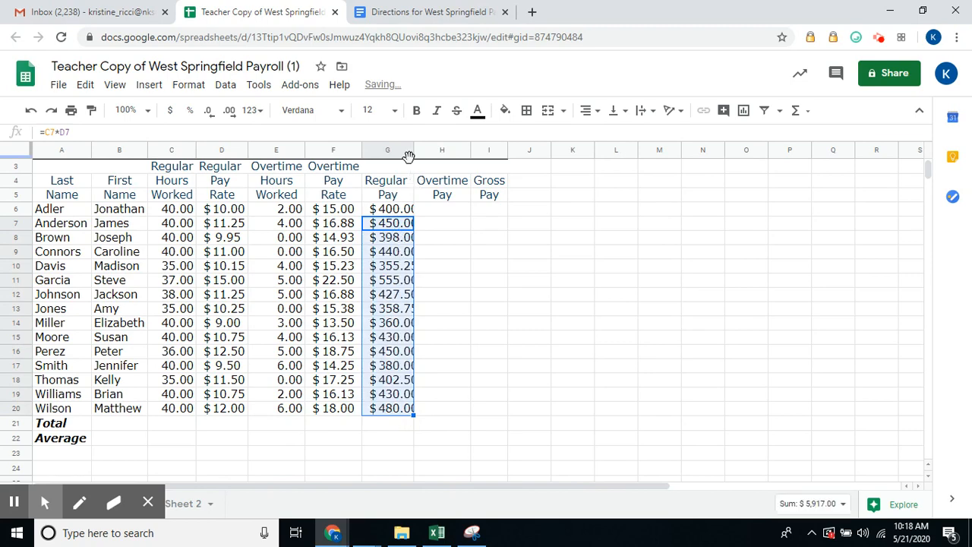
drag(413, 147, 412, 147)
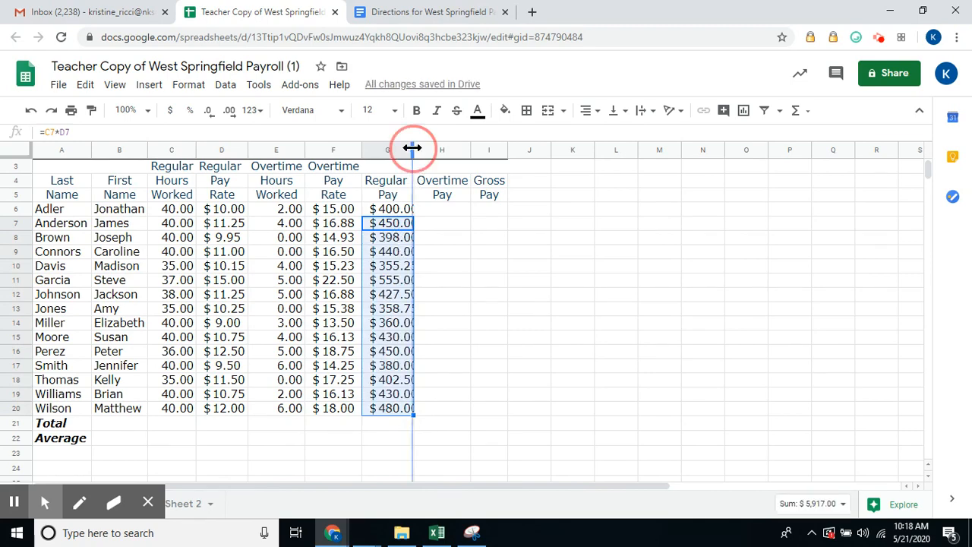
double_click(413, 148)
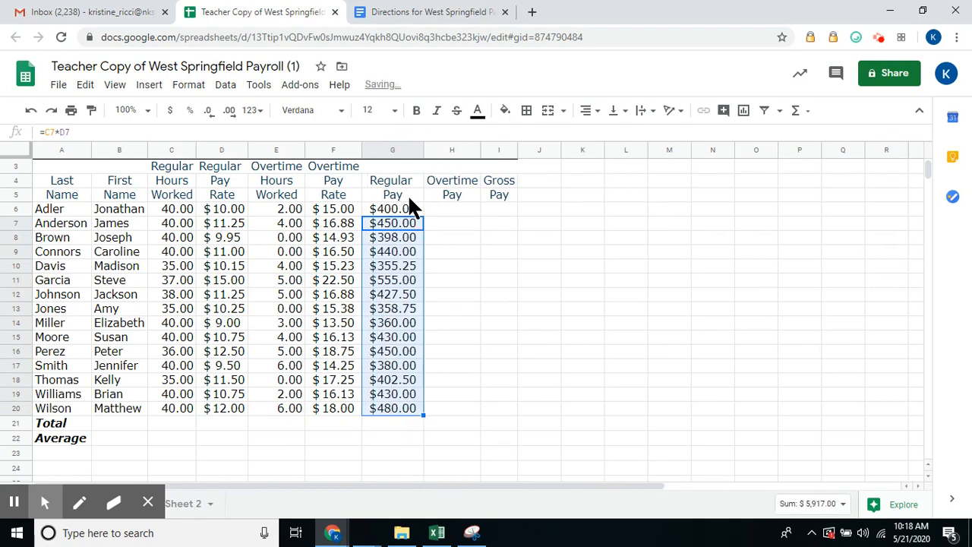
Check the overtime pay hint in the directions document, enter the formula =E6*F6 in H6, and review it.
click(437, 213)
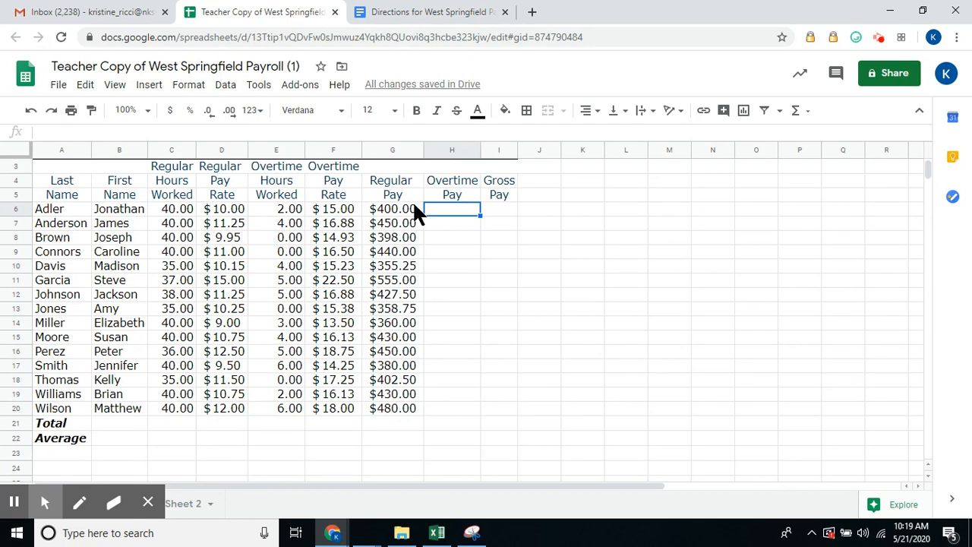
click(408, 14)
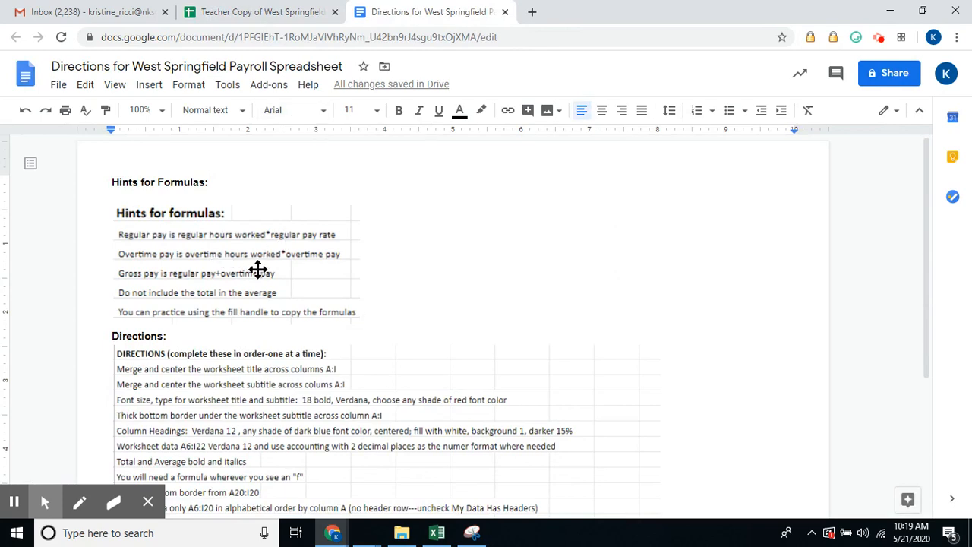
click(272, 15)
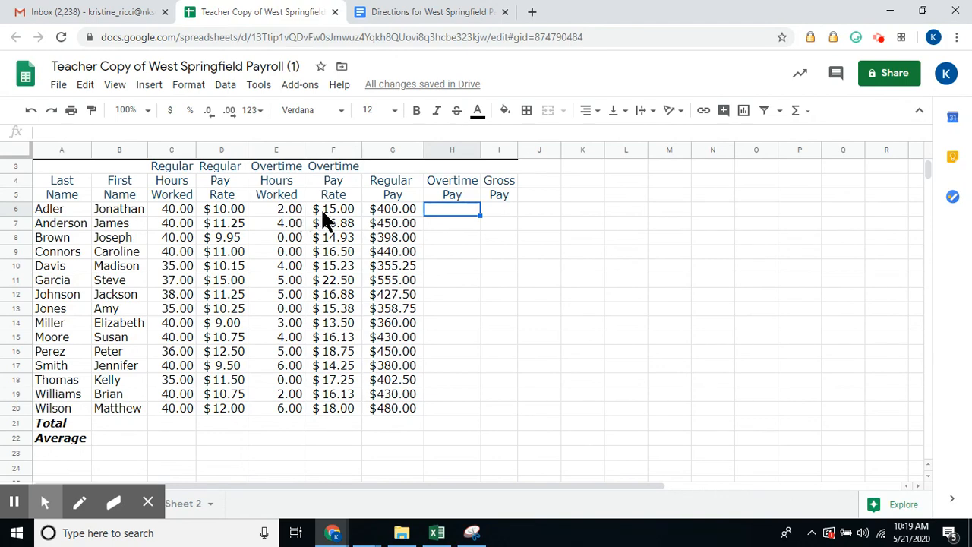
text(=)
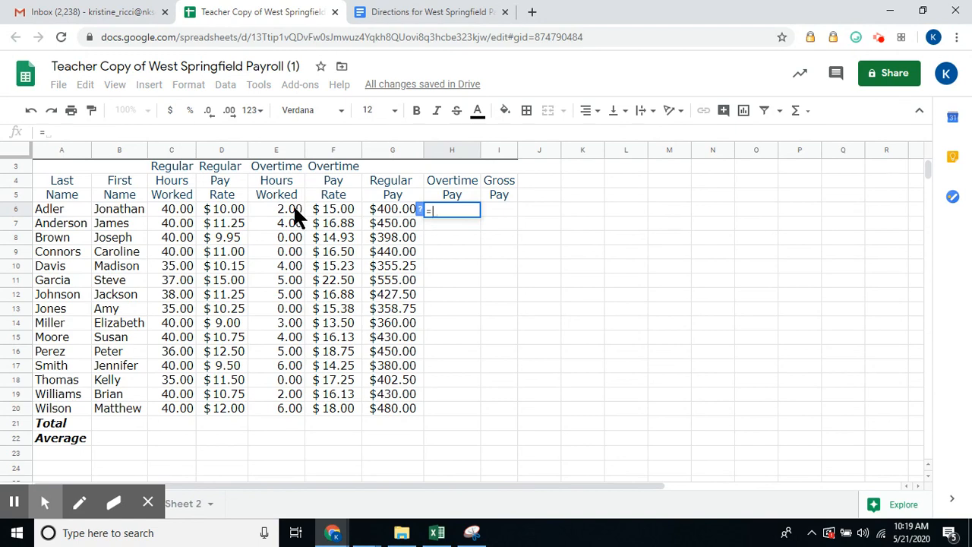
click(295, 211)
text(*)
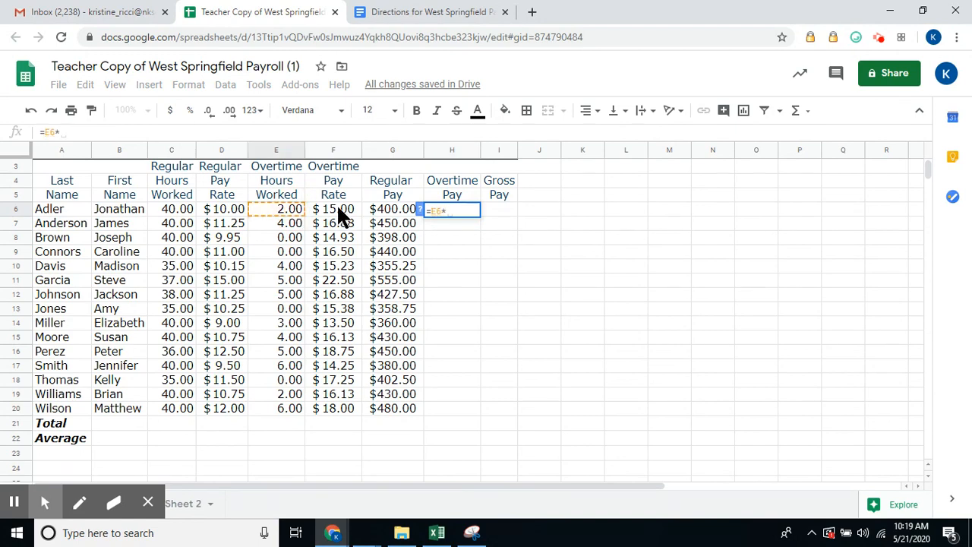
click(336, 206)
key(Return)
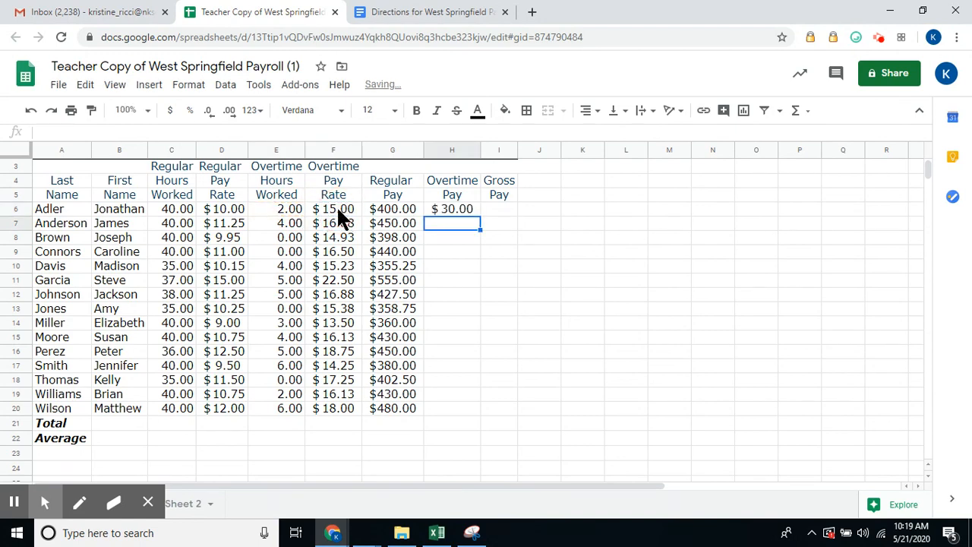
click(458, 211)
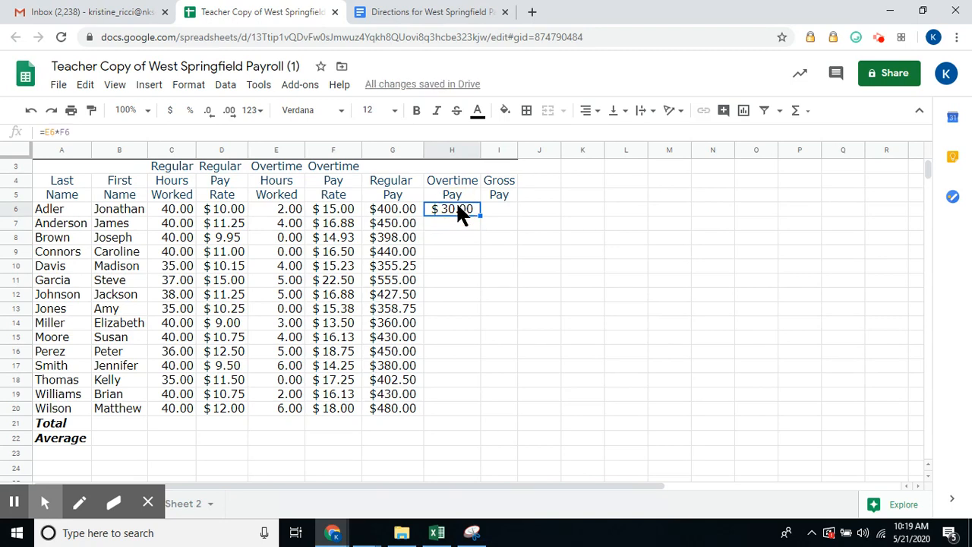
Enter the formula =E7*F7 in H7 to calculate the second employee's overtime pay.
click(452, 225)
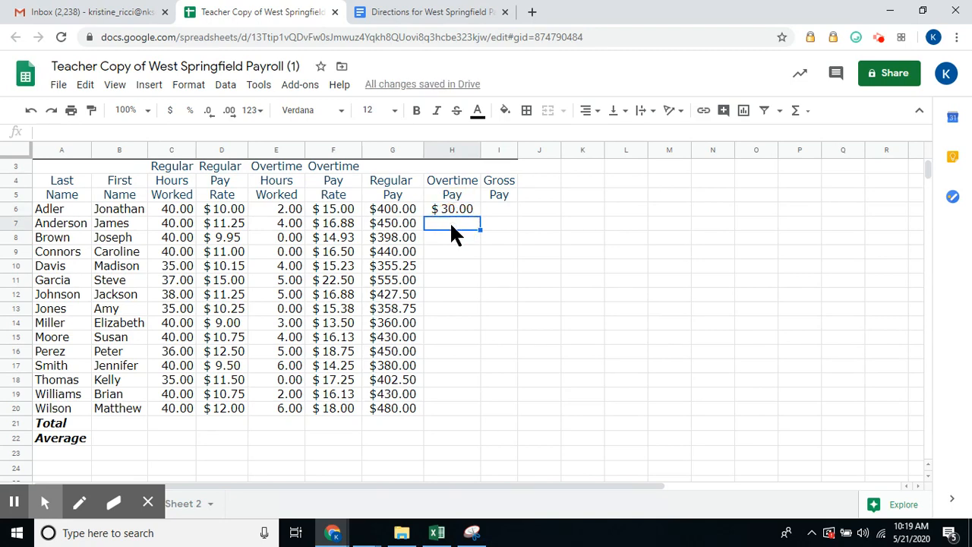
text(=)
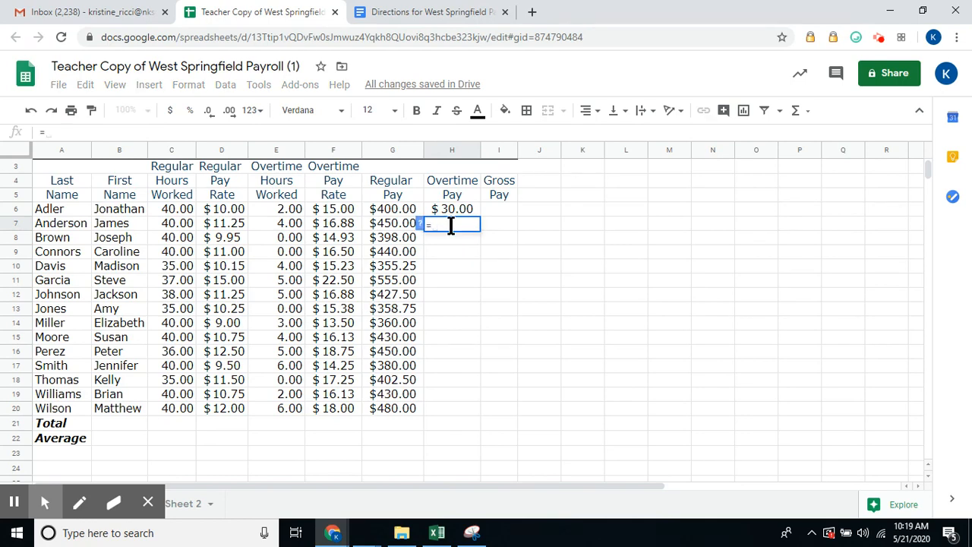
click(291, 222)
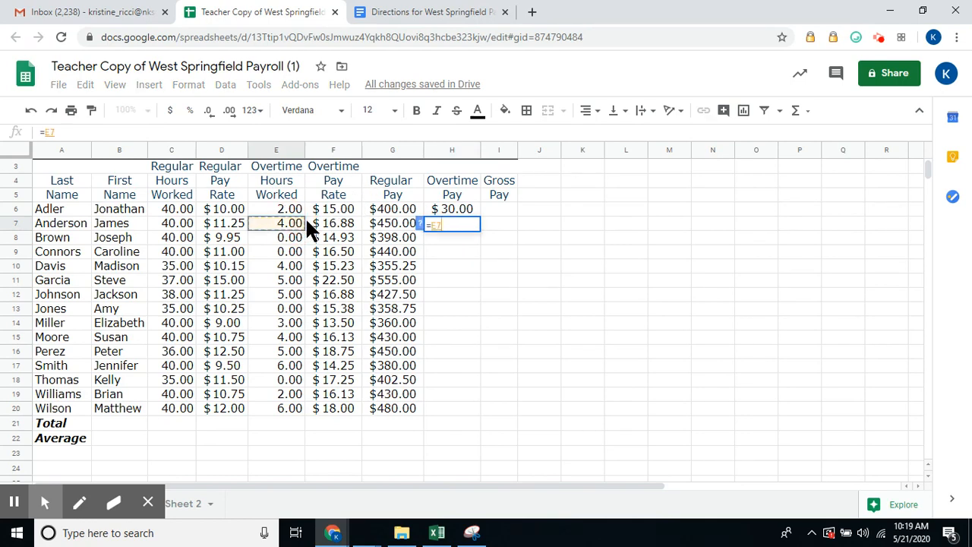
text(*)
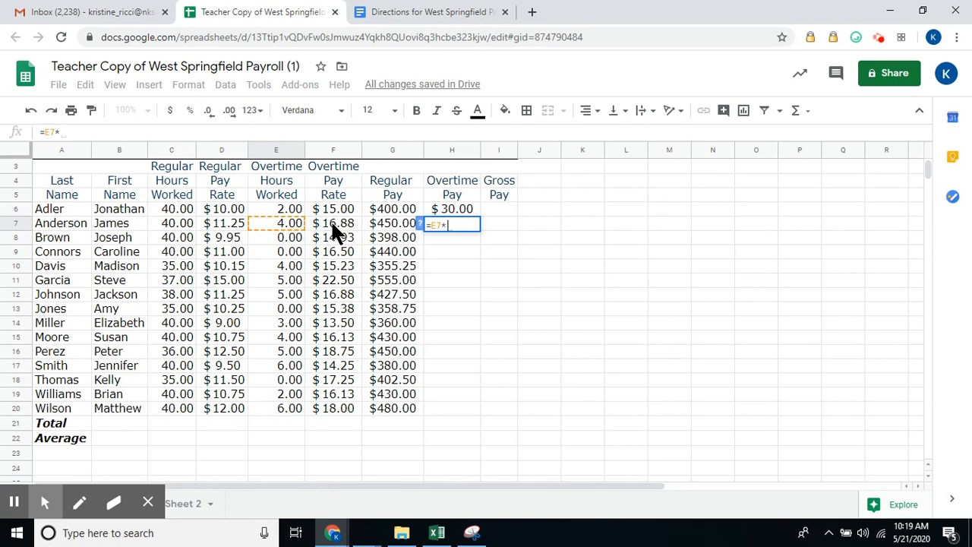
click(334, 227)
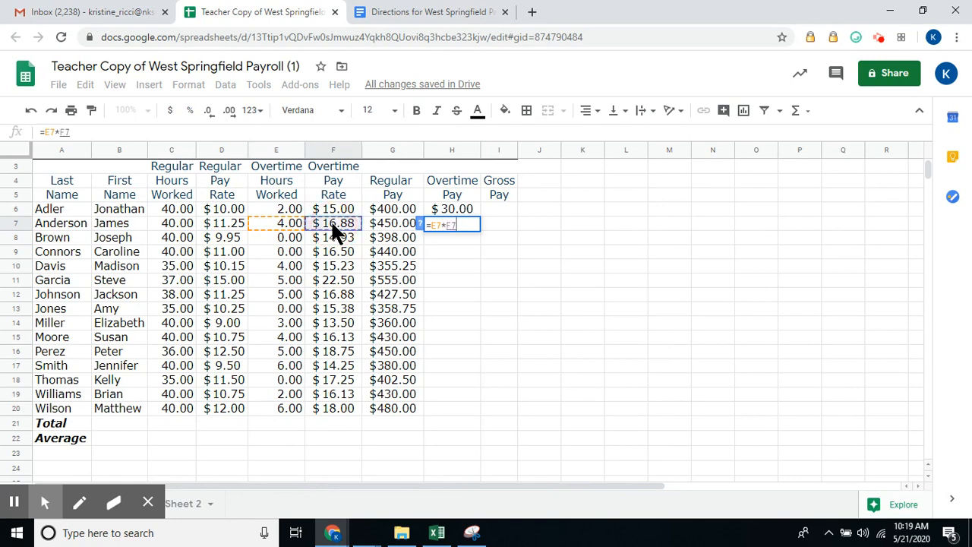
key(Return)
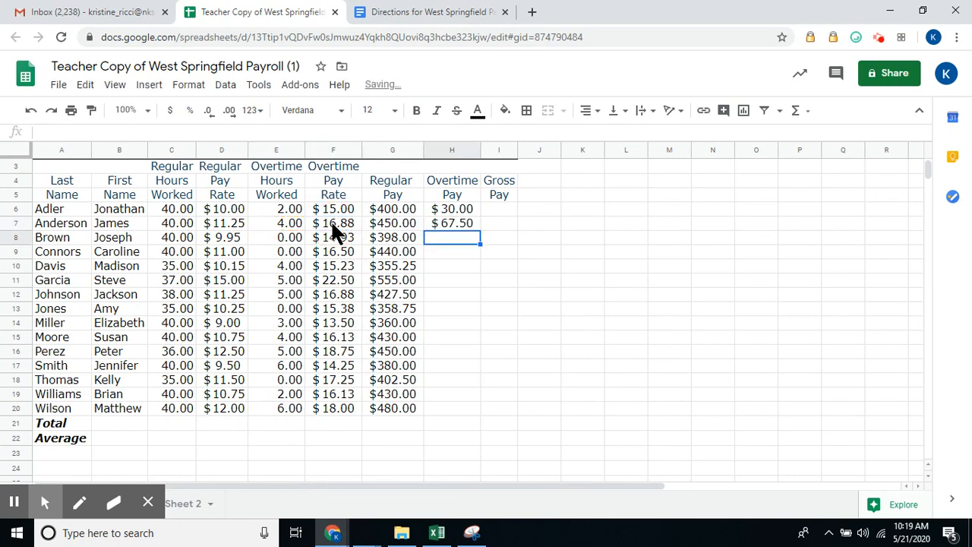
Compare the overtime pay formulas in H6 and H7 and fill the H7 formula down through H20.
click(461, 201)
click(461, 214)
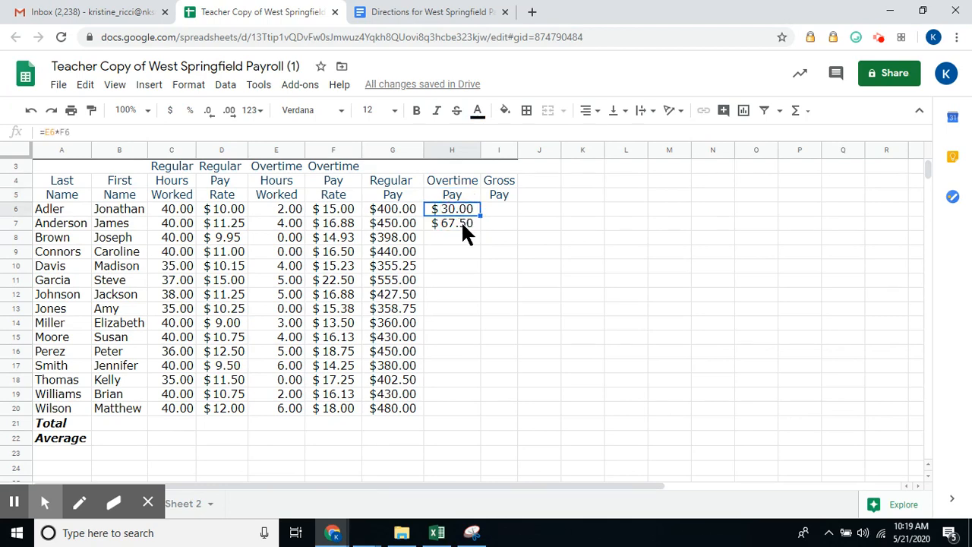
click(462, 224)
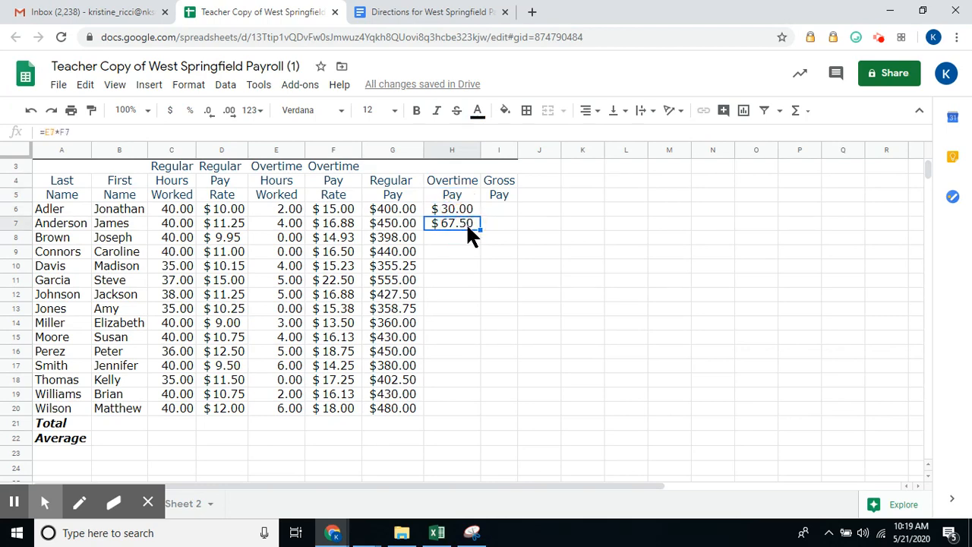
drag(480, 228, 471, 410)
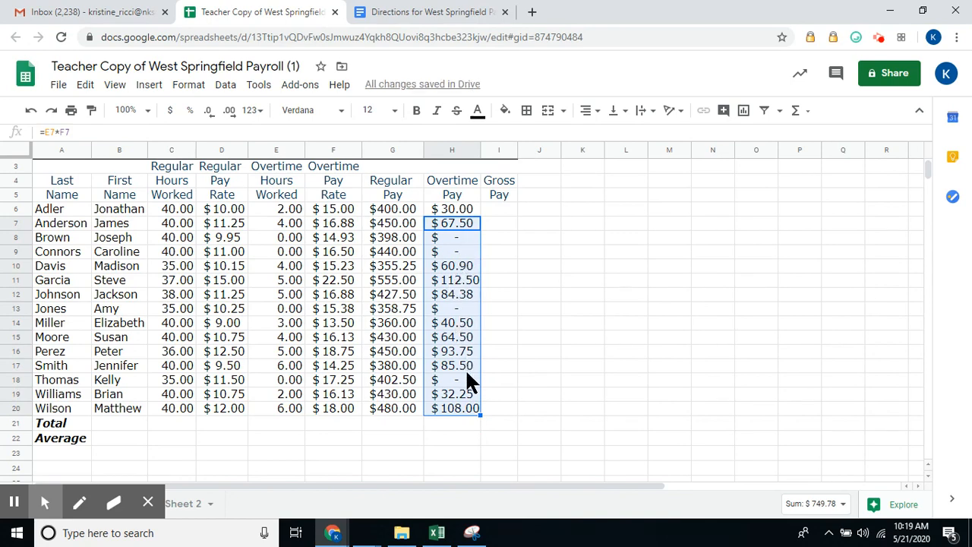
Inspect the overtime pay formulas in H8, H9 and H13 for employees with zero overtime hours.
click(453, 238)
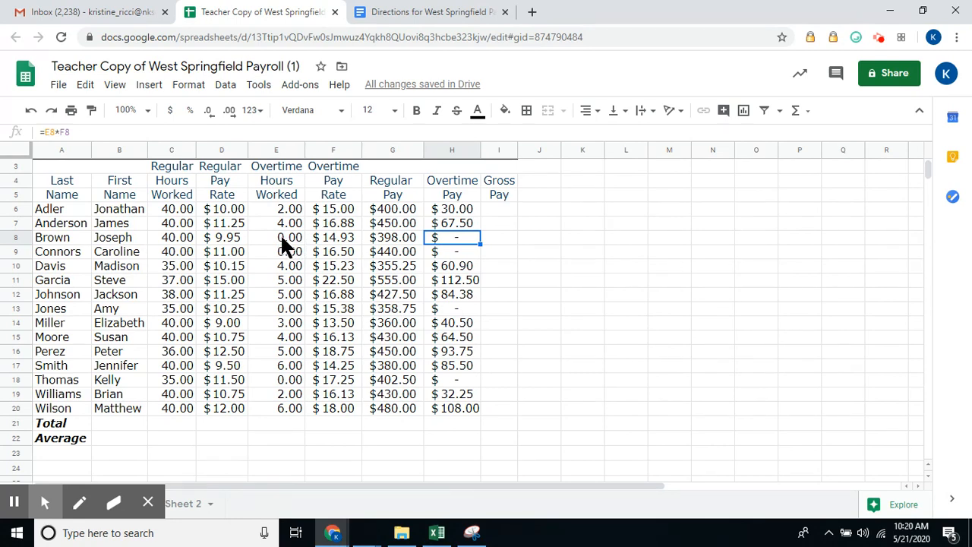
click(454, 256)
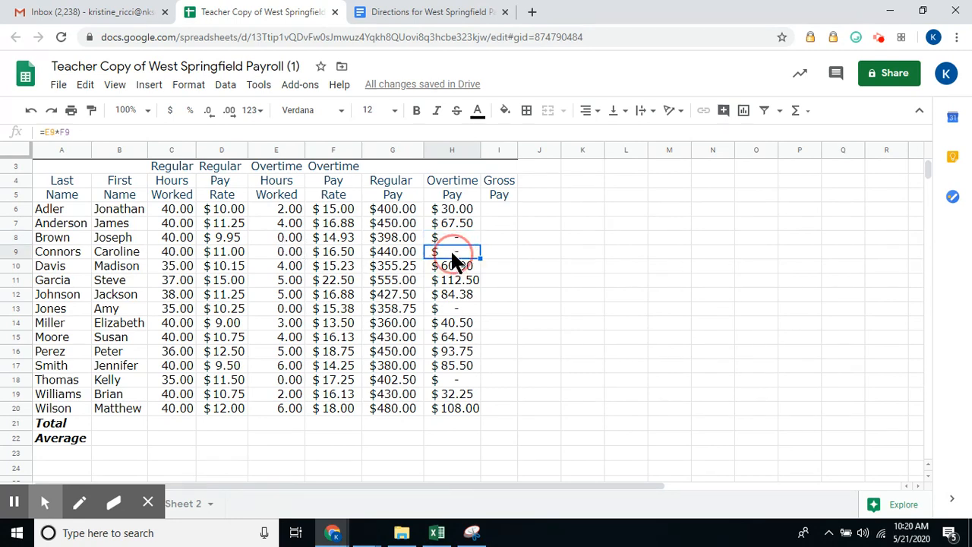
click(461, 309)
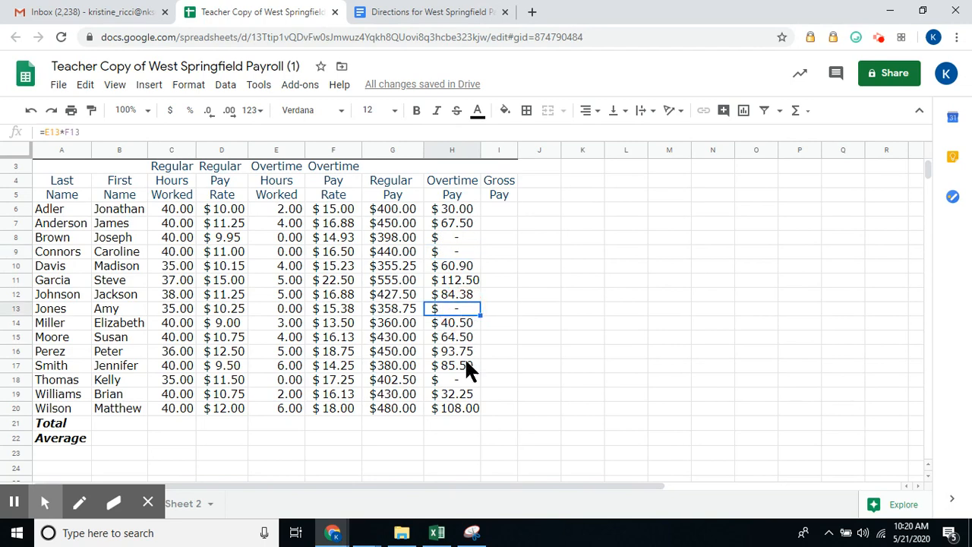
Review the overtime pay formula in H18 and, with I6 selected, check the gross pay hint in the directions document.
click(460, 379)
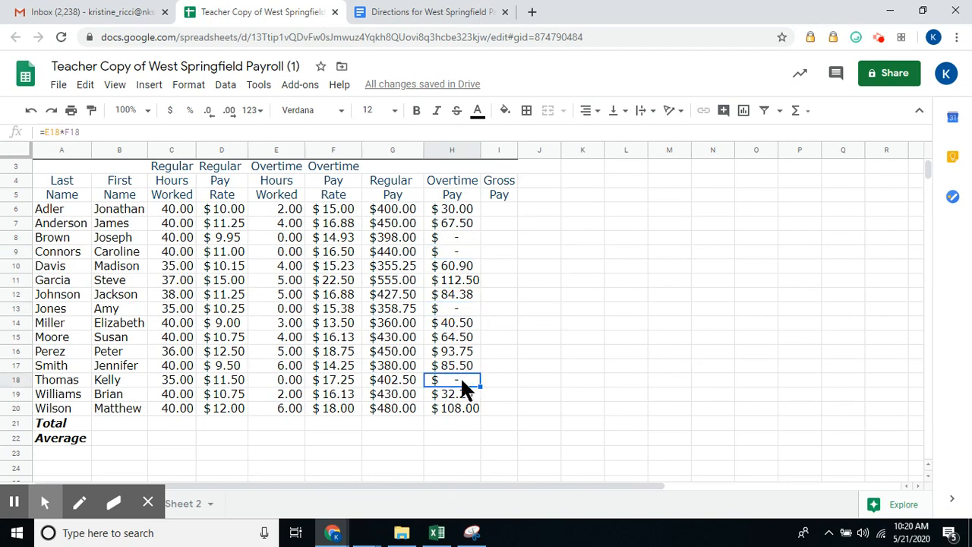
click(504, 211)
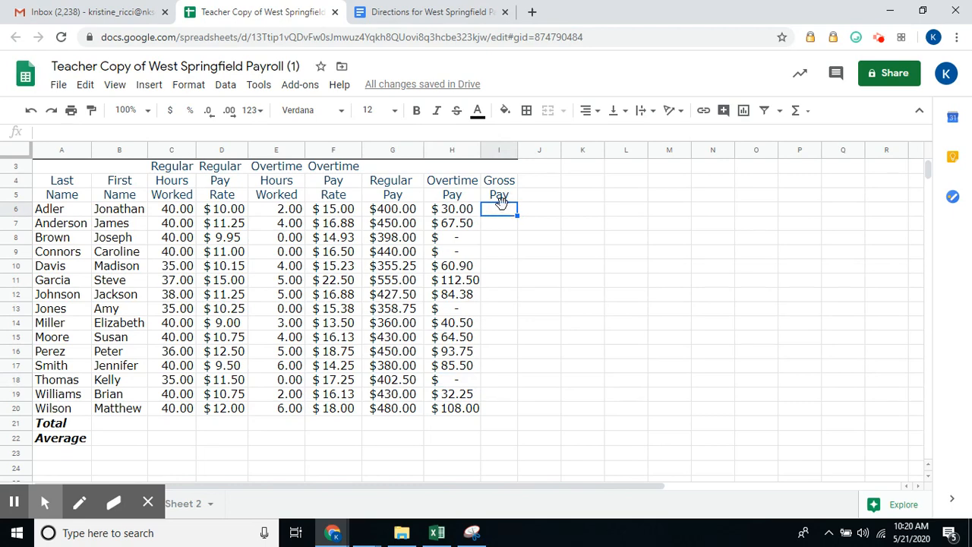
click(431, 12)
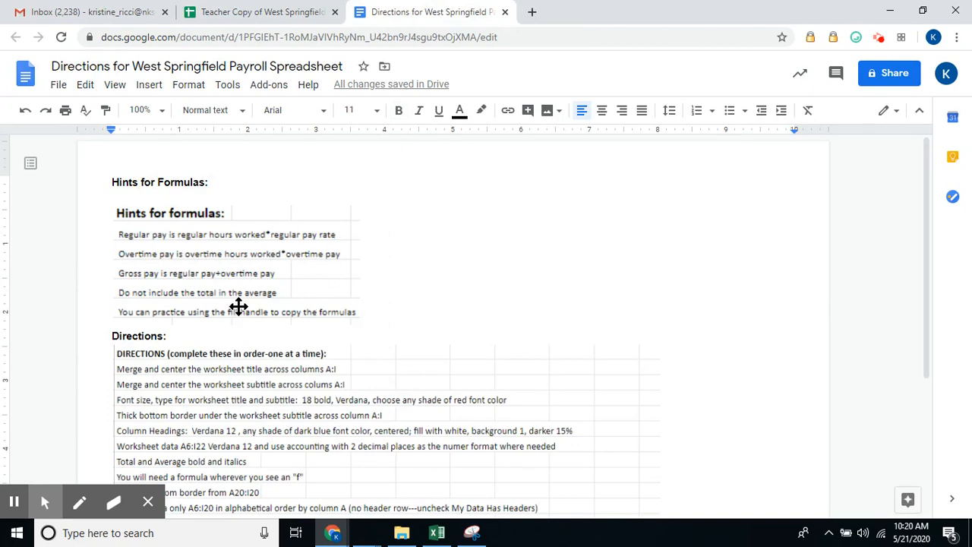
click(245, 13)
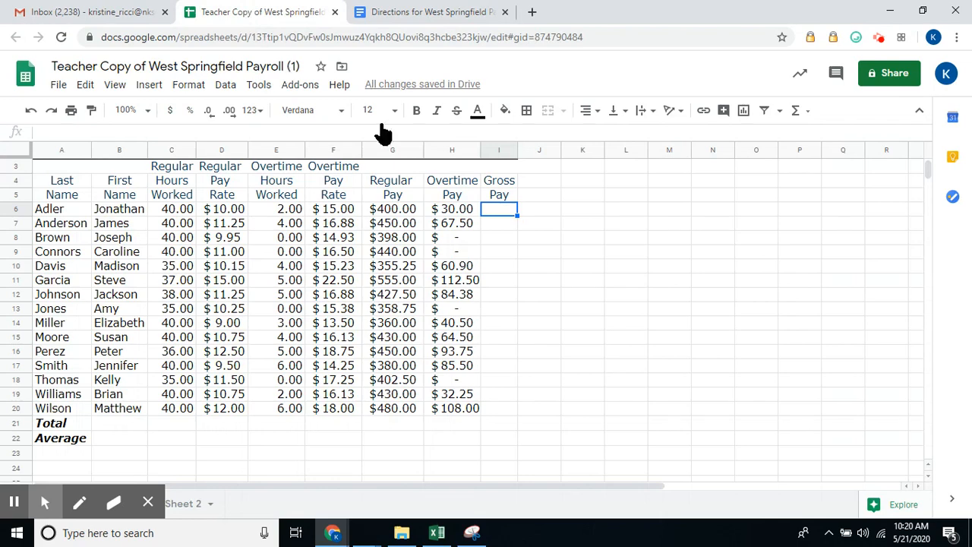
Enter the formula =G6+H6 in I6 to calculate the first employee's gross pay.
text(=)
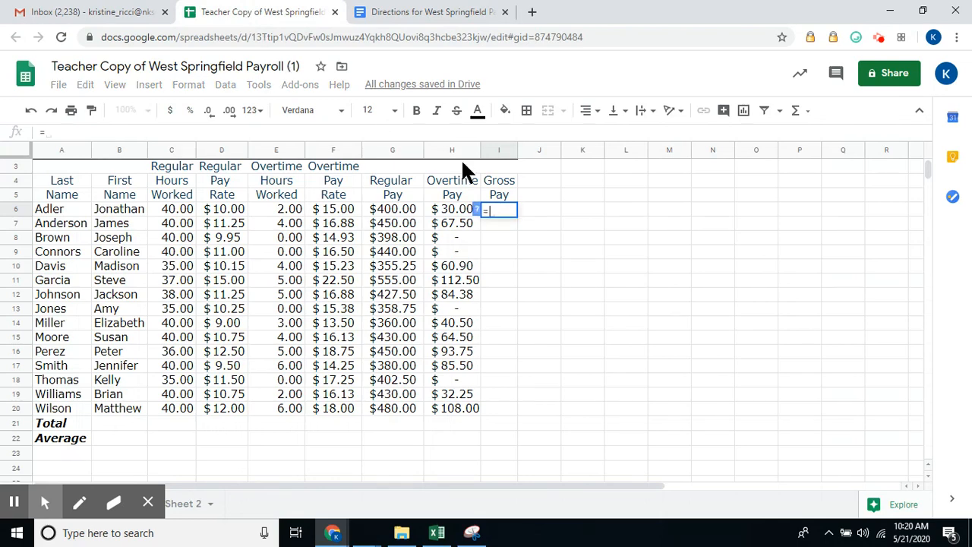
click(402, 213)
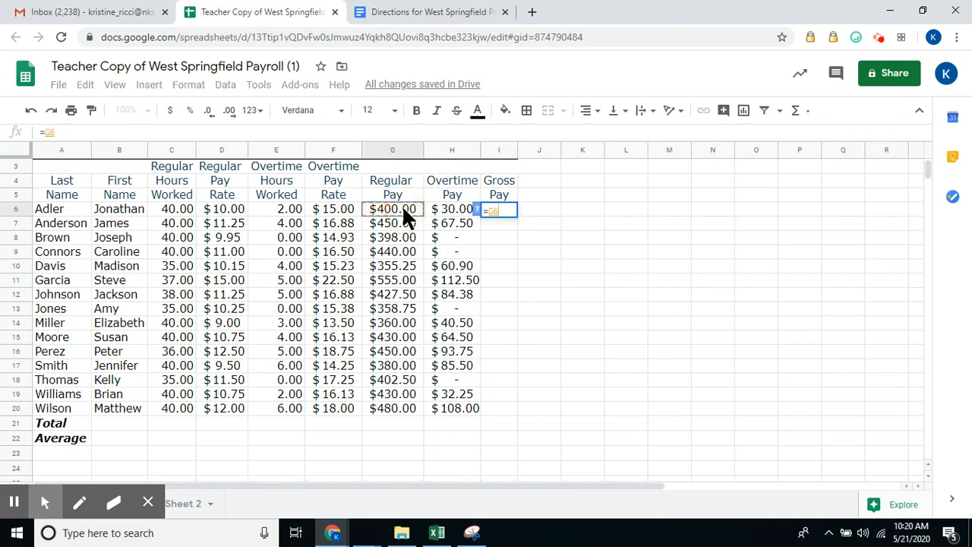
text(+)
click(453, 208)
key(Return)
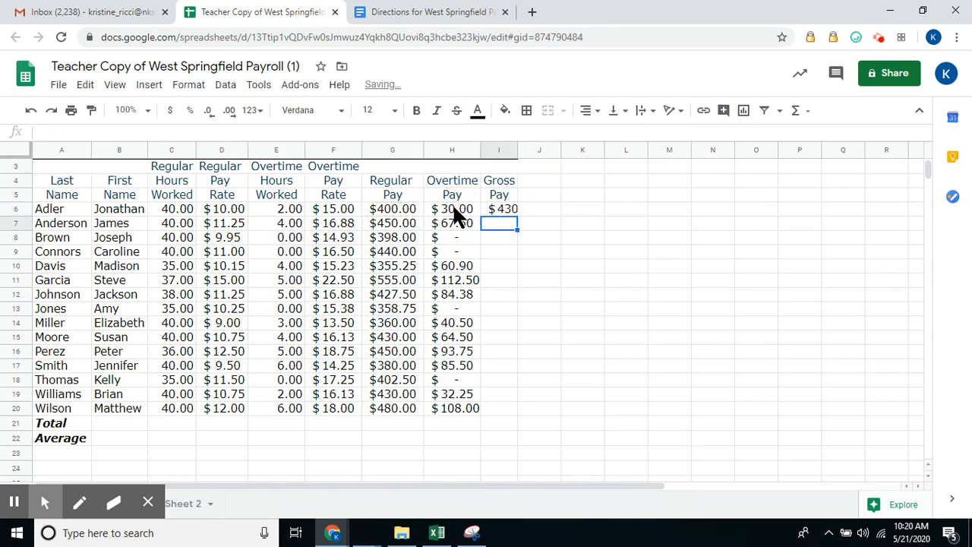
Review the gross pay formula in I6 and auto-fit the width of column I to its contents.
click(507, 209)
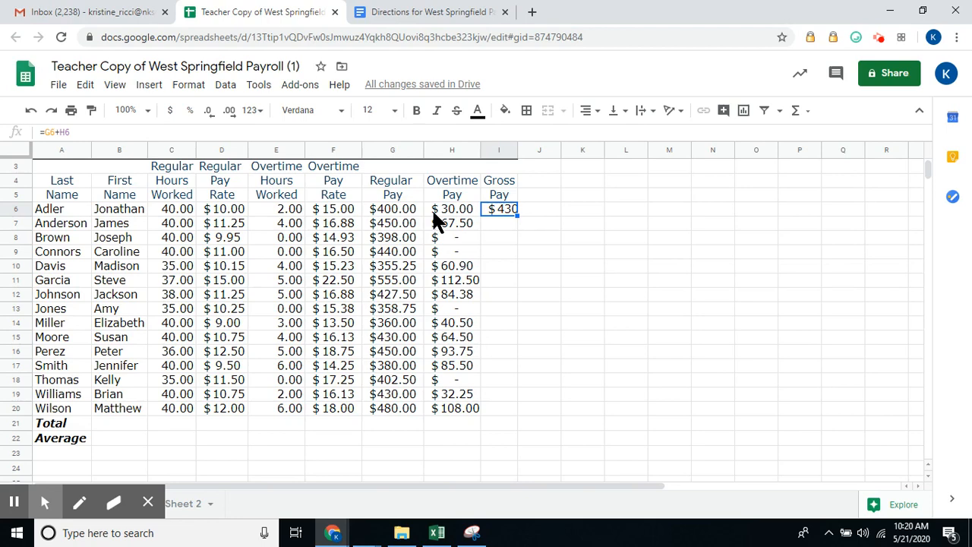
click(516, 234)
click(498, 205)
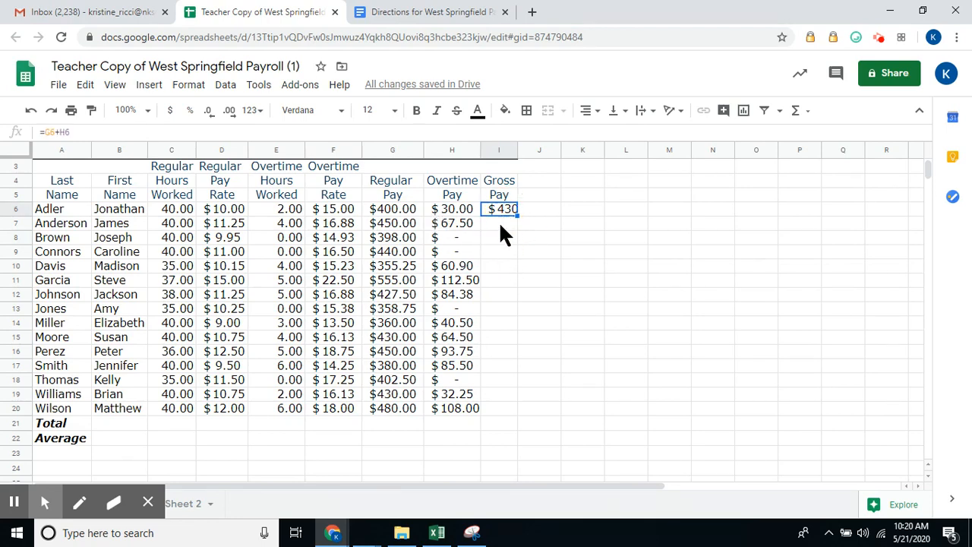
double_click(517, 149)
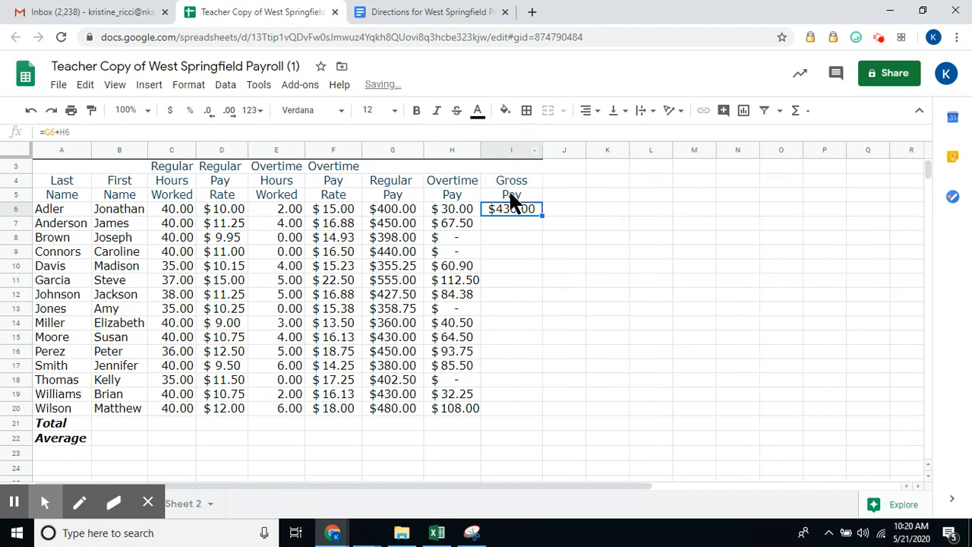
Enter the formula =G7+H7 in I7 to calculate the second employee's gross pay.
click(507, 223)
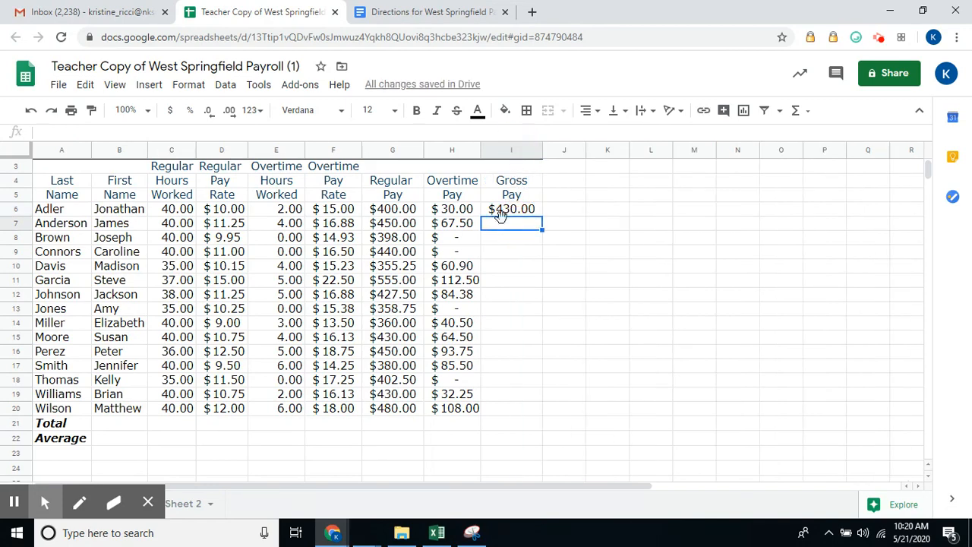
text(=)
click(374, 227)
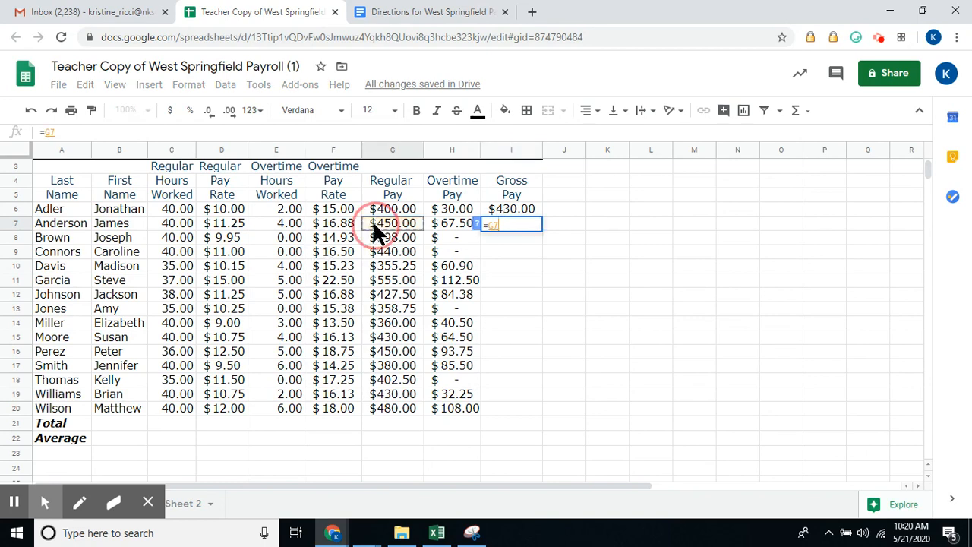
text(+)
click(446, 222)
key(Return)
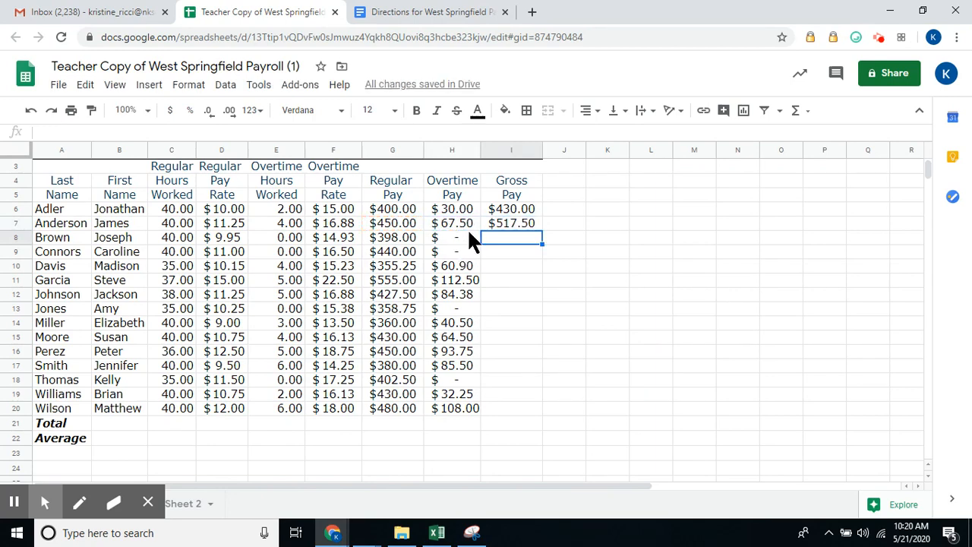
Enter the formula =G8+H8 in I8 to calculate the third employee's gross pay.
text(=)
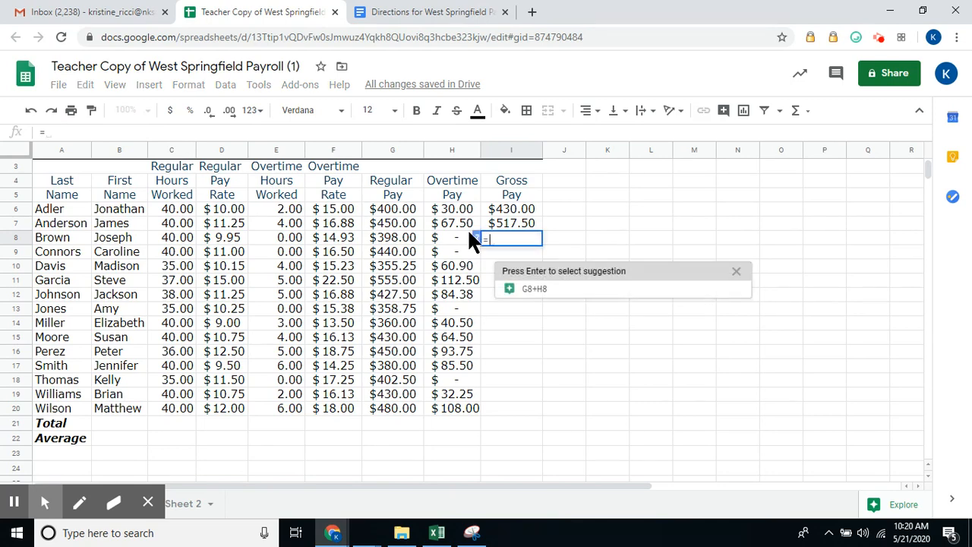
click(391, 237)
text(+)
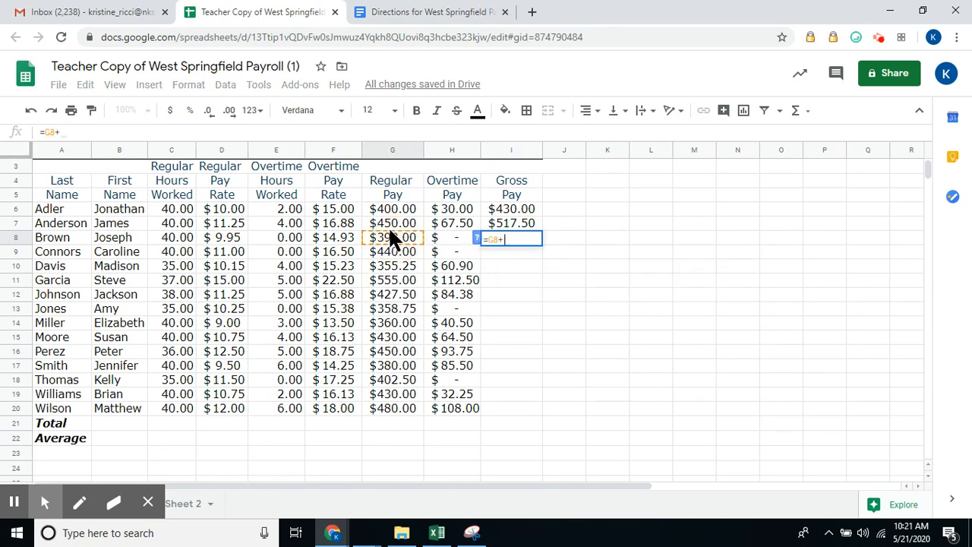
click(443, 226)
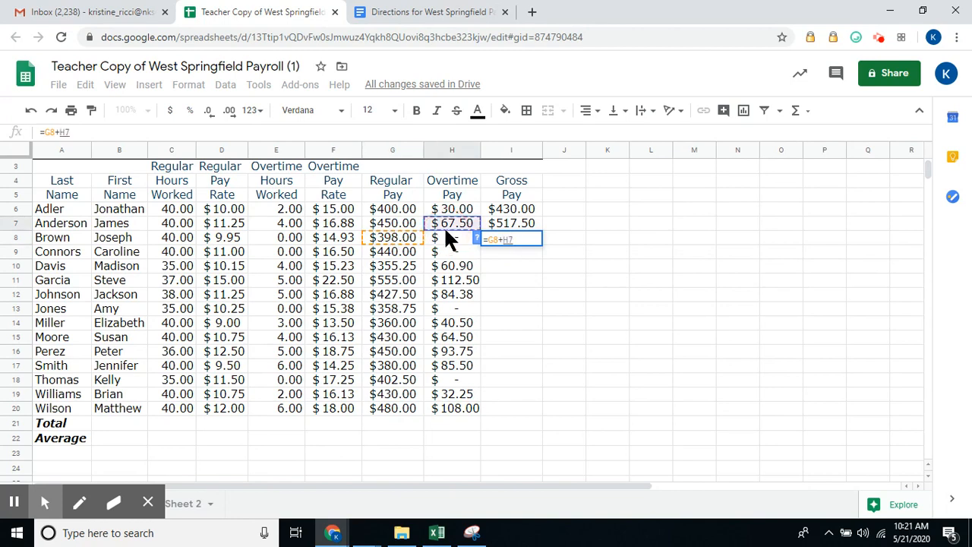
click(446, 234)
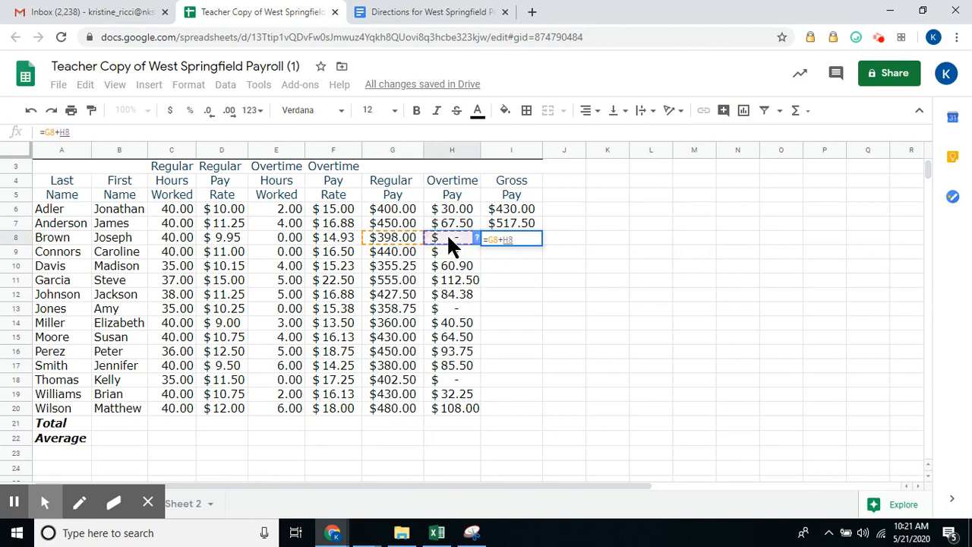
key(Return)
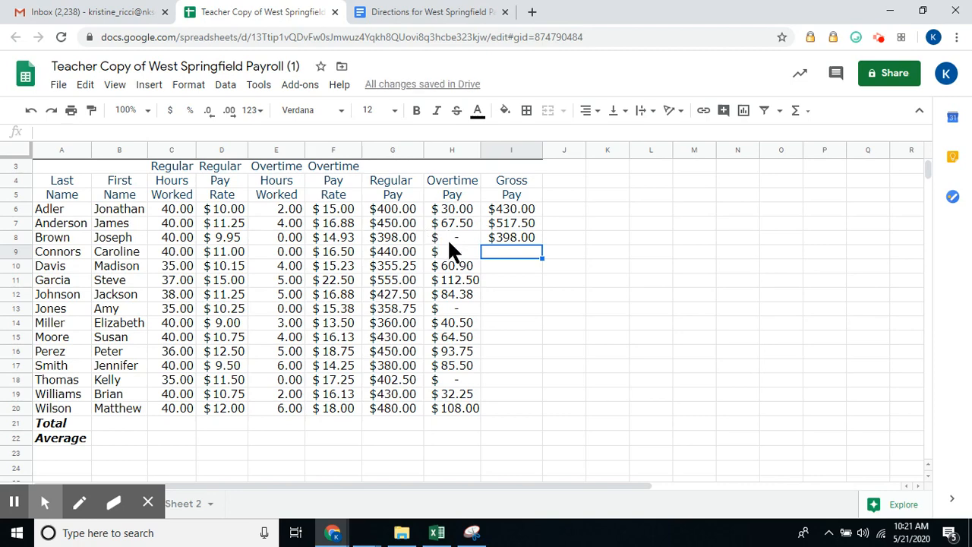
Compare the gross pay formulas in I6, I7 and I8 to see how the row references change.
click(504, 236)
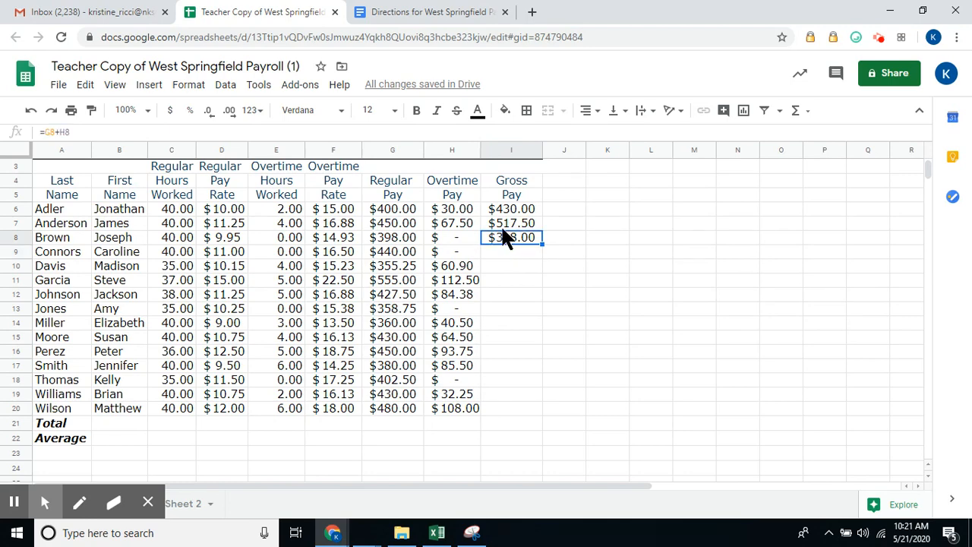
click(504, 209)
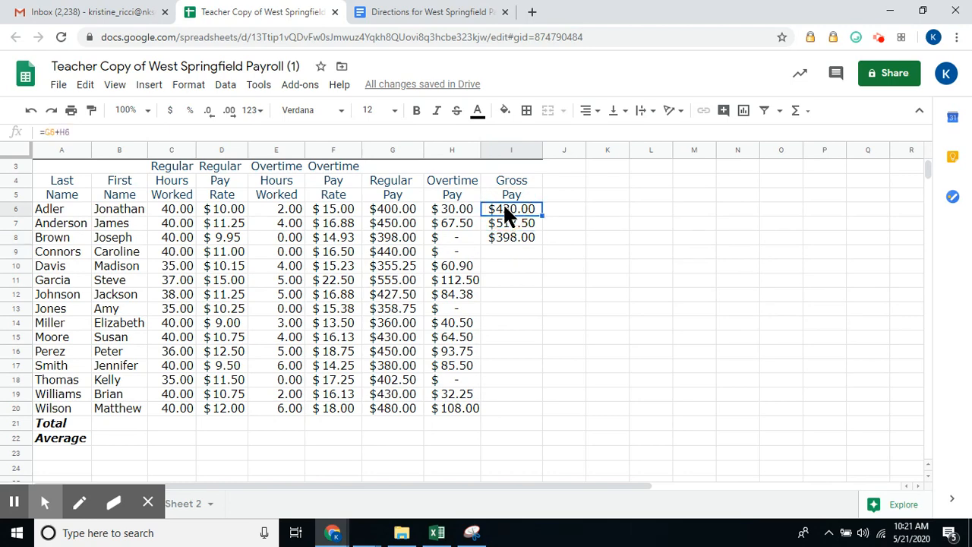
click(499, 220)
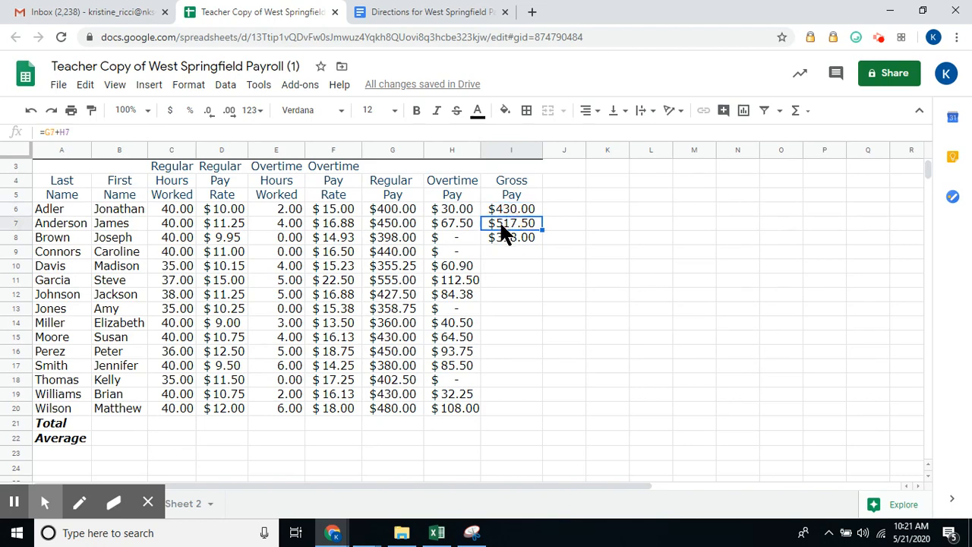
click(499, 238)
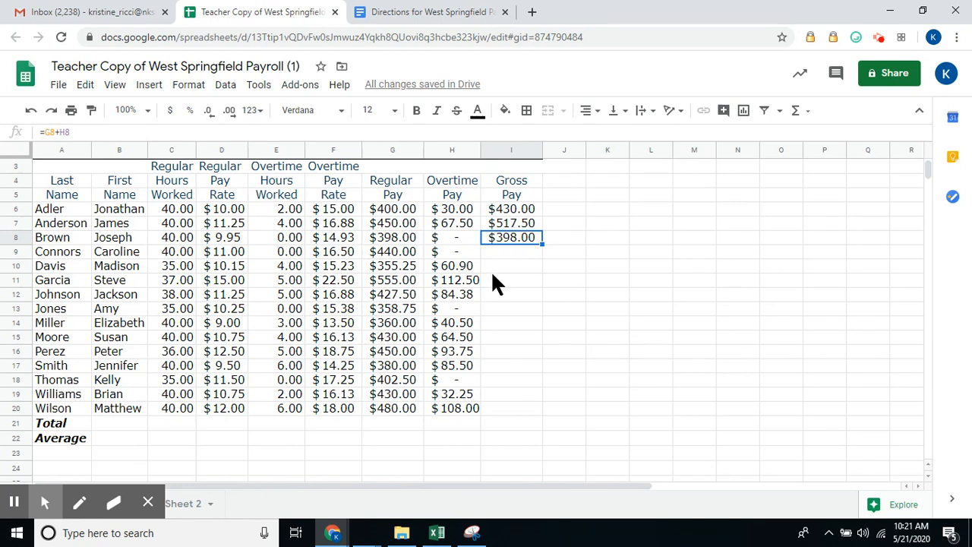
click(504, 285)
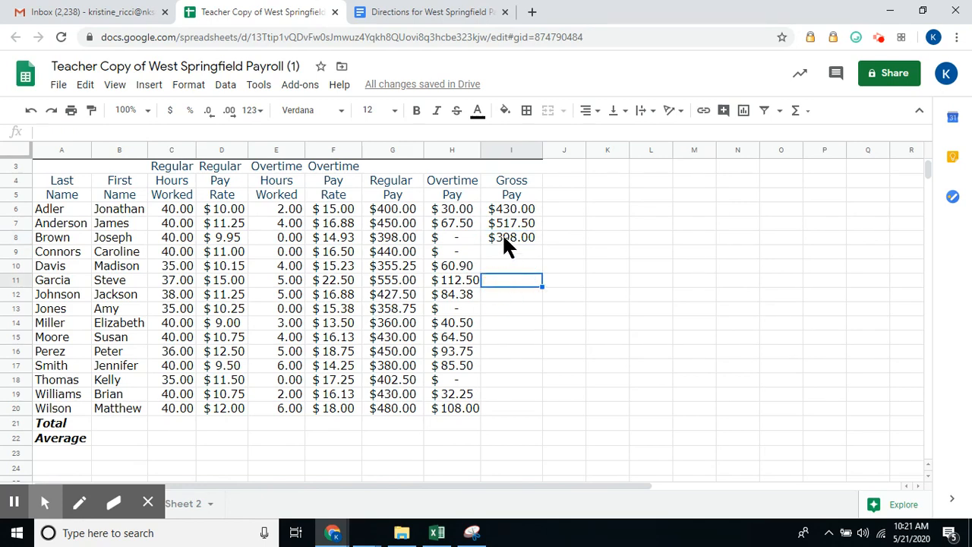
Open the formulas in I8, I7 and I6 in turn to examine their highlighted cell references, leaving them unedited.
click(503, 237)
double_click(503, 238)
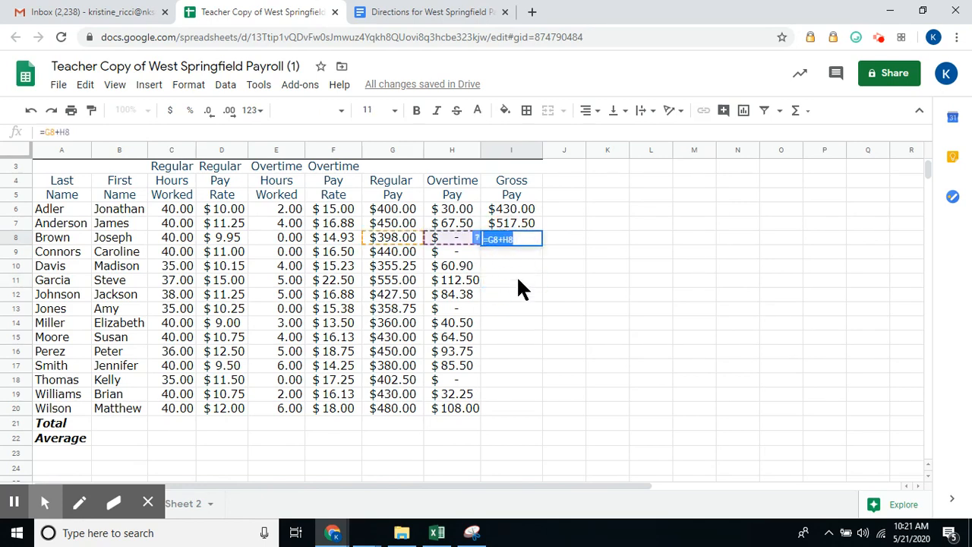
click(524, 221)
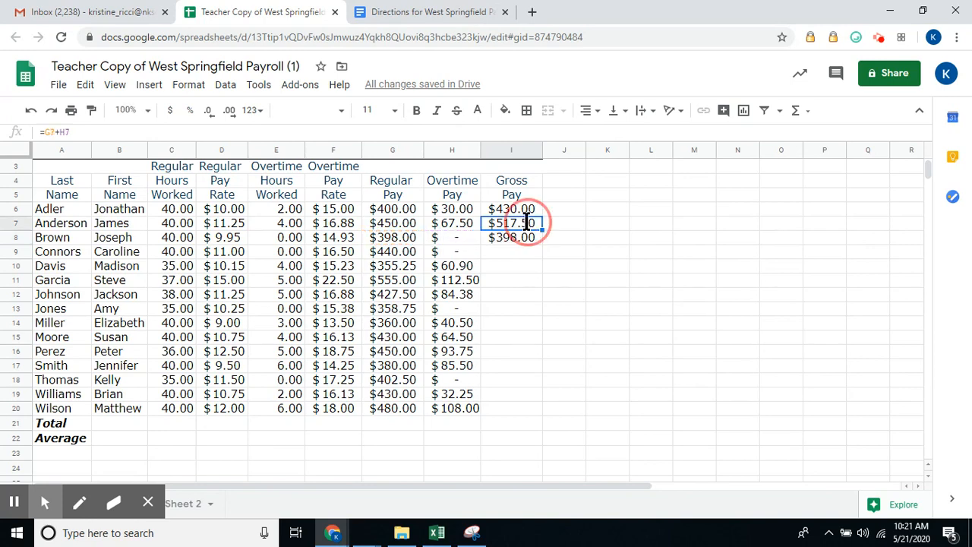
double_click(525, 220)
click(516, 205)
double_click(515, 205)
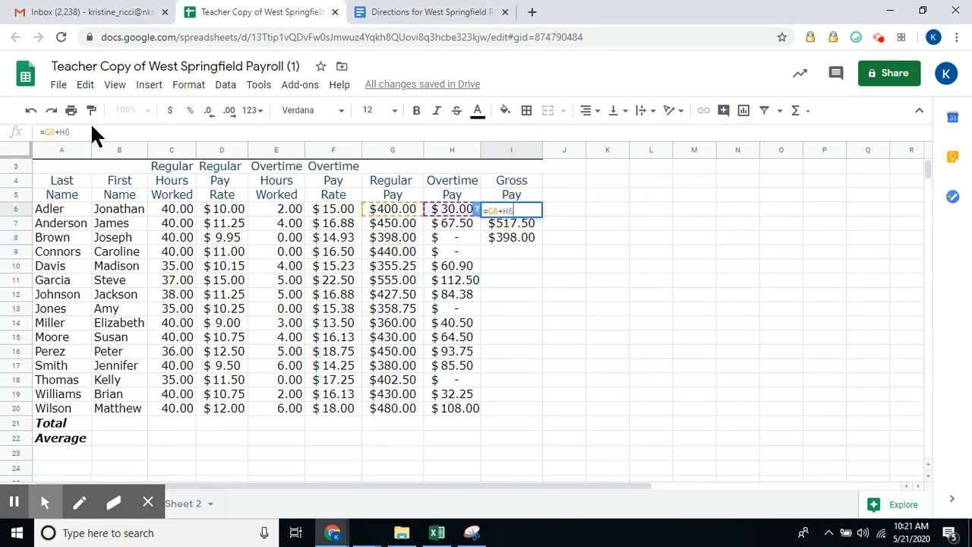
click(518, 267)
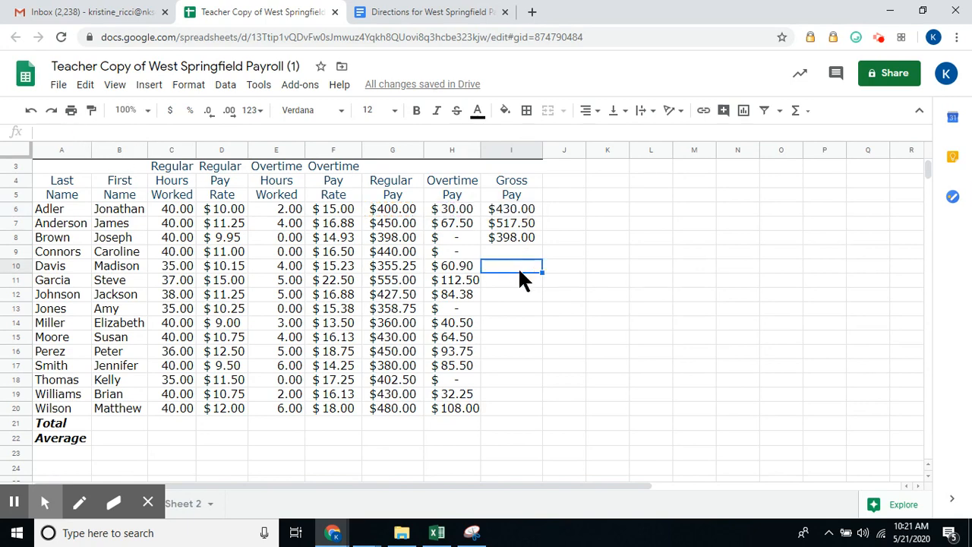
Recheck the gross pay formulas in I6 and I7, and fill the I8 formula down through I20.
click(513, 211)
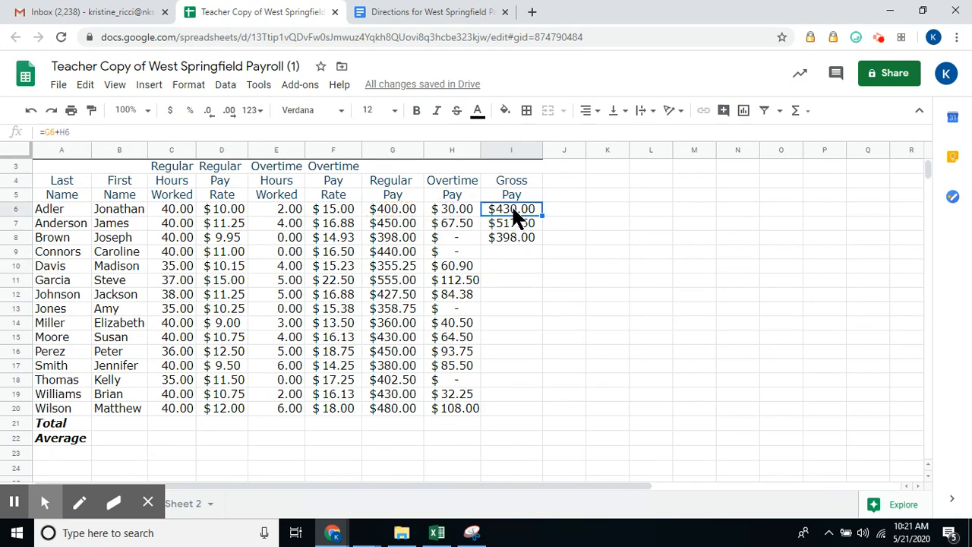
click(510, 224)
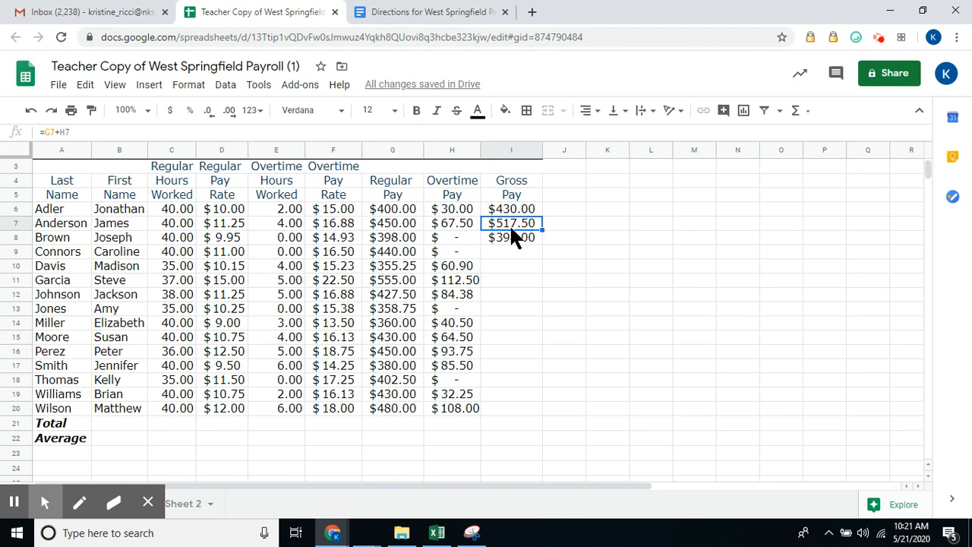
click(512, 241)
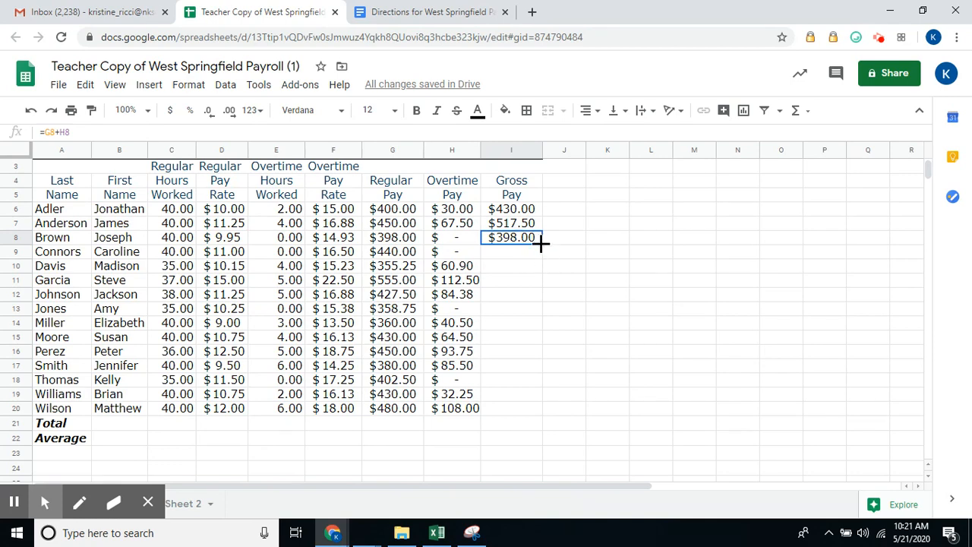
drag(540, 241, 535, 408)
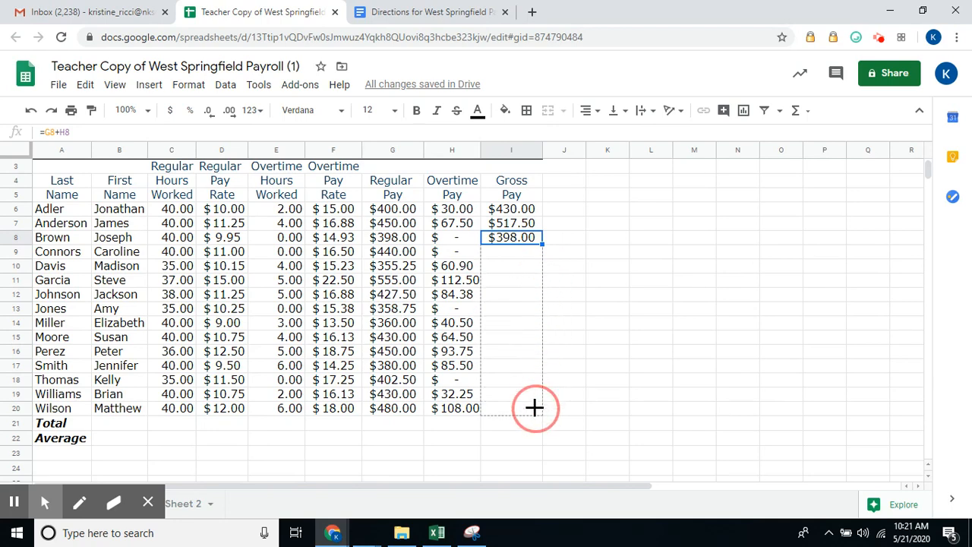
drag(535, 409, 537, 410)
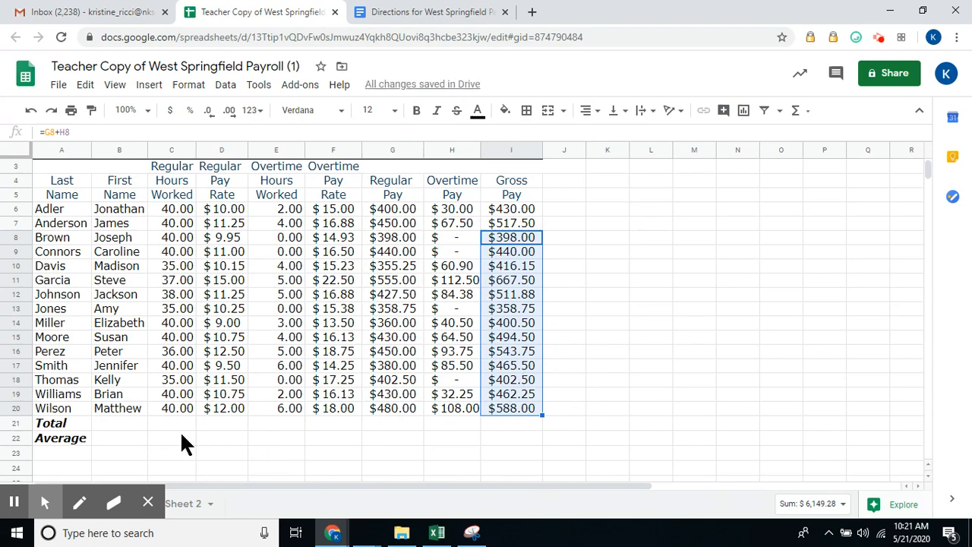
Total the regular hours worked in C21 with the formula =SUM(C6:C20).
scroll(182, 297, up, 1)
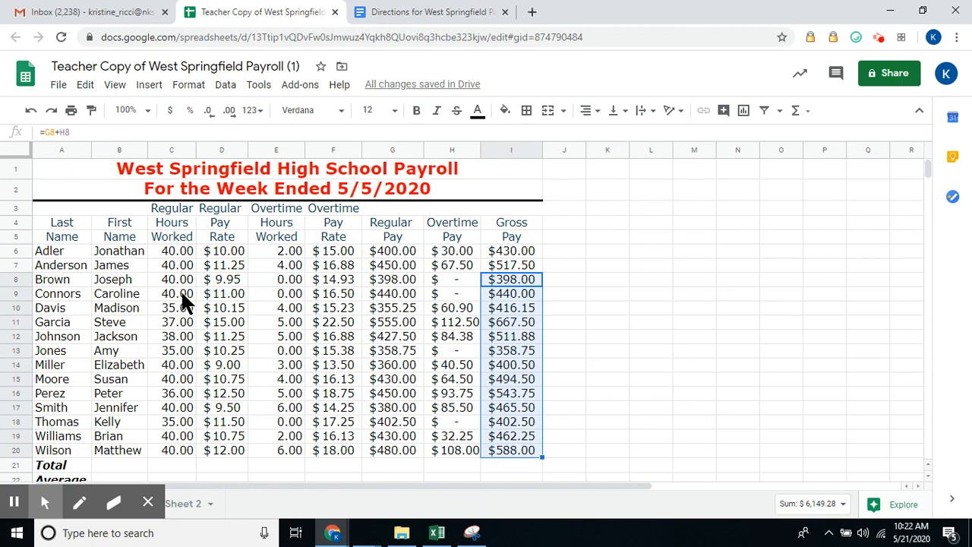
scroll(280, 367, down, 1)
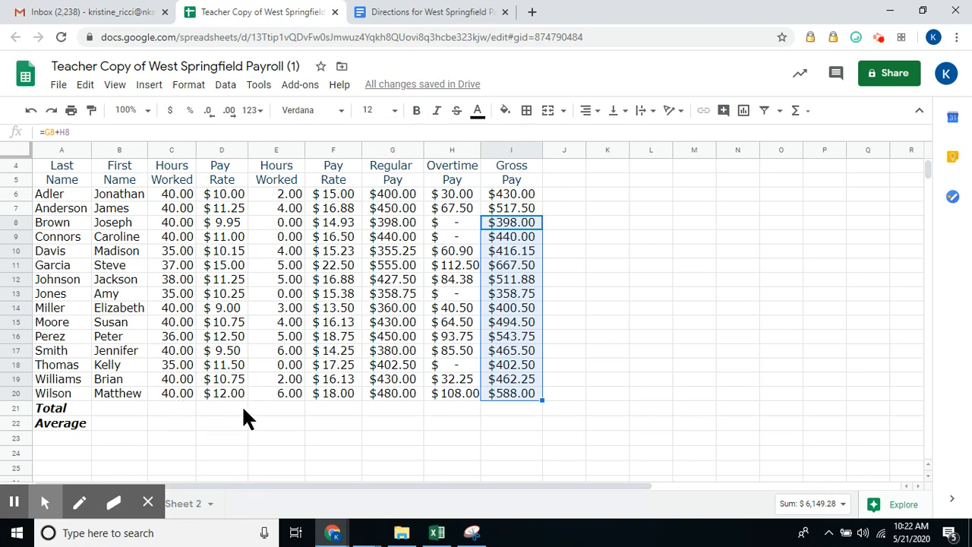
click(173, 417)
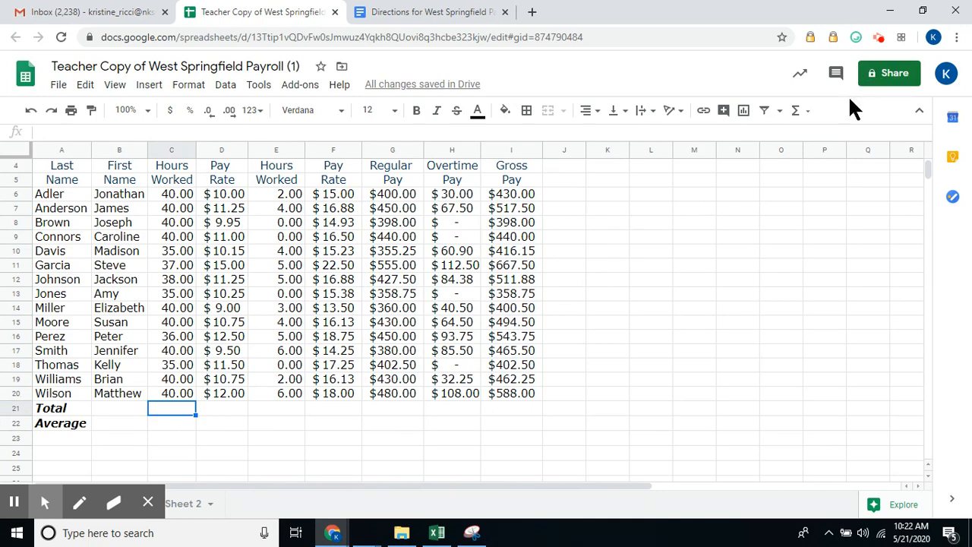
click(799, 115)
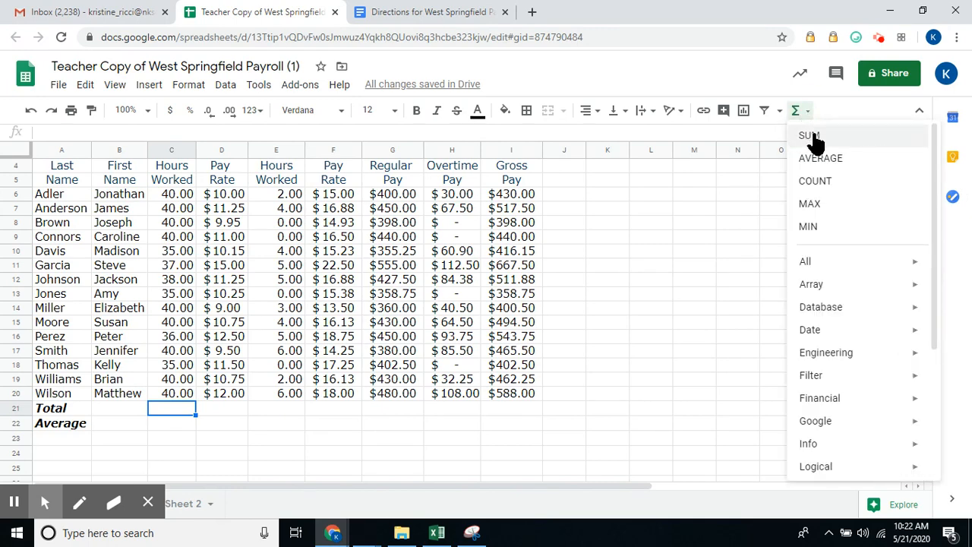
click(810, 137)
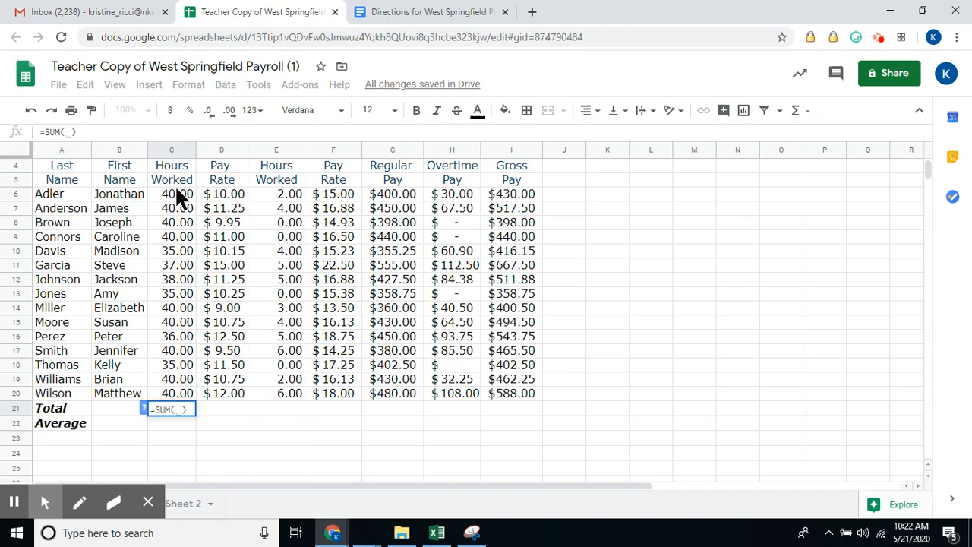
drag(179, 194, 186, 386)
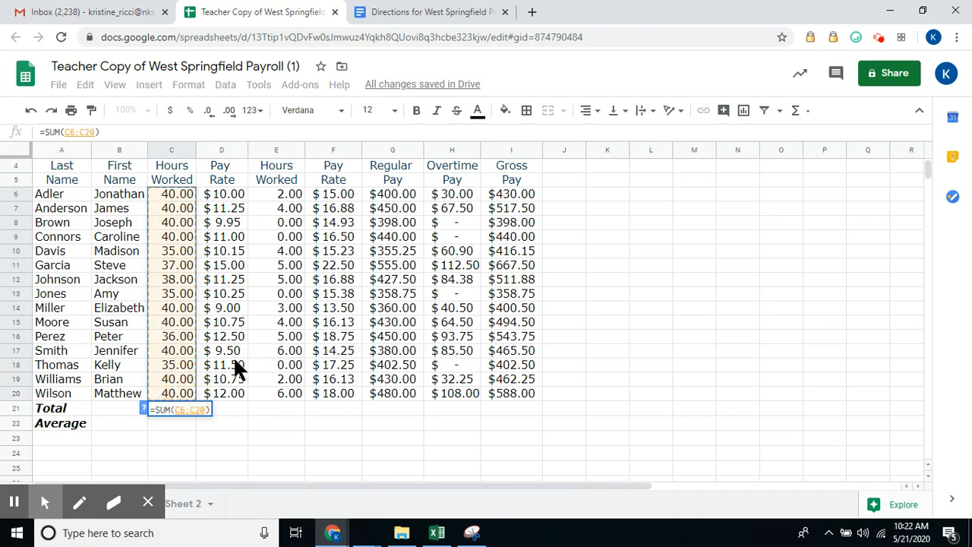
key(Return)
Total the regular pay rates in D21 with the formula =SUM(D6:D20).
click(227, 410)
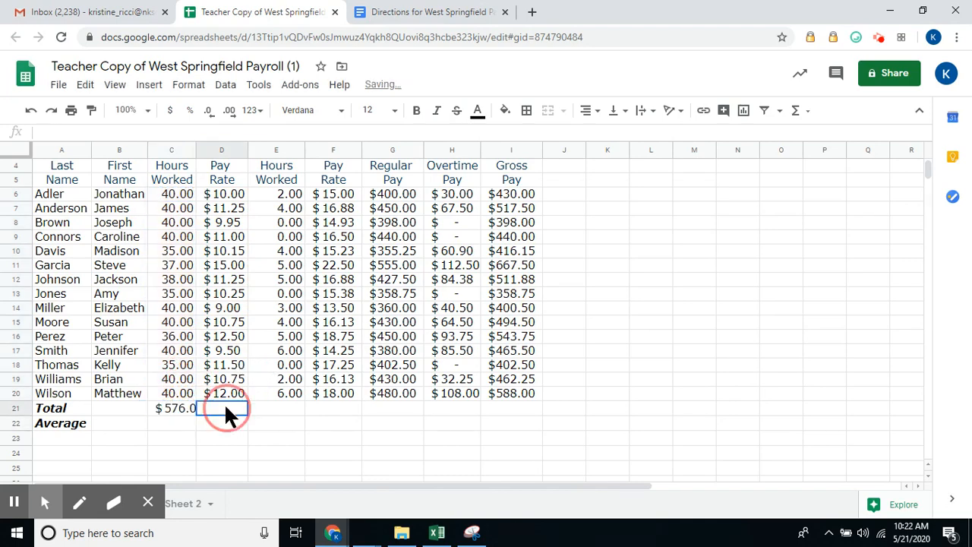
click(797, 112)
click(807, 139)
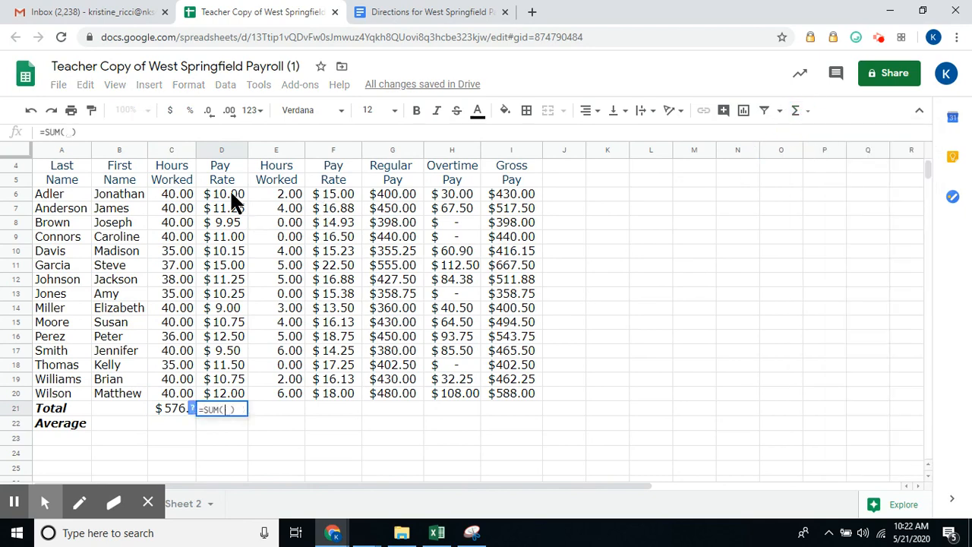
drag(228, 191, 262, 385)
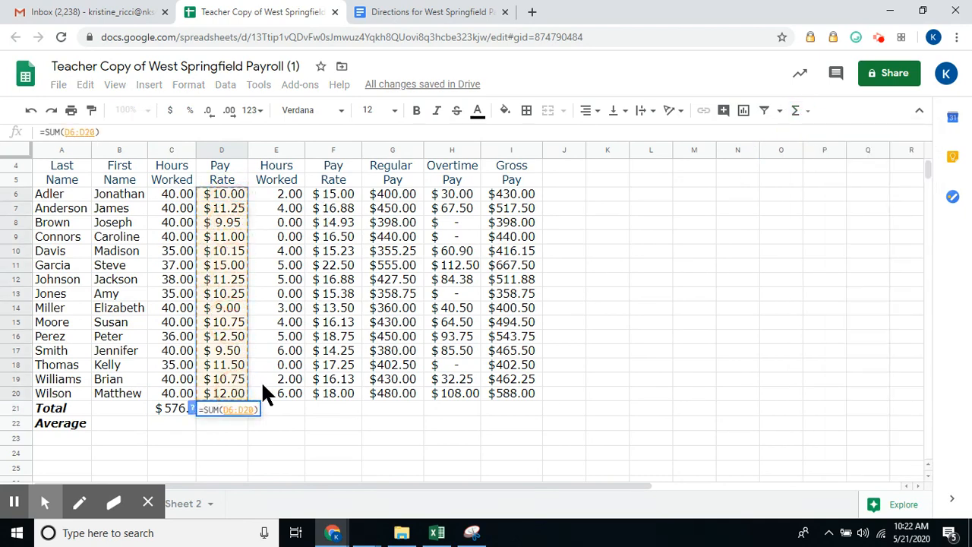
key(Return)
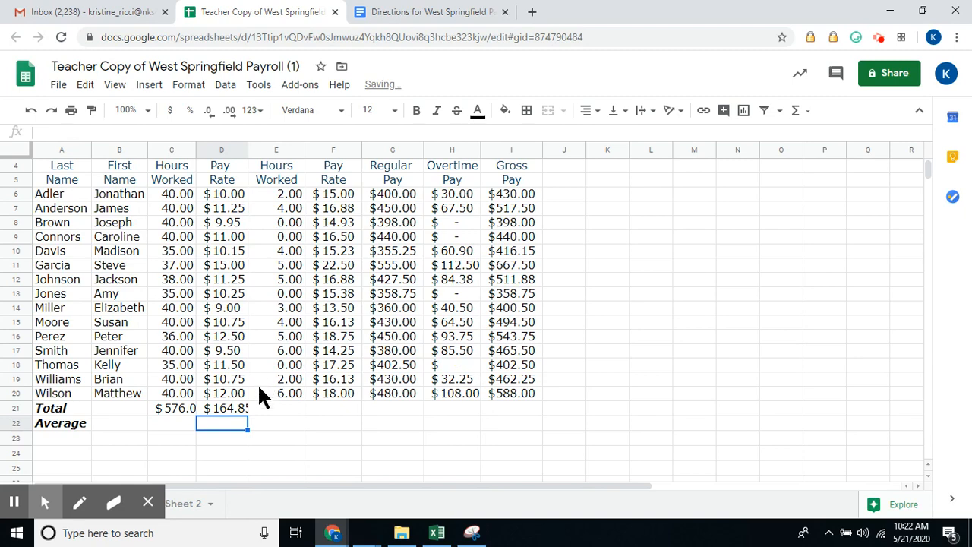
Compare the total formulas in C21 and D21, and fill the D21 formula across through I21.
click(165, 404)
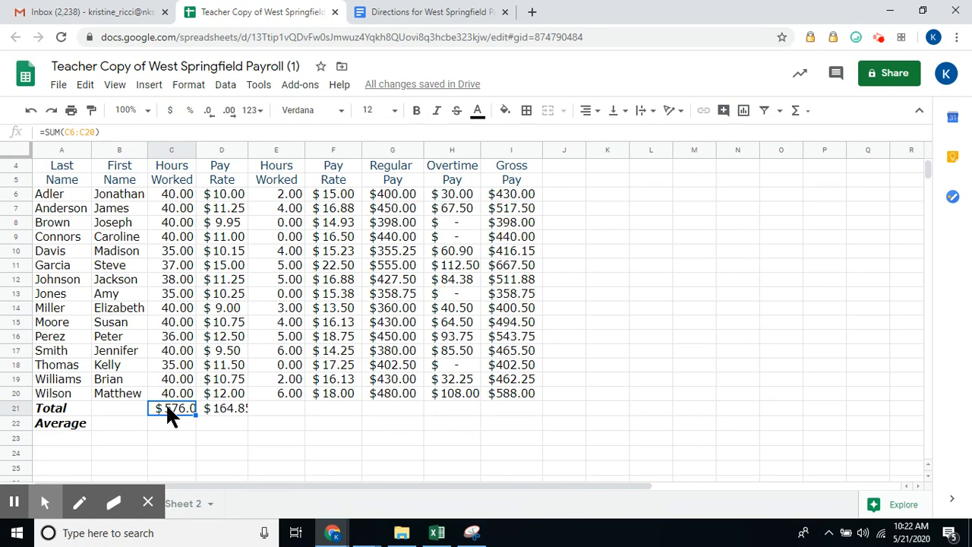
click(211, 407)
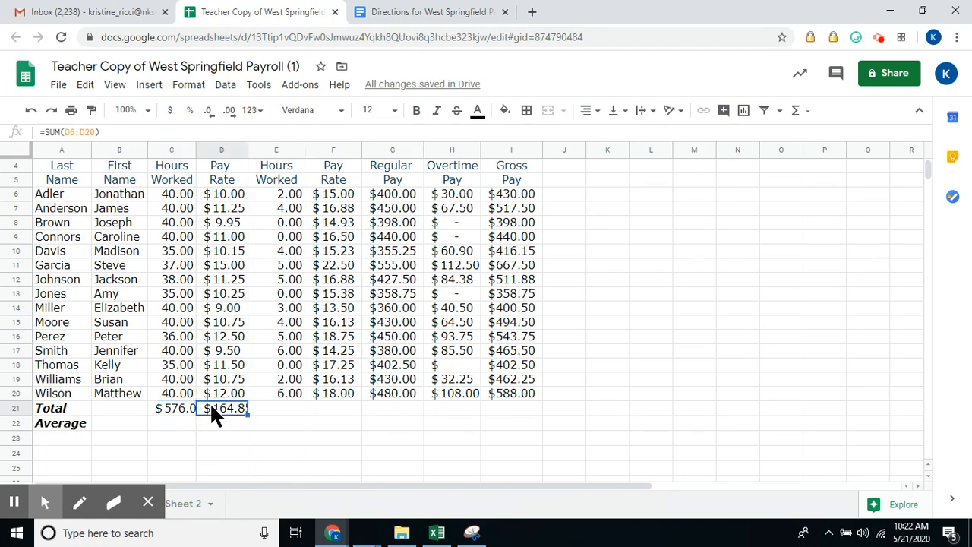
click(242, 434)
click(234, 408)
drag(249, 412, 490, 408)
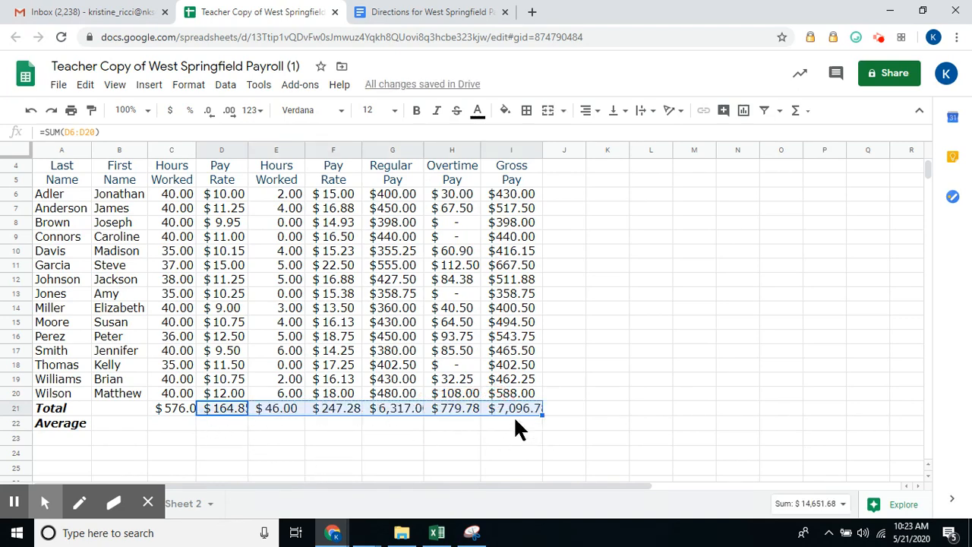
Auto-fit the widths of columns C through I so the totals in row 21 fit.
drag(193, 146, 392, 150)
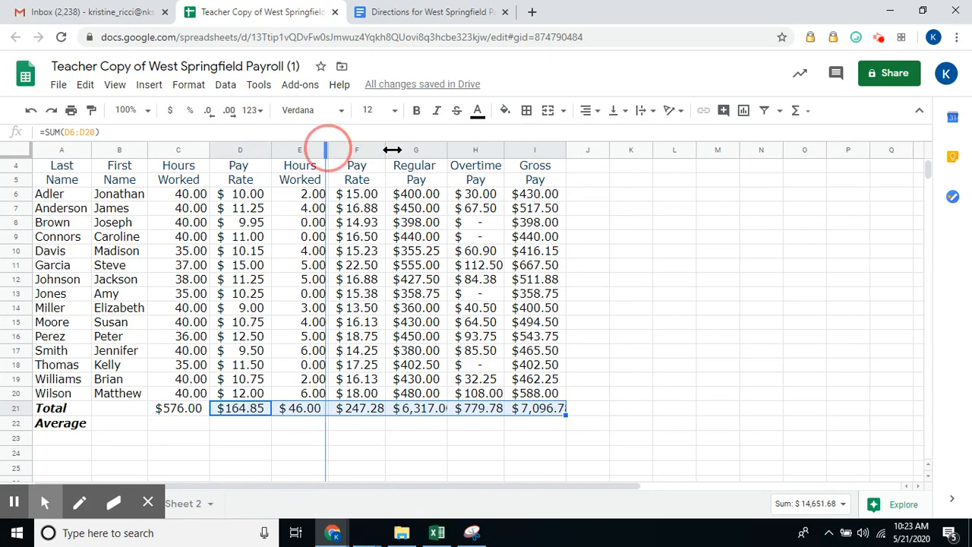
double_click(385, 148)
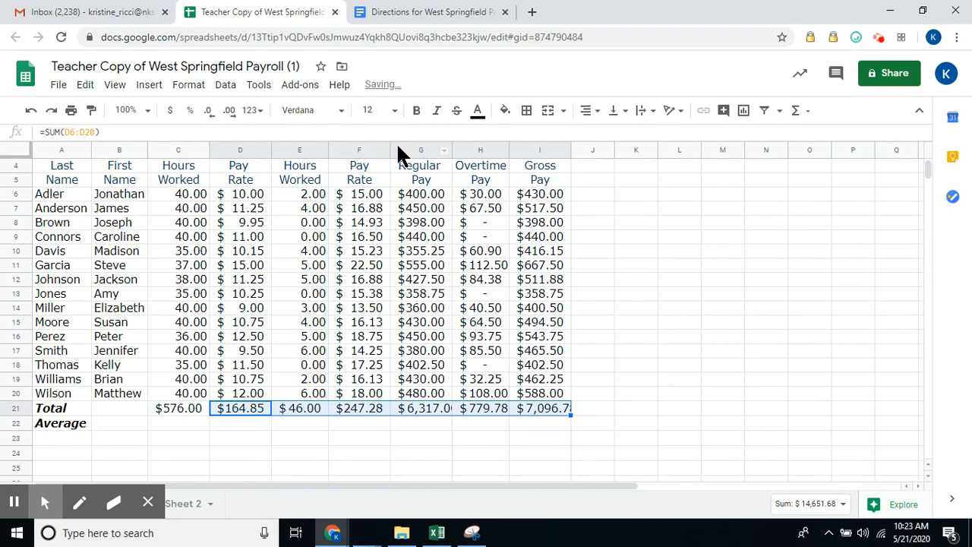
double_click(451, 148)
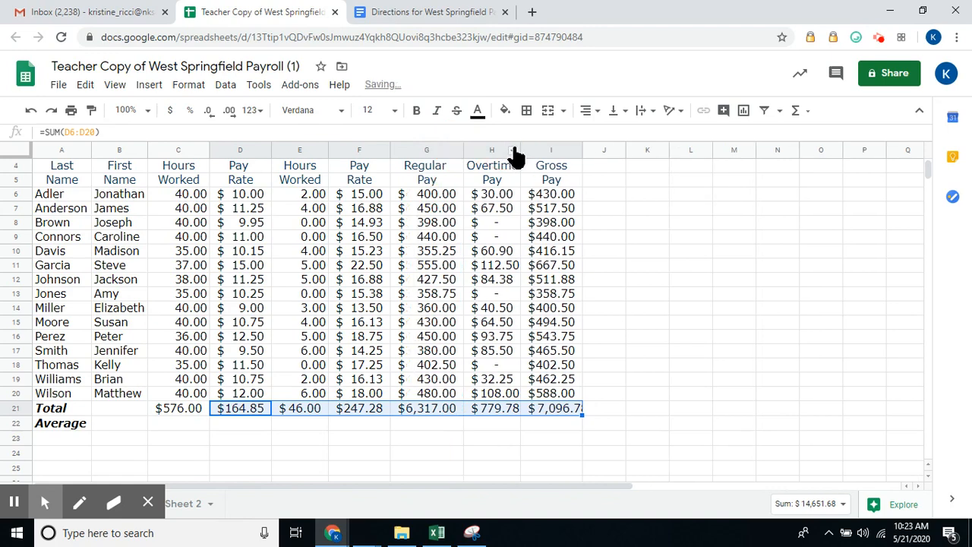
double_click(521, 148)
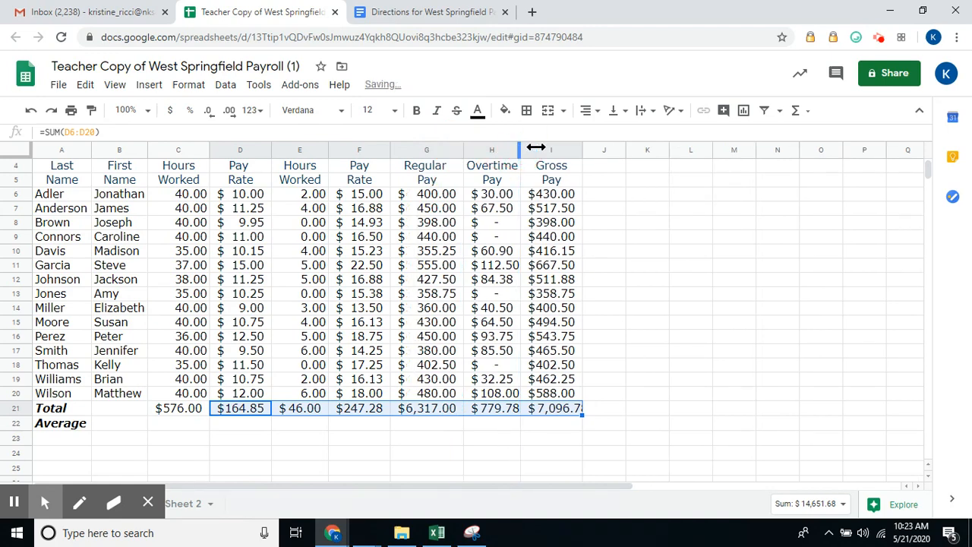
double_click(585, 148)
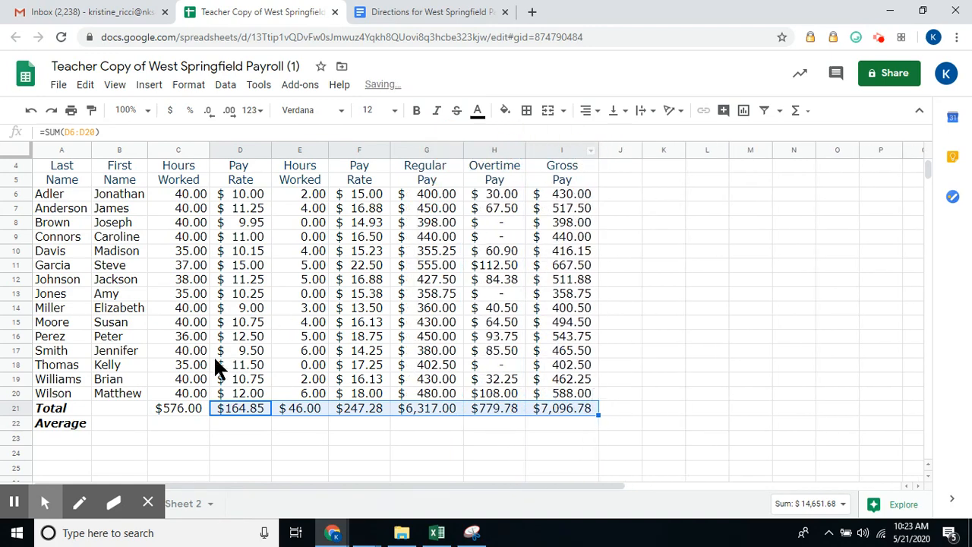
Change the number format of the regular hours total in C21 to Number.
click(189, 423)
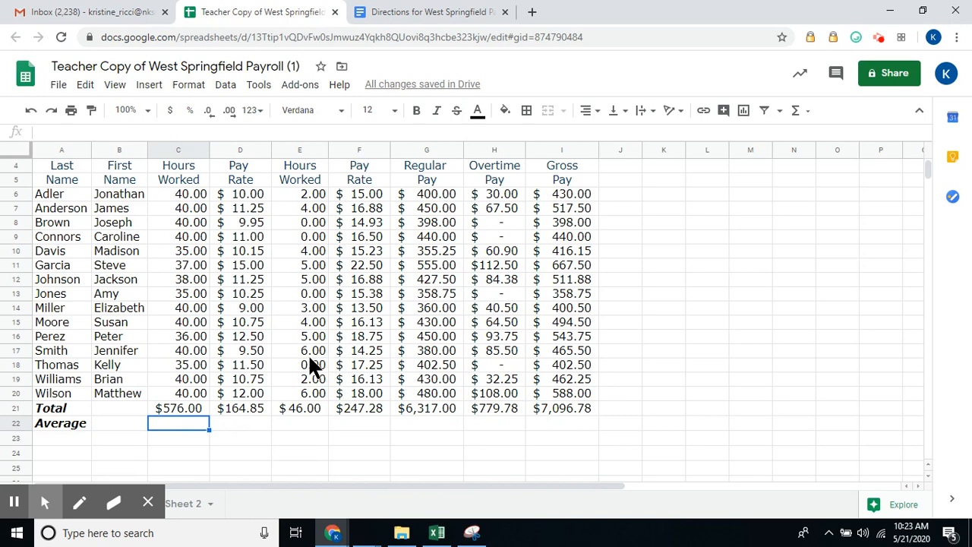
click(187, 411)
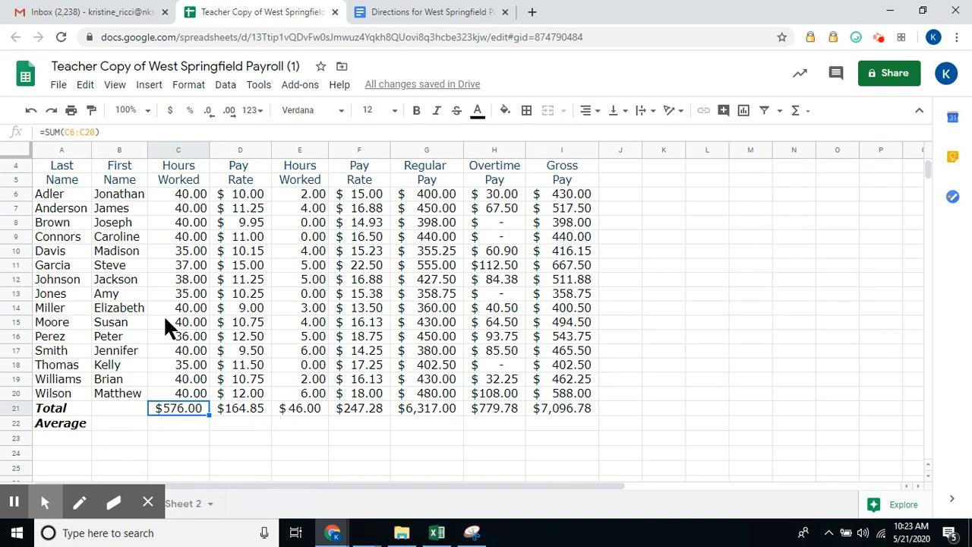
click(187, 85)
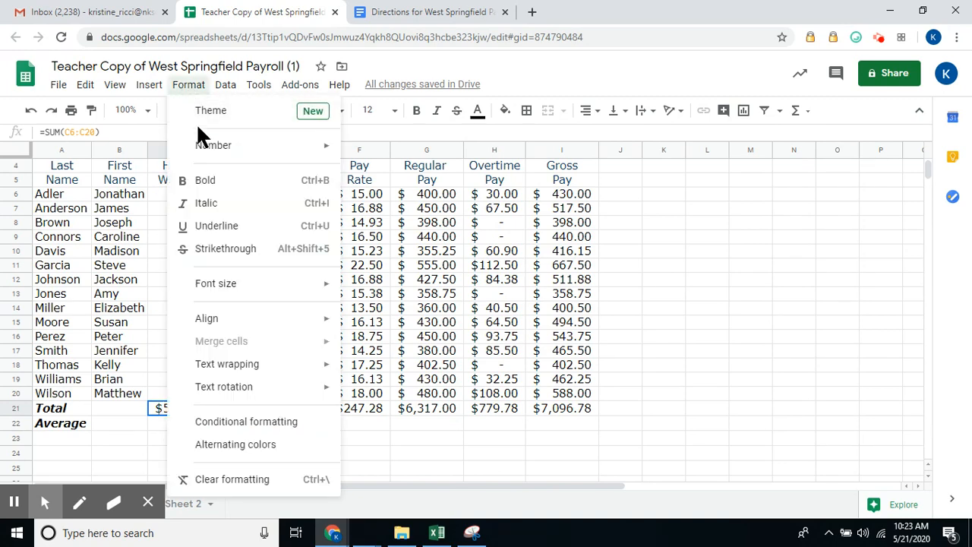
mouse_move(209, 150)
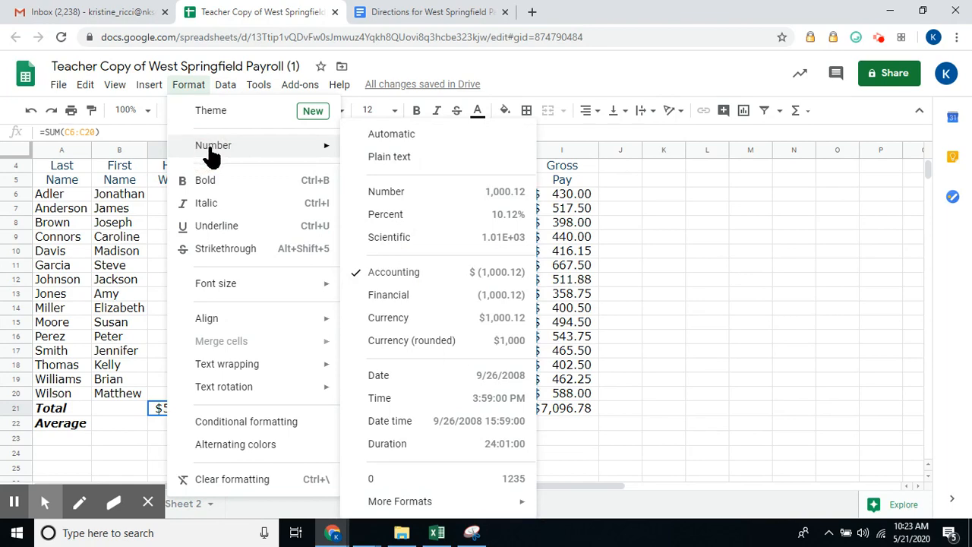
click(492, 199)
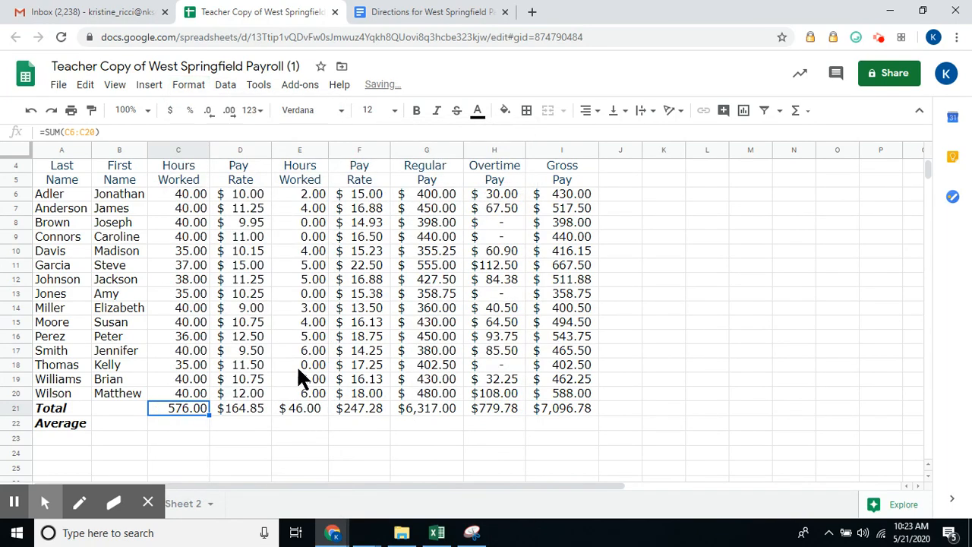
Change the number format of the overtime hours total in E21 to Number.
click(312, 407)
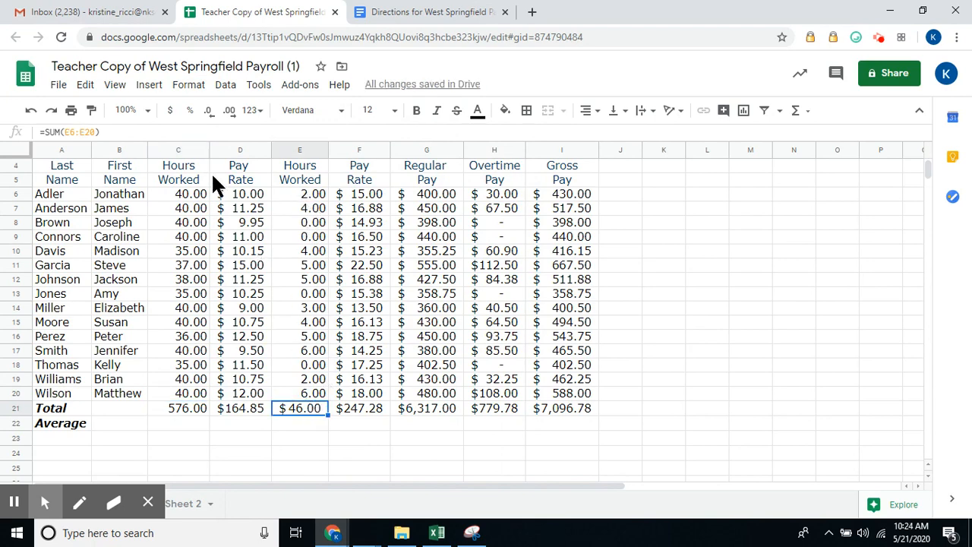
click(185, 85)
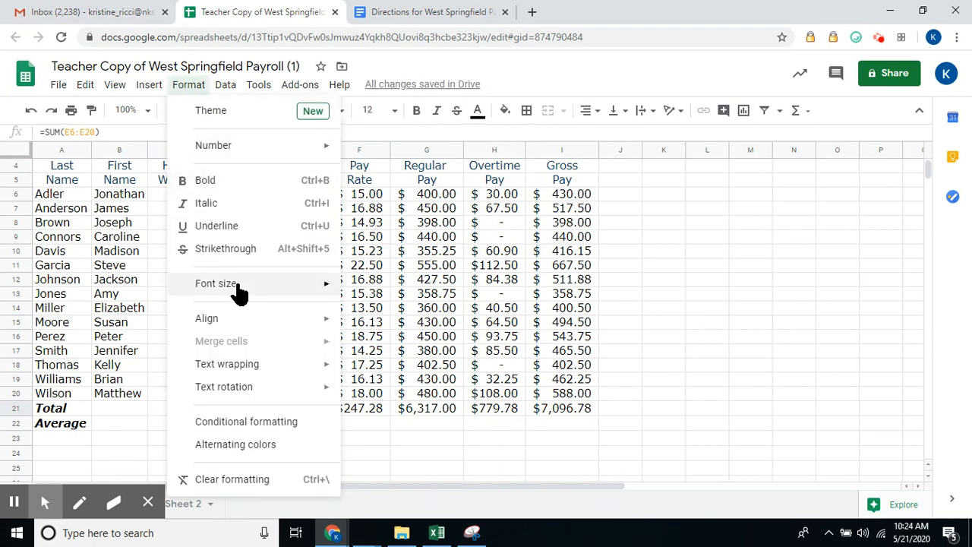
mouse_move(219, 156)
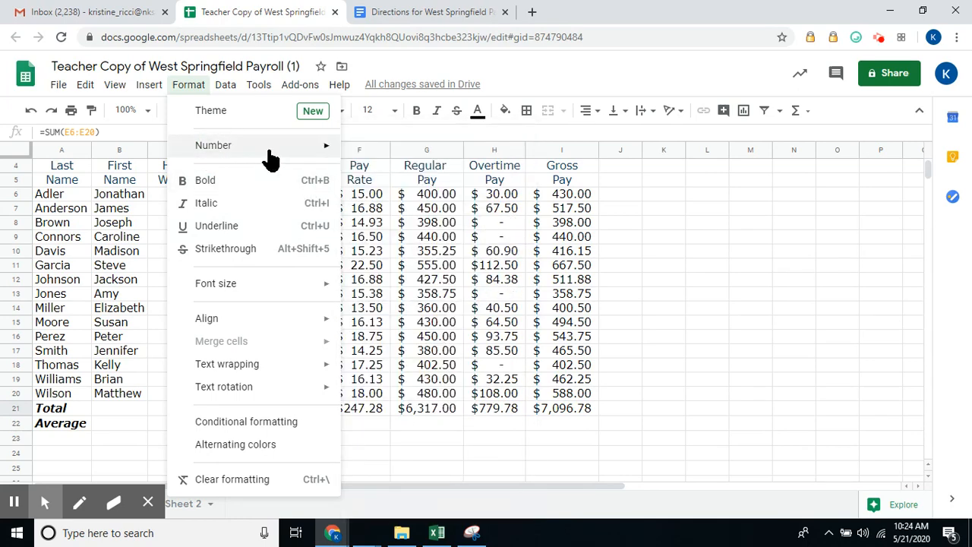
mouse_move(270, 160)
mouse_move(304, 163)
click(372, 193)
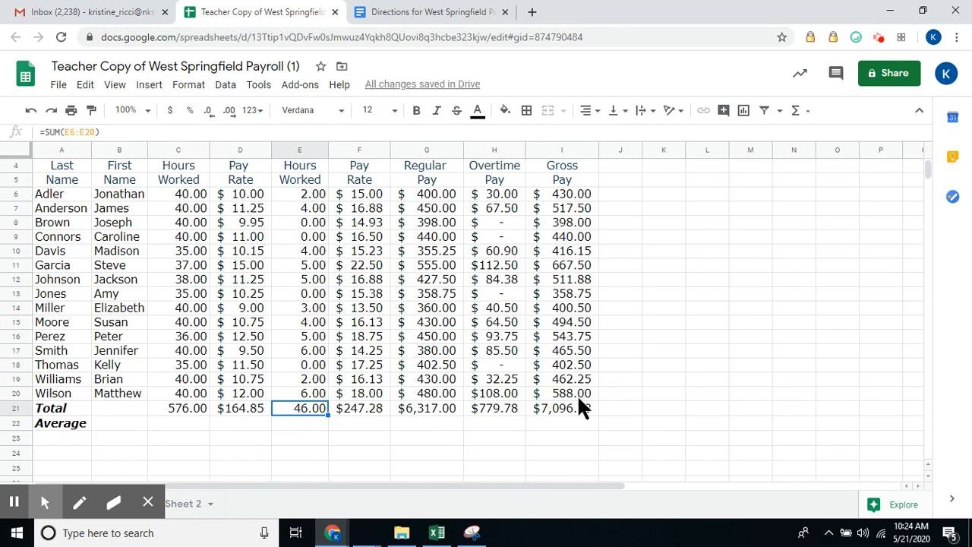
Calculate the average regular hours worked in C22 with the formula =AVERAGE(C6:C20).
click(201, 423)
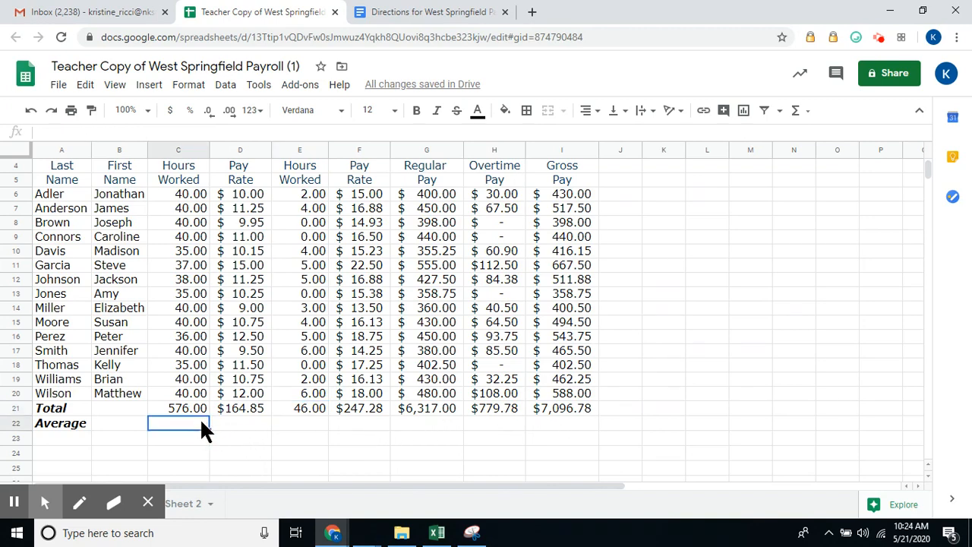
click(805, 115)
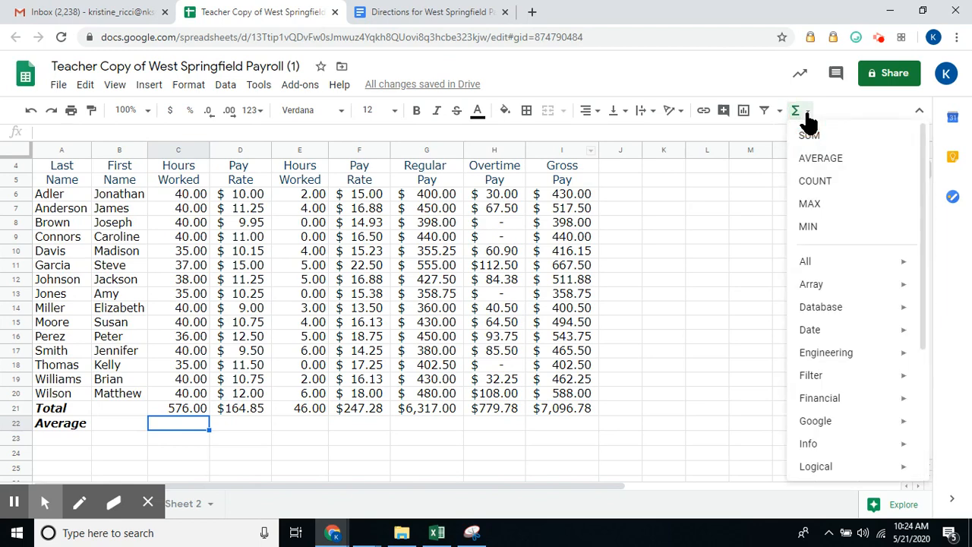
click(817, 160)
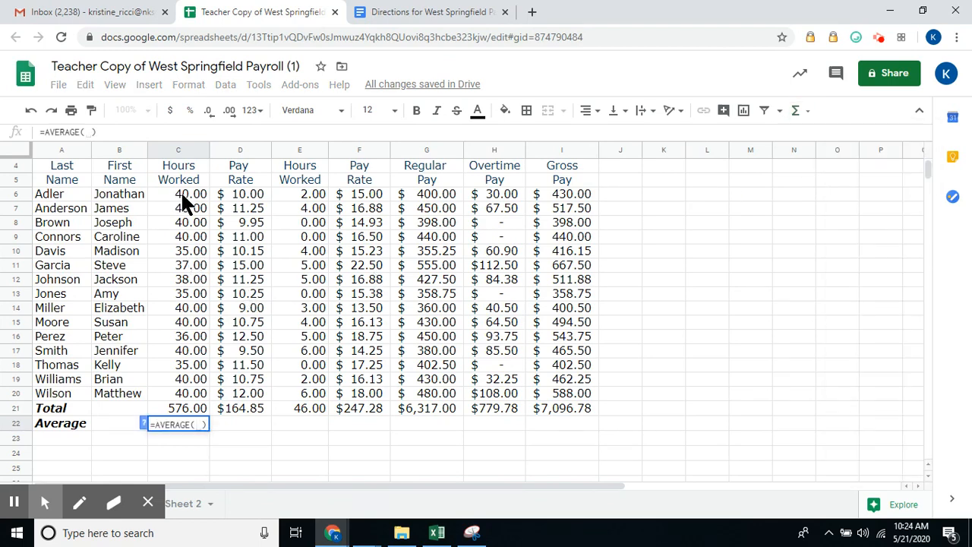
drag(182, 196, 196, 392)
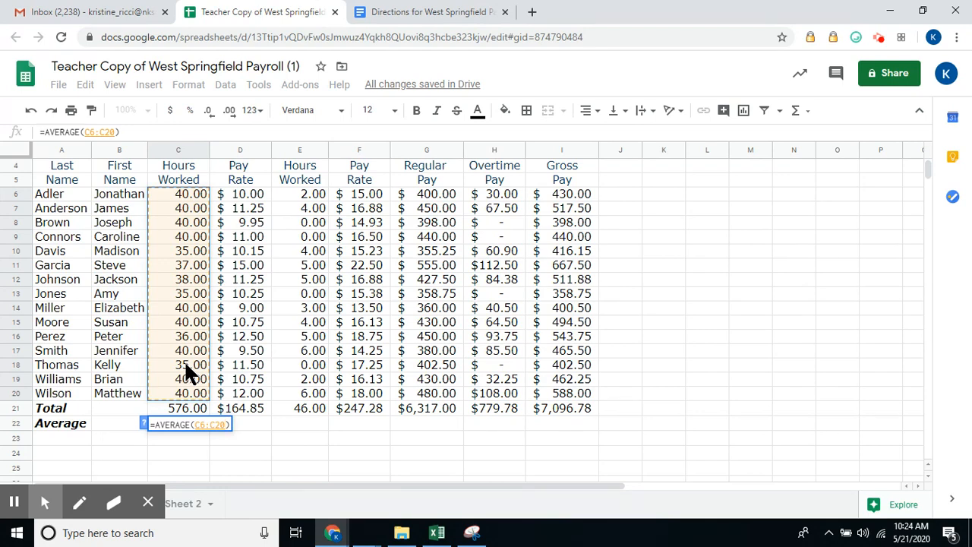
key(Return)
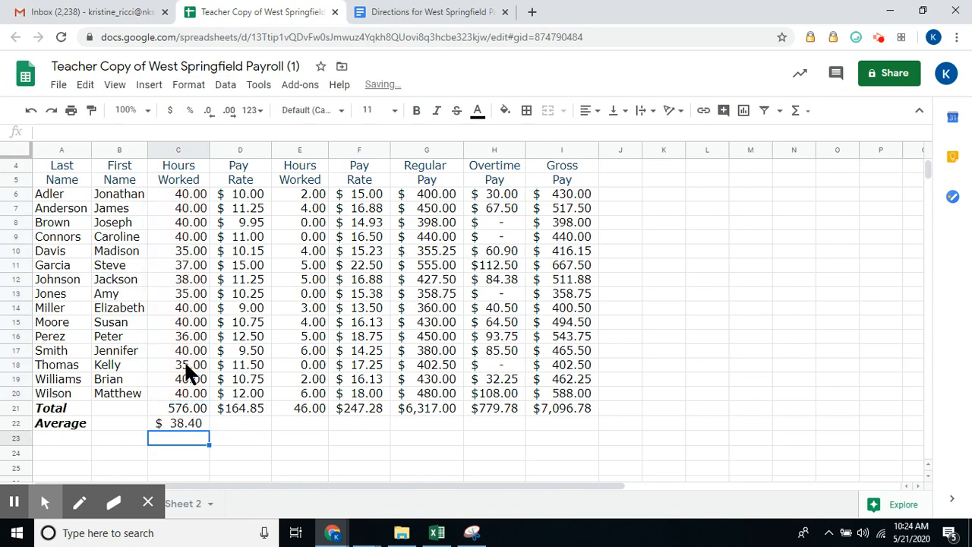
Calculate the average regular pay rate in D22 with the formula =AVERAGE(D6:D20).
click(246, 422)
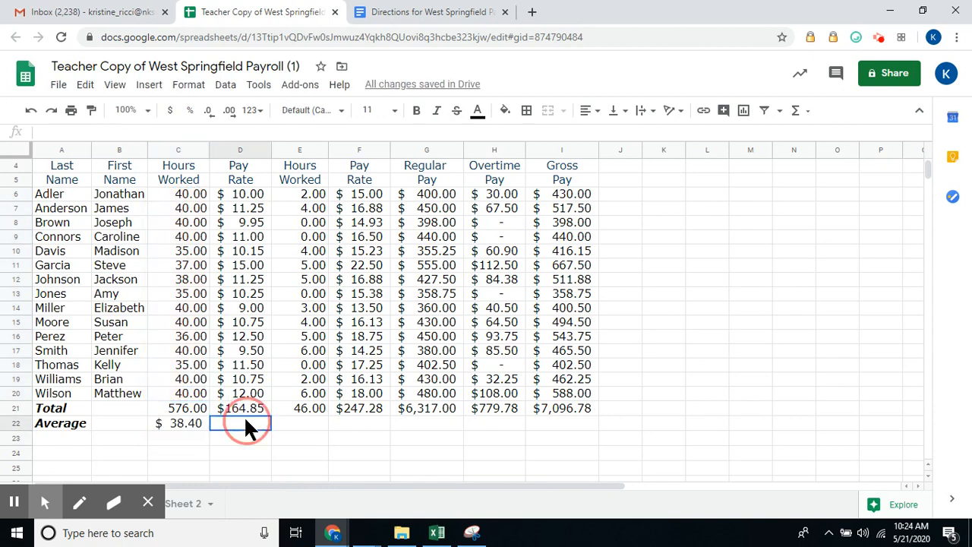
click(796, 114)
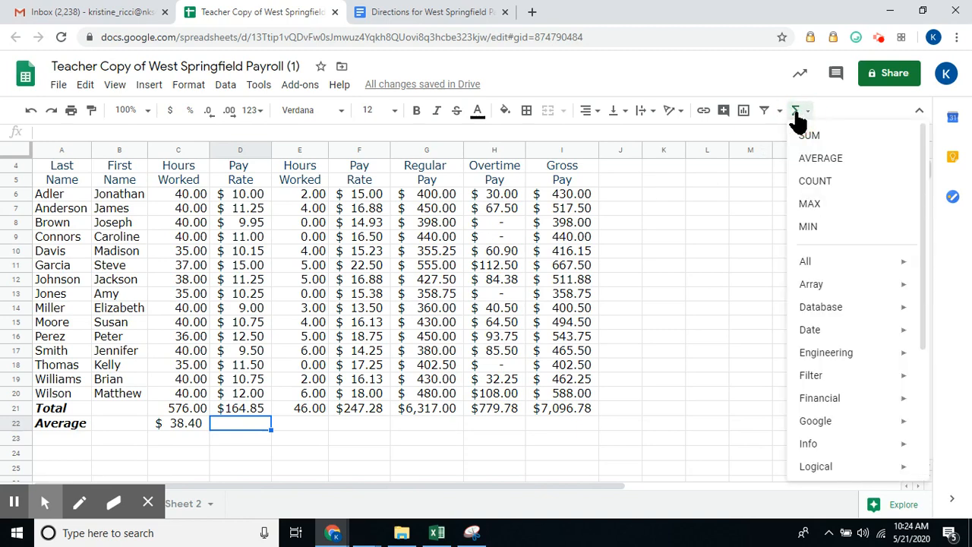
click(811, 159)
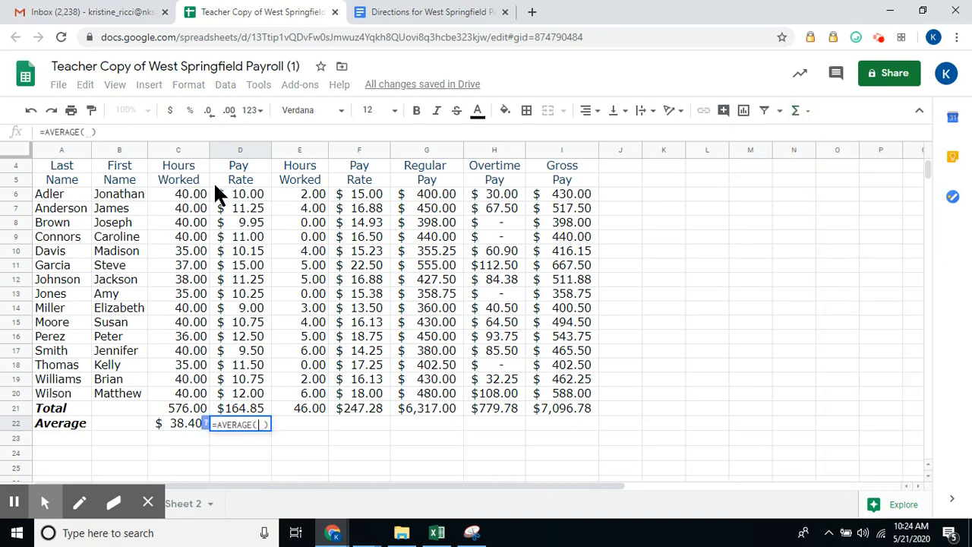
drag(241, 195, 255, 394)
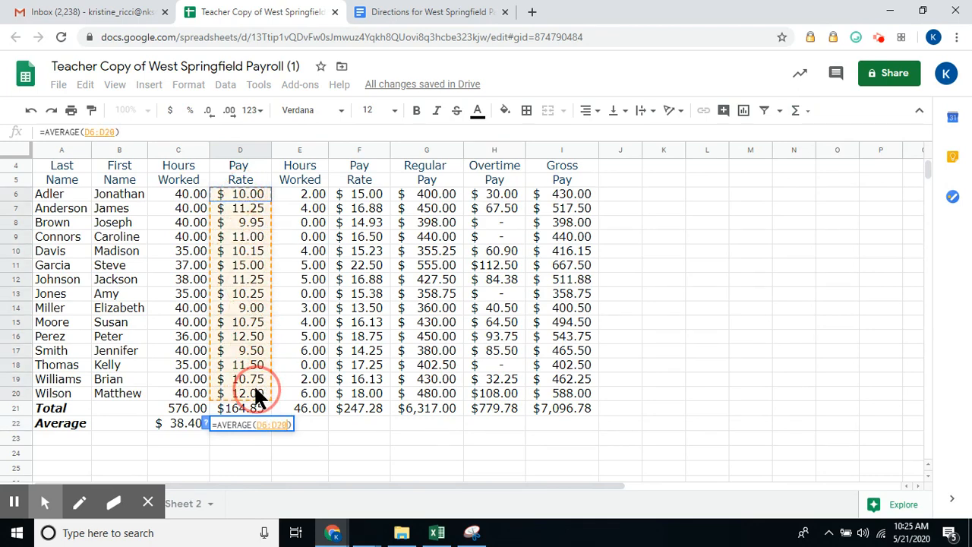
drag(256, 394, 256, 394)
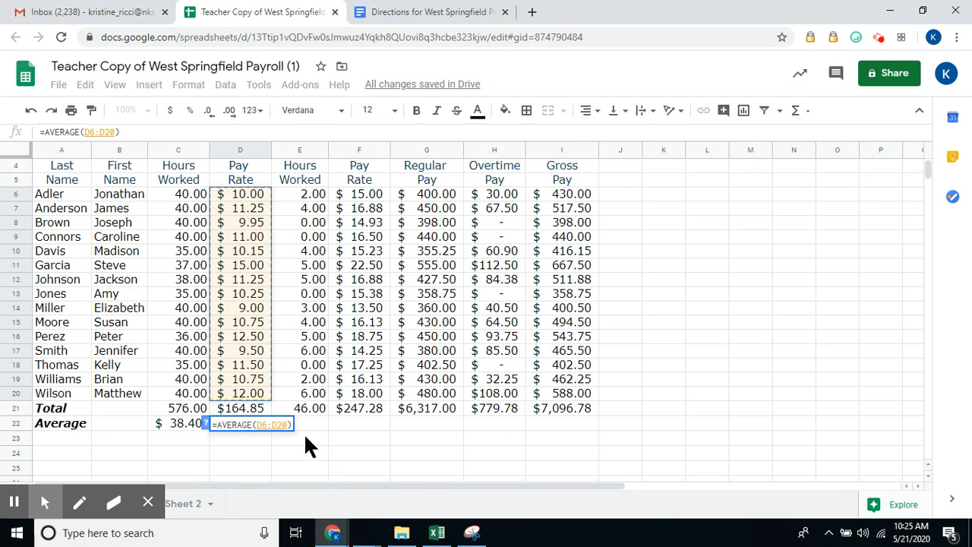
key(Return)
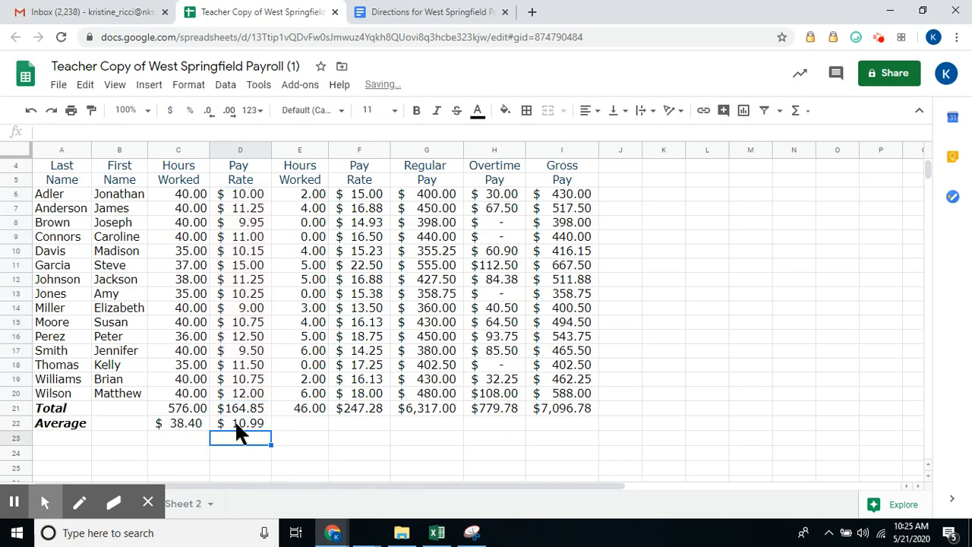
Change the number format of the average regular hours in C22 to Number.
click(182, 426)
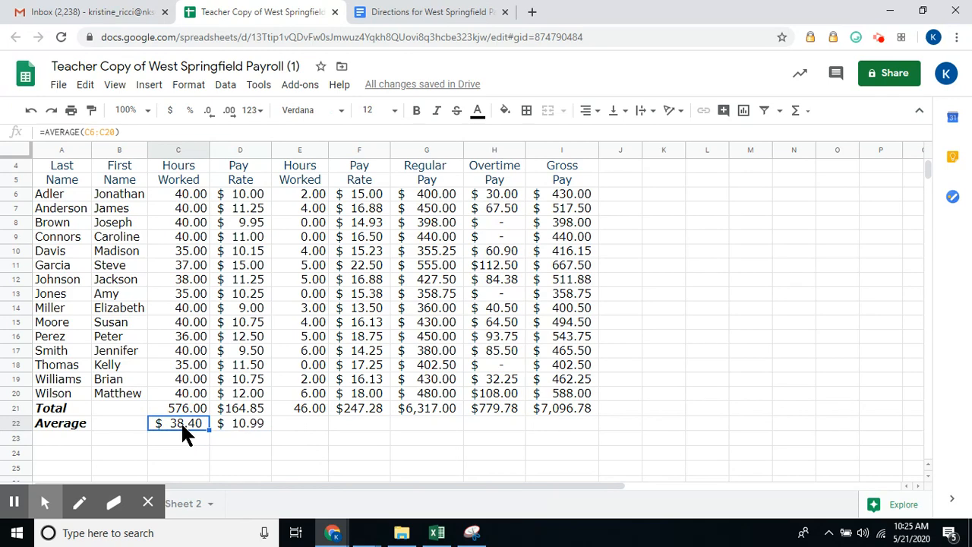
scroll(190, 406, up, 2)
scroll(189, 407, down, 1)
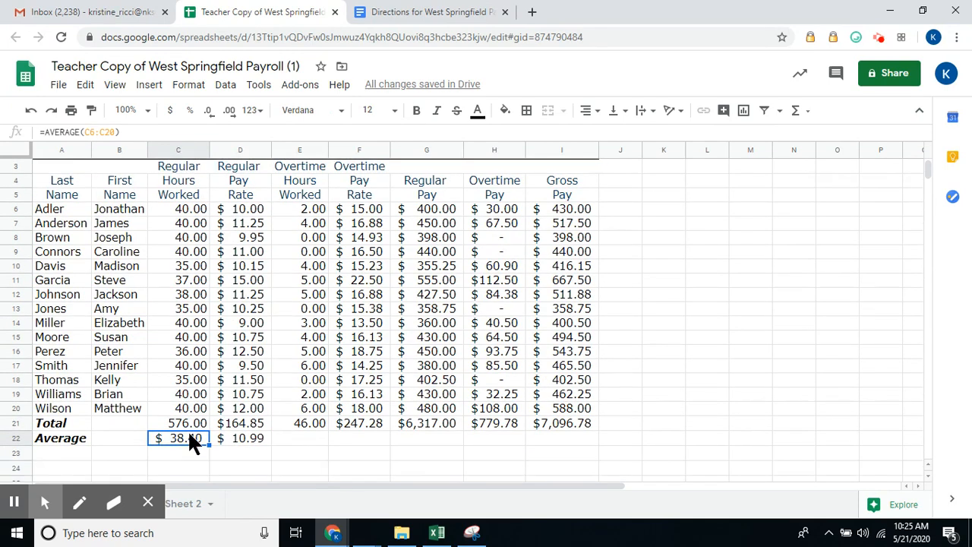
click(187, 89)
mouse_move(224, 149)
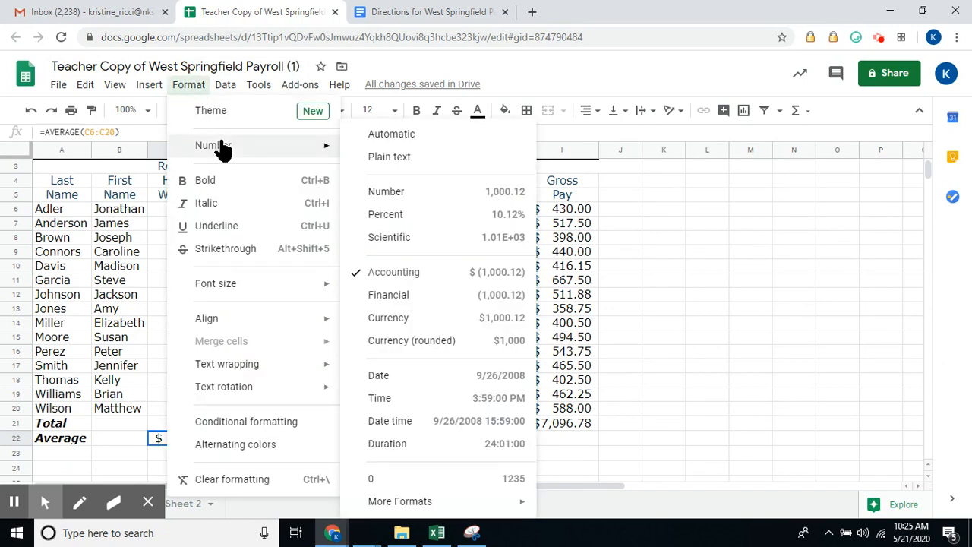
click(375, 194)
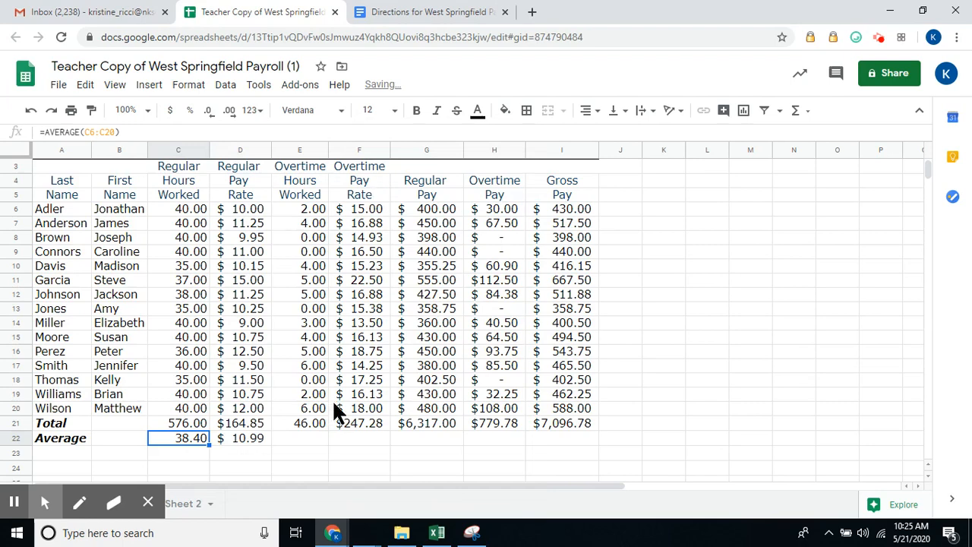
Calculate the average overtime hours worked in E22 with the formula =AVERAGE(E6:E20).
click(306, 439)
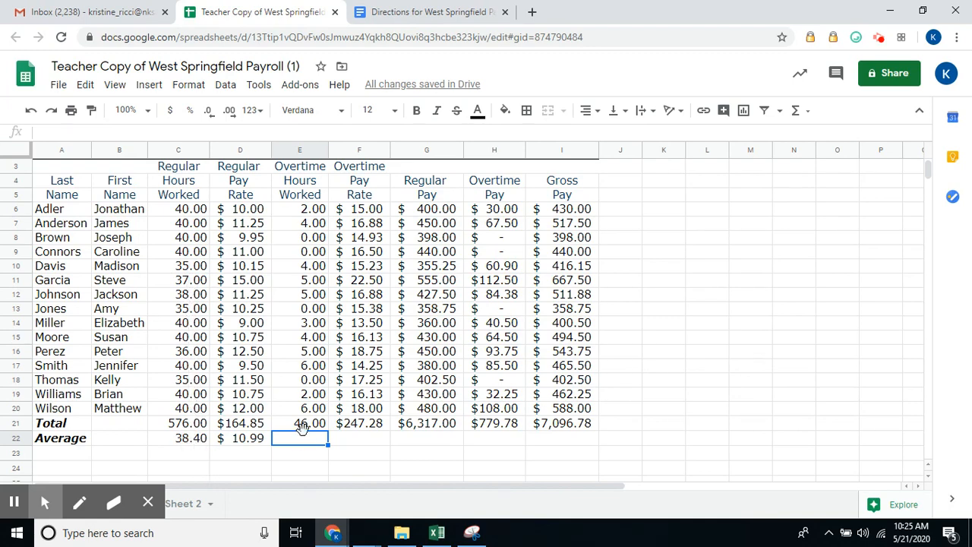
click(240, 432)
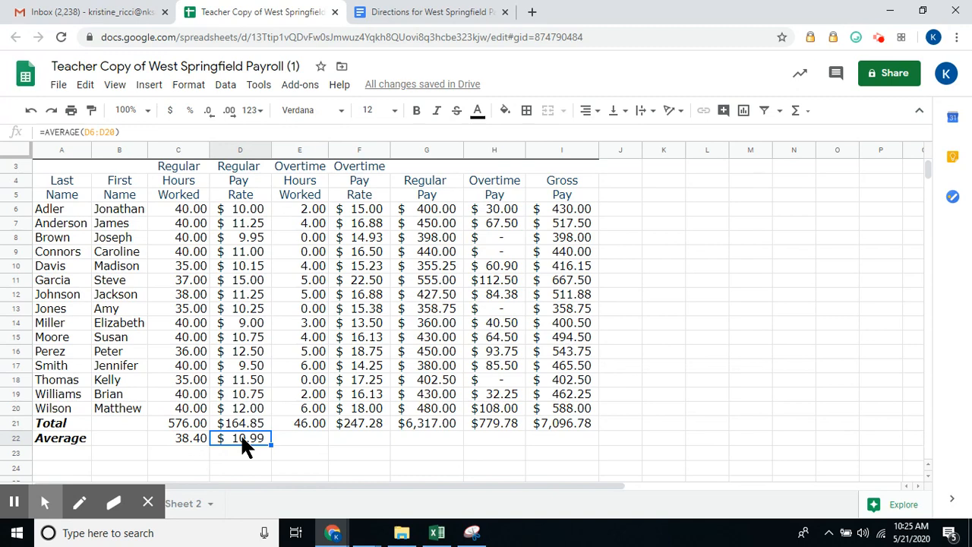
click(300, 427)
click(298, 439)
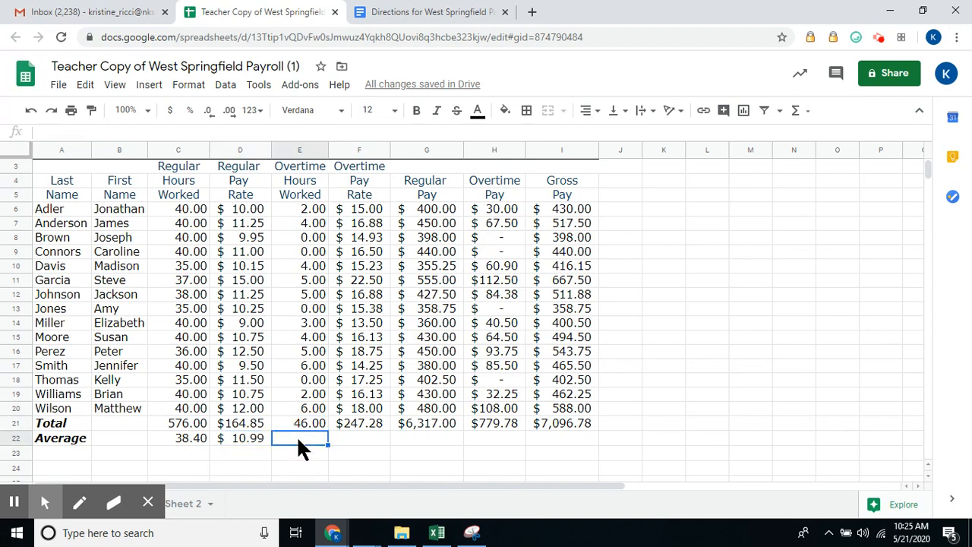
click(797, 112)
click(814, 159)
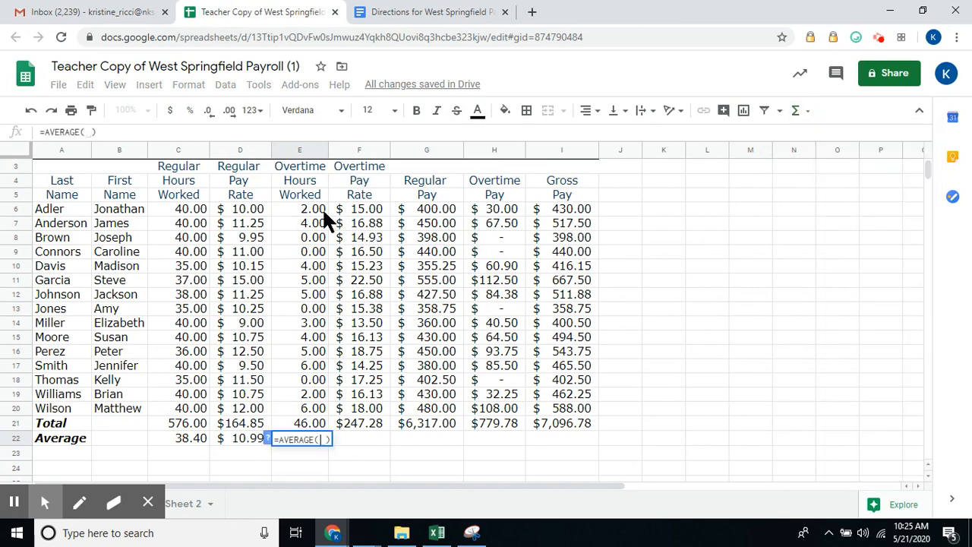
drag(313, 205, 322, 407)
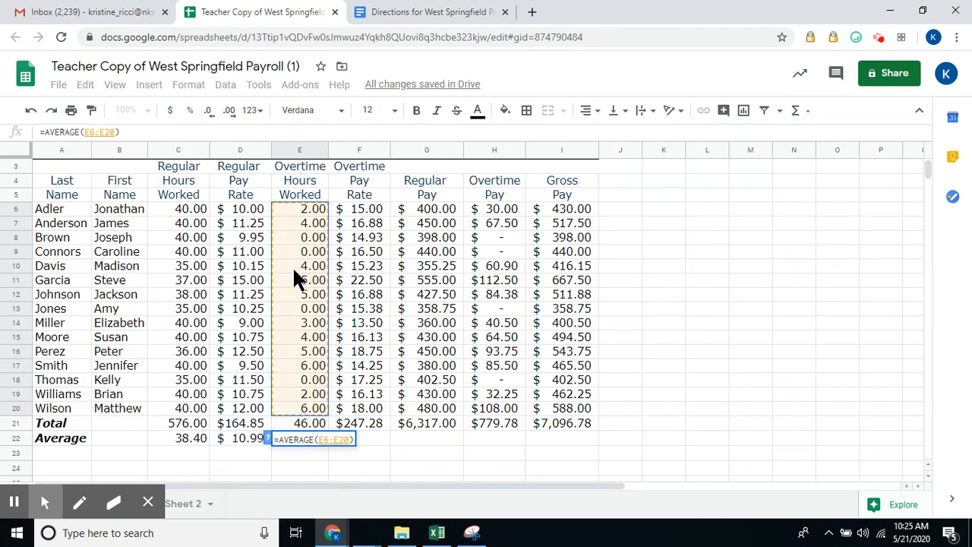
key(Return)
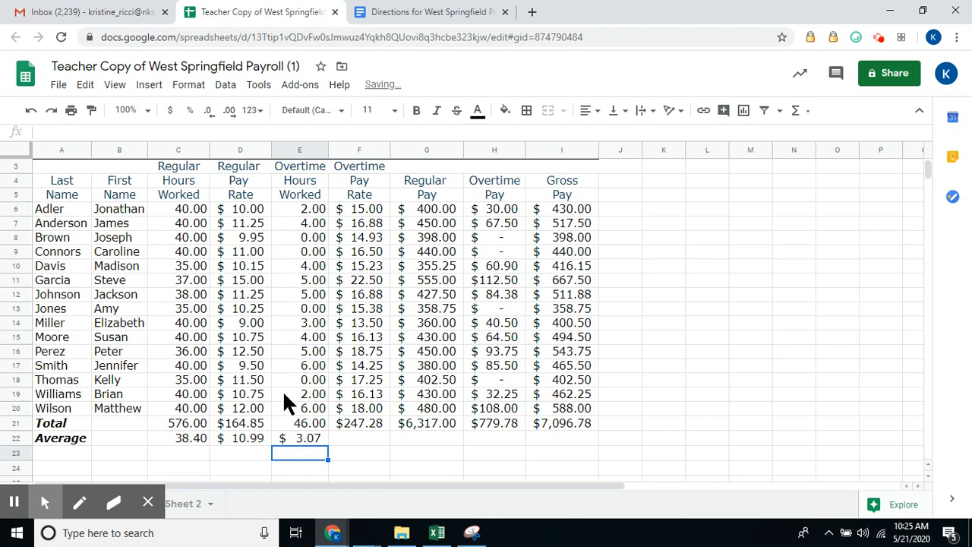
Copy the average formula from E22 across F22 through I22.
click(196, 438)
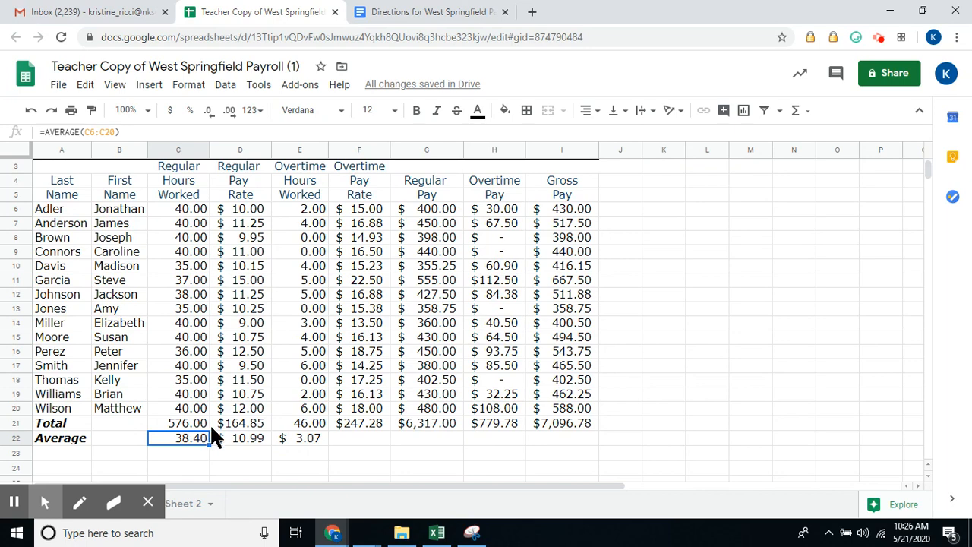
click(240, 439)
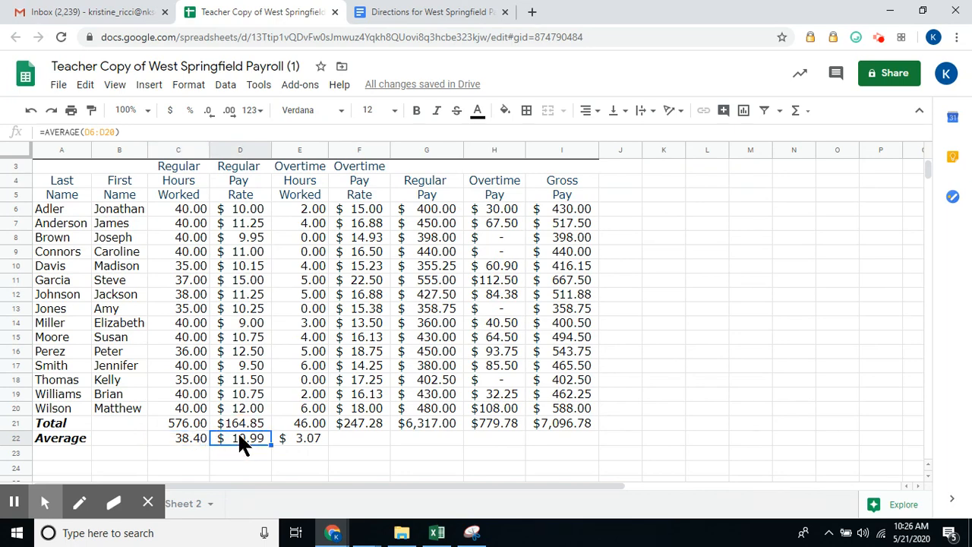
click(300, 440)
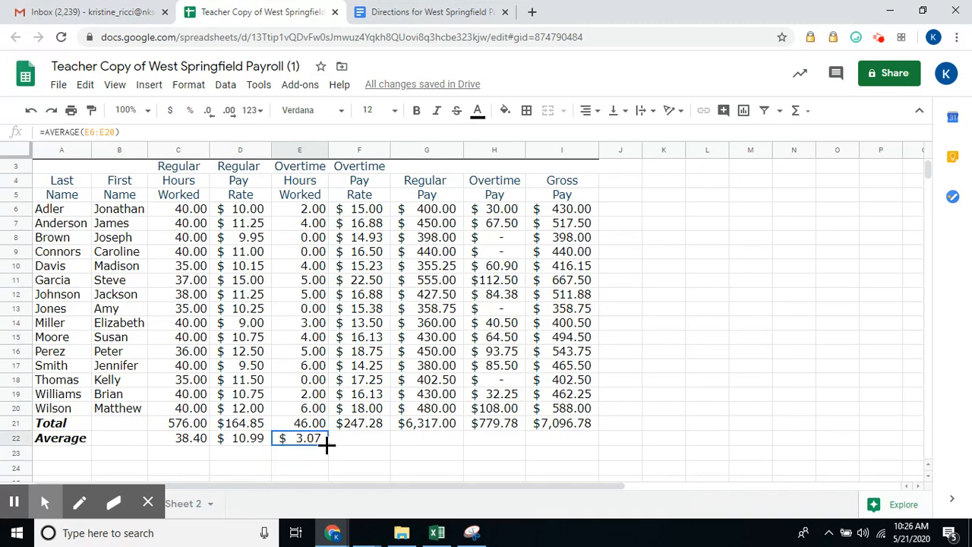
drag(326, 446, 544, 436)
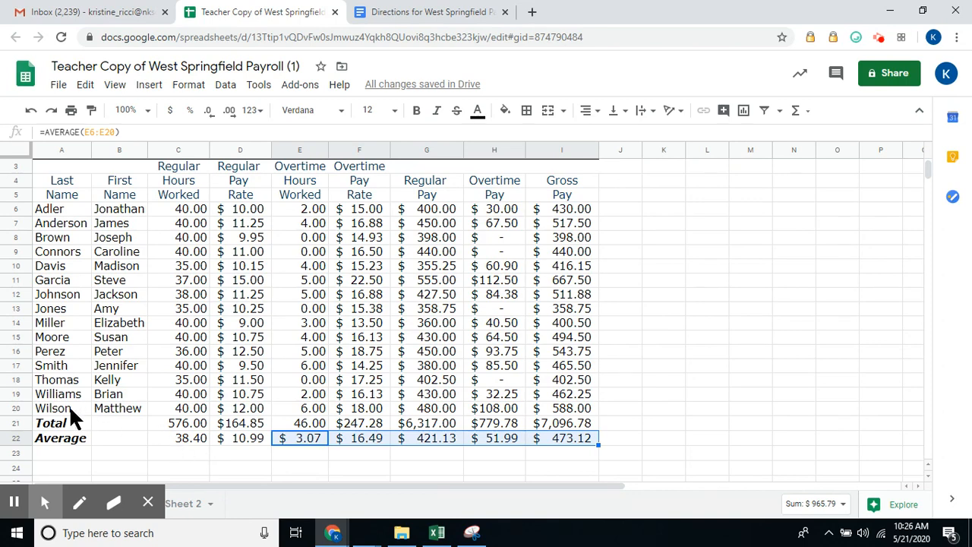
Add a thin solid bottom border to the last employee row, A20:I20, above the Total row.
drag(69, 405, 554, 410)
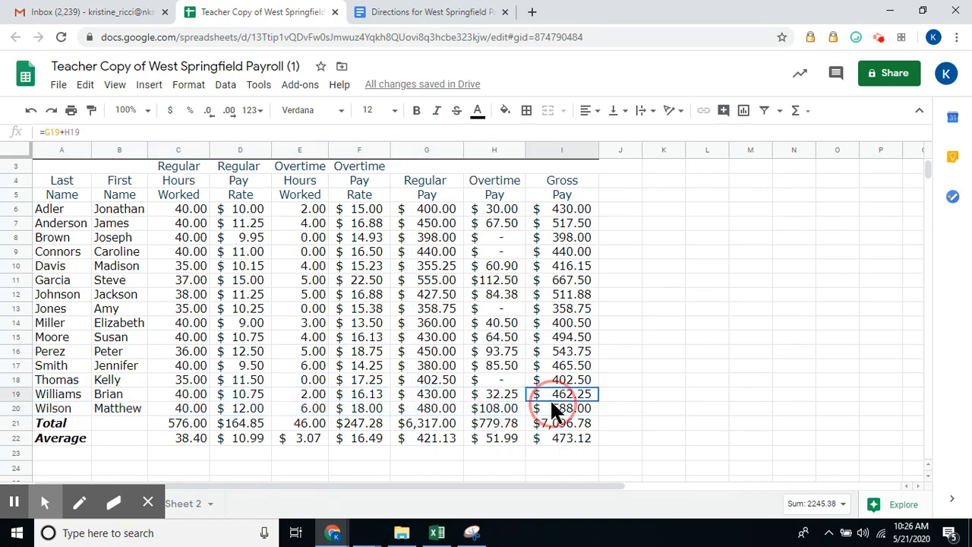
drag(79, 407, 549, 408)
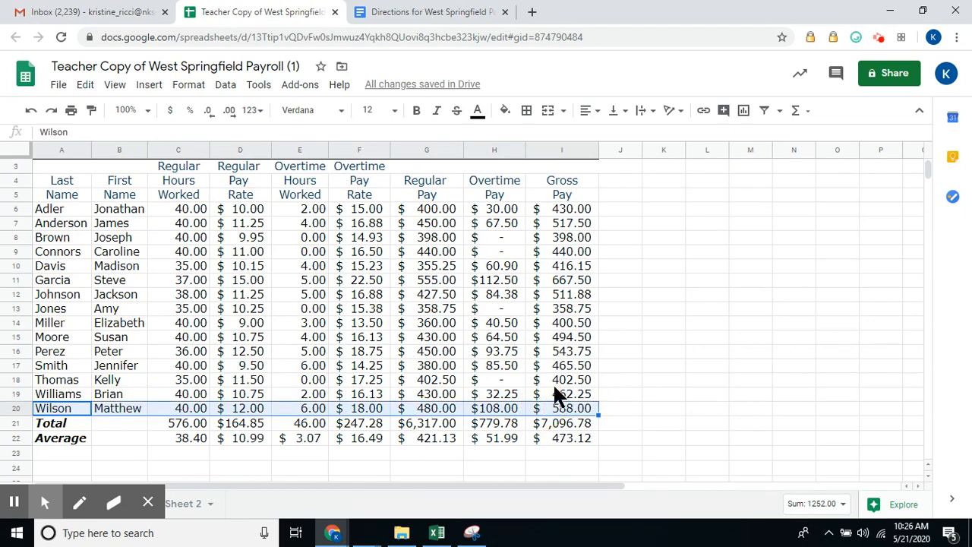
click(526, 115)
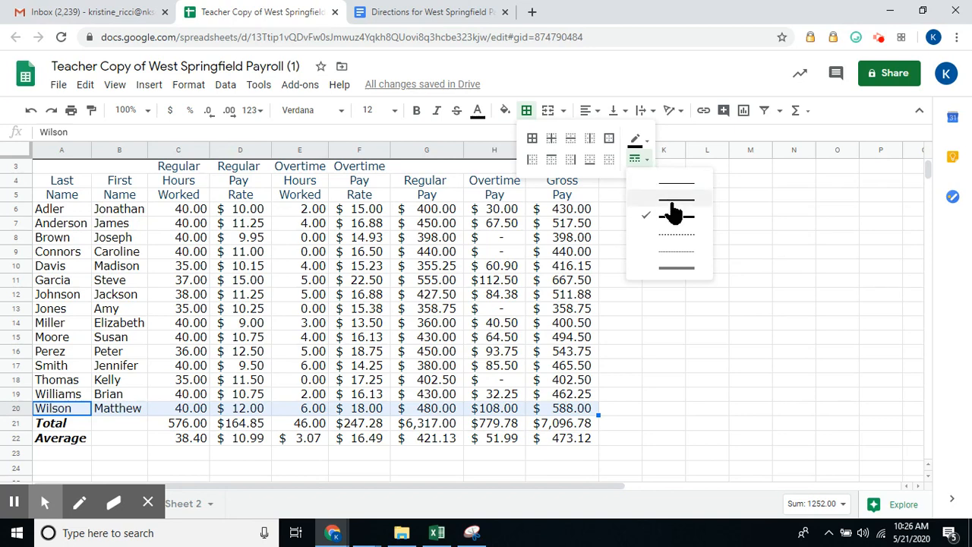
click(671, 194)
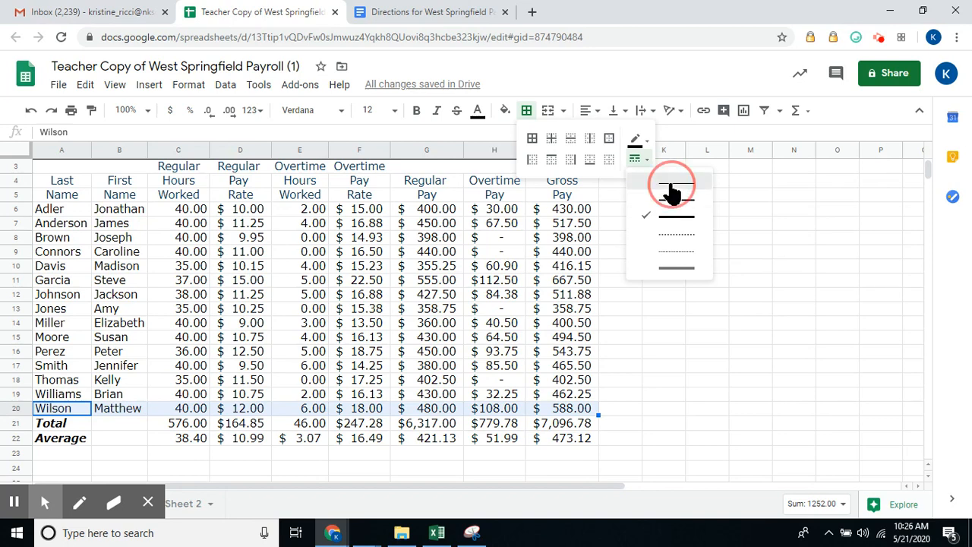
click(589, 159)
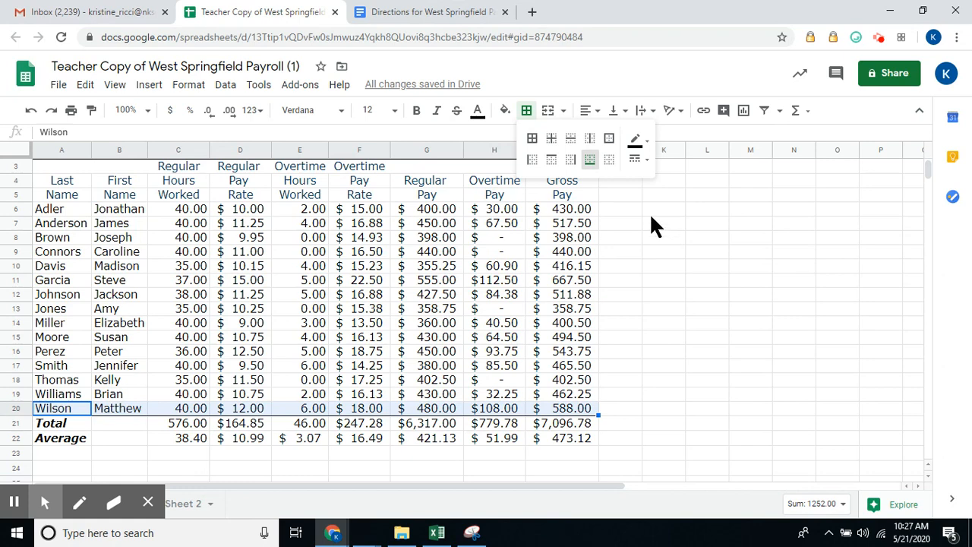
click(586, 163)
click(654, 251)
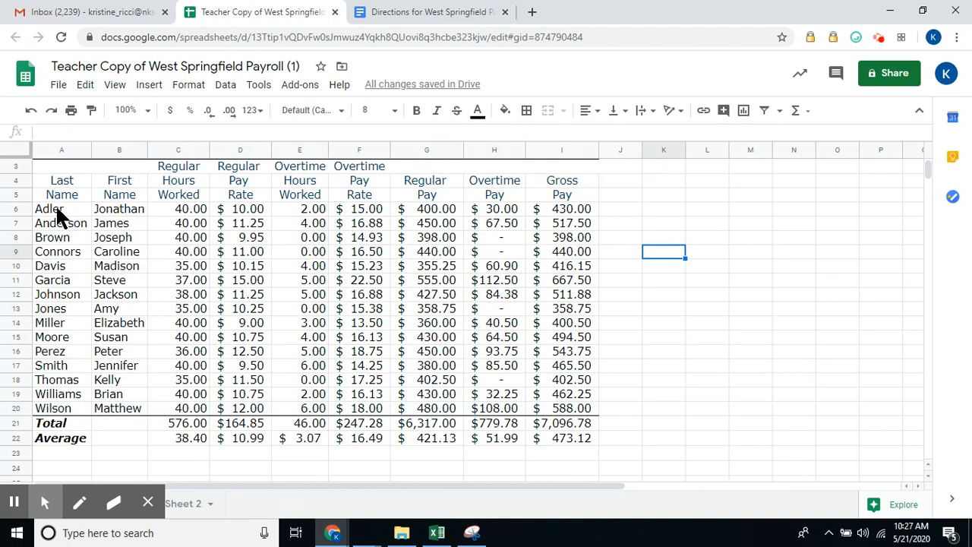
Sort the employee range A6:I20 by column A in ascending order (A to Z), without a header row.
drag(57, 210, 577, 408)
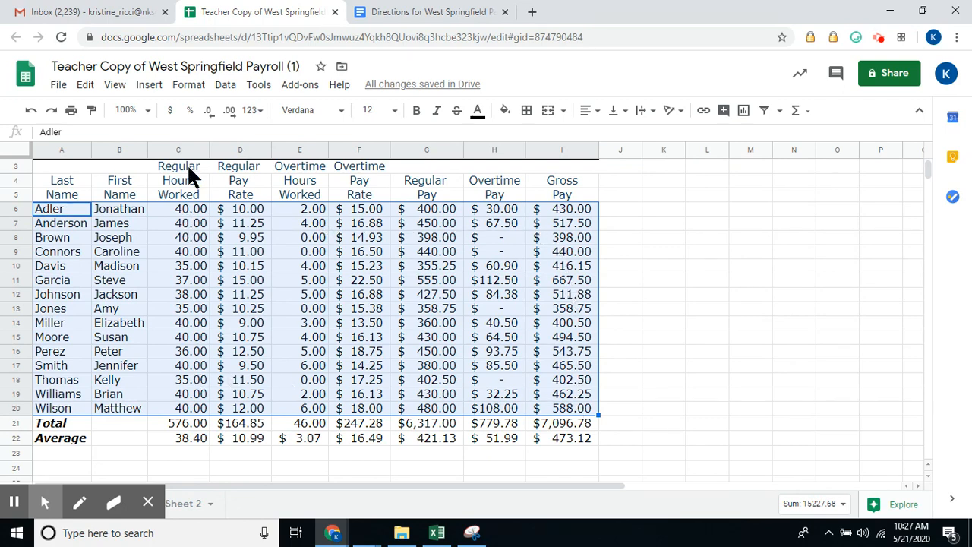
click(225, 86)
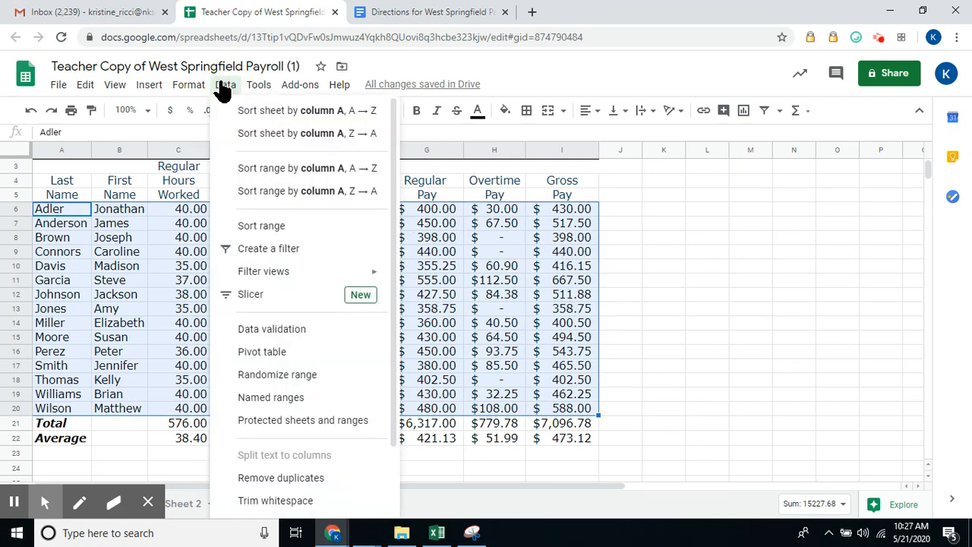
click(262, 227)
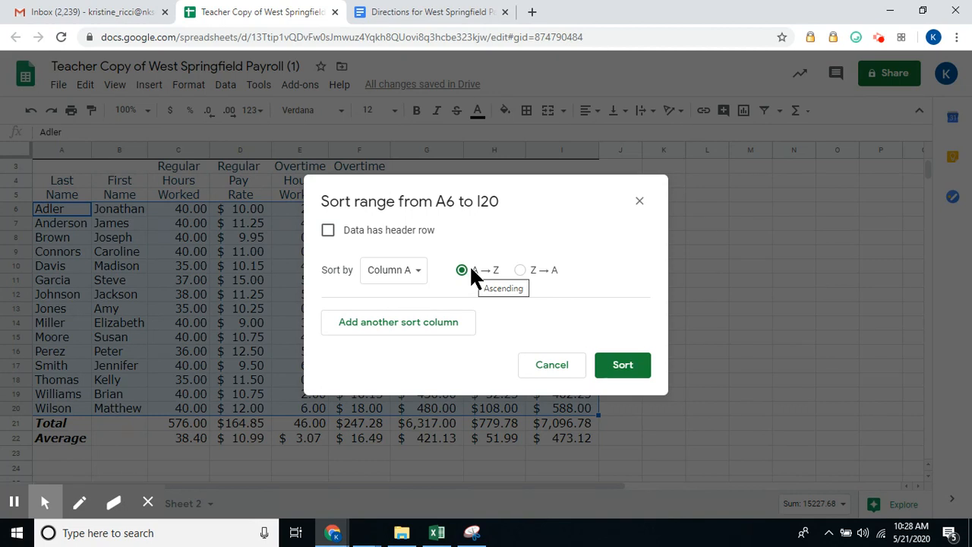
click(615, 366)
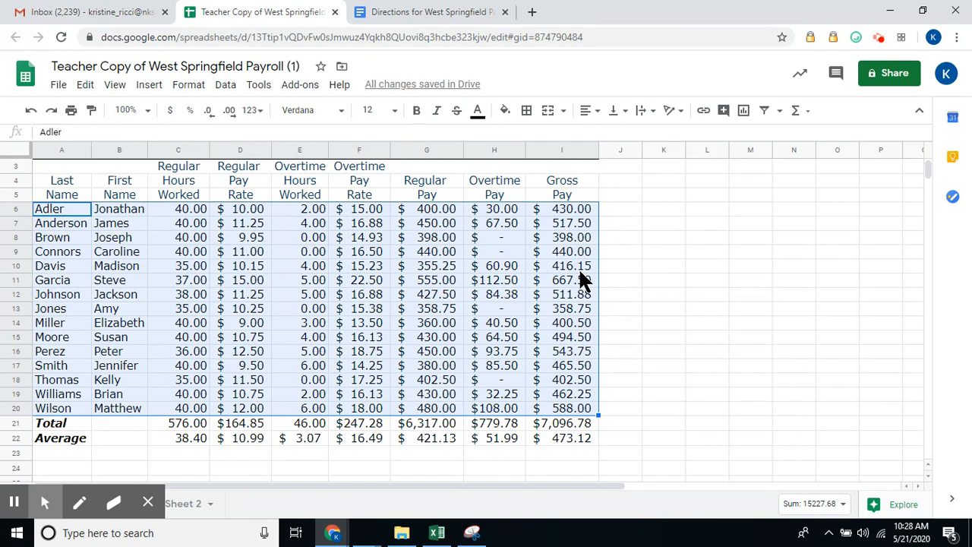
click(747, 328)
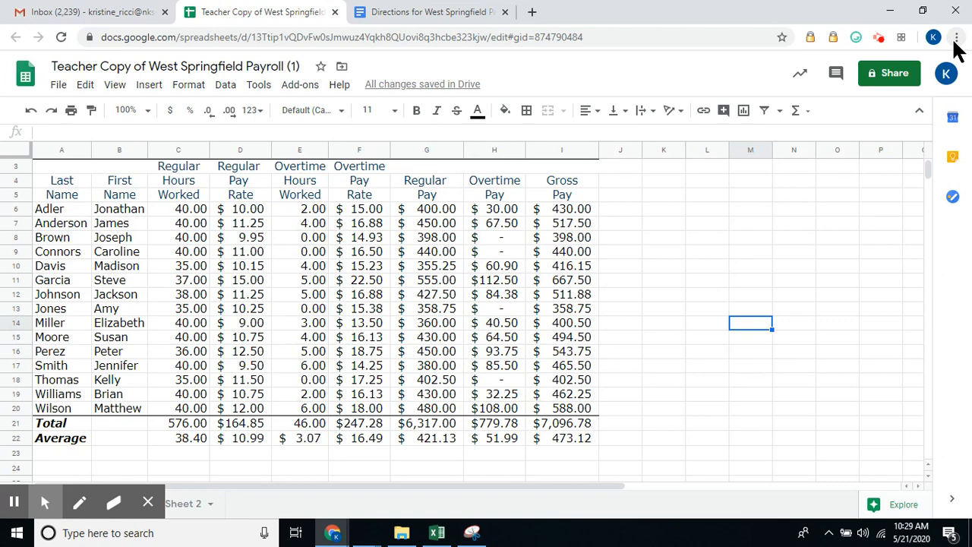
Display the sheet's formulas in place of their results to review them, and return to showing the calculated values.
key(ctrl+grave)
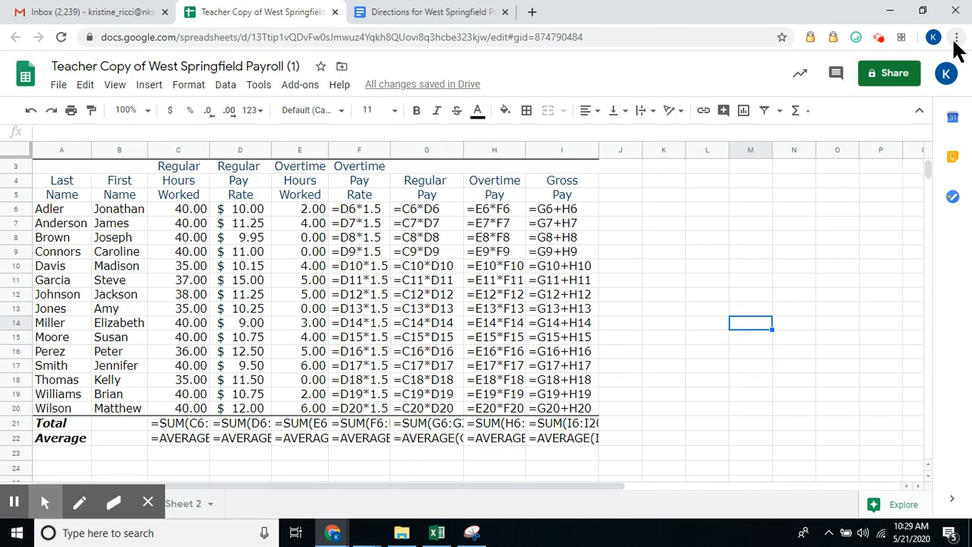
key(ctrl+grave)
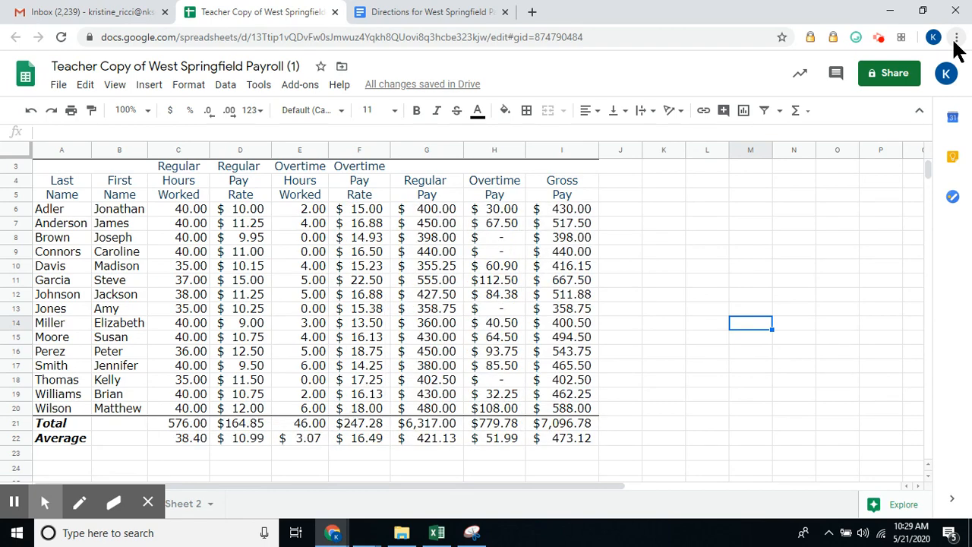
key(ctrl+grave)
key(ctrl+grave)
key(ctrl+grave)
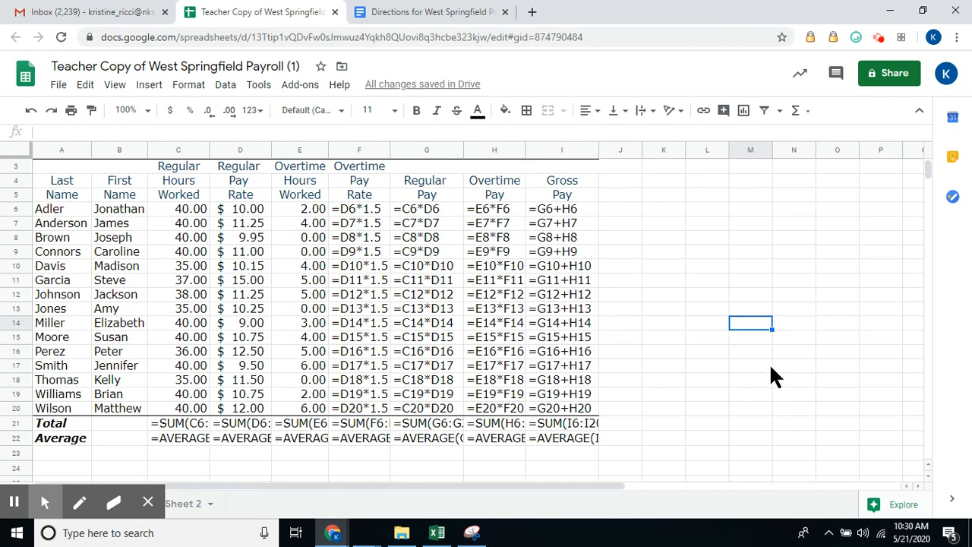
key(ctrl+grave)
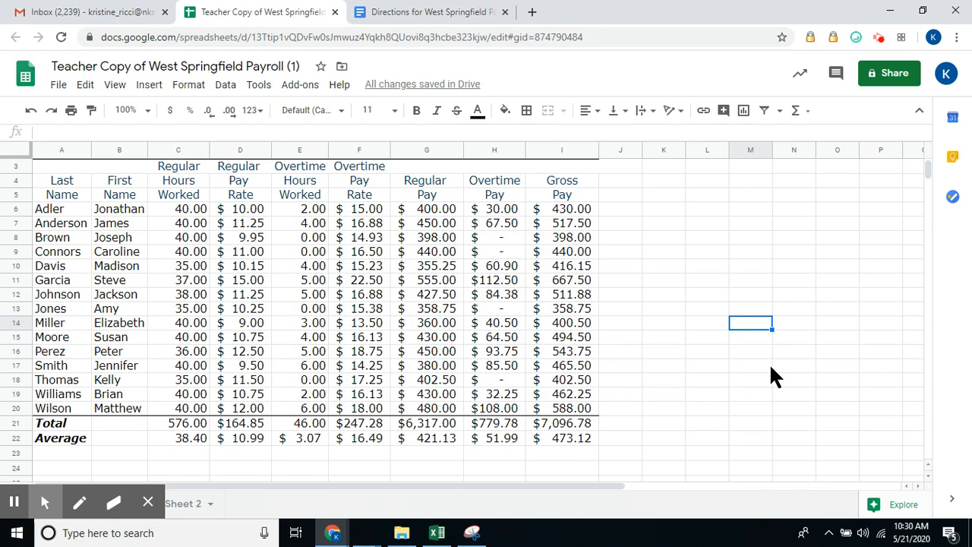
Check the pay, total and average formulas once more in formula view, and restore the calculated values.
key(ctrl+grave)
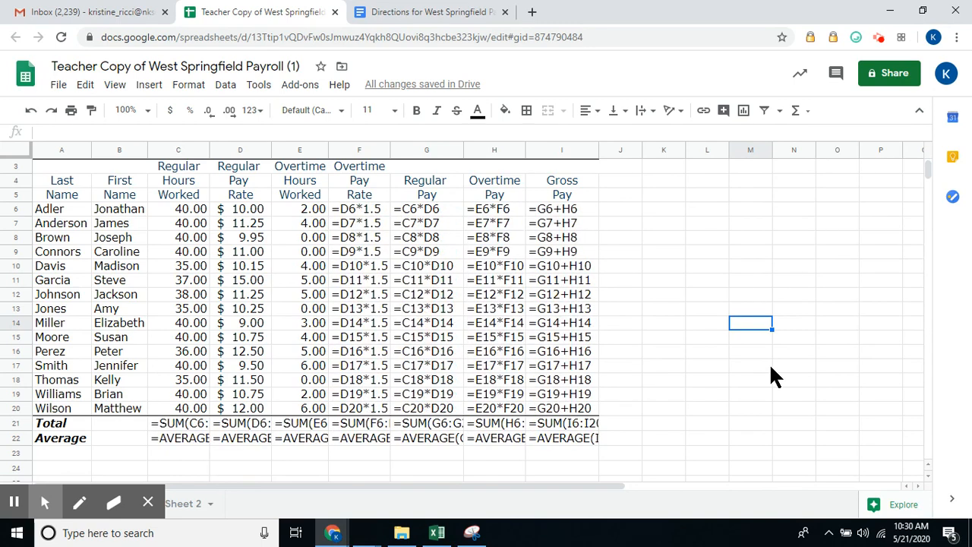
key(ctrl+grave)
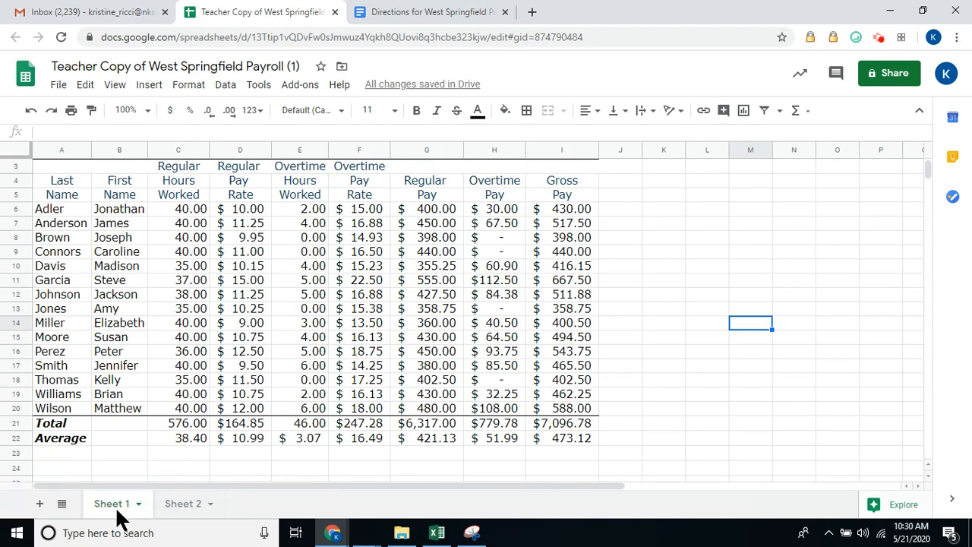
Rename the Sheet 1 tab as PAYROLL.
click(106, 504)
double_click(107, 506)
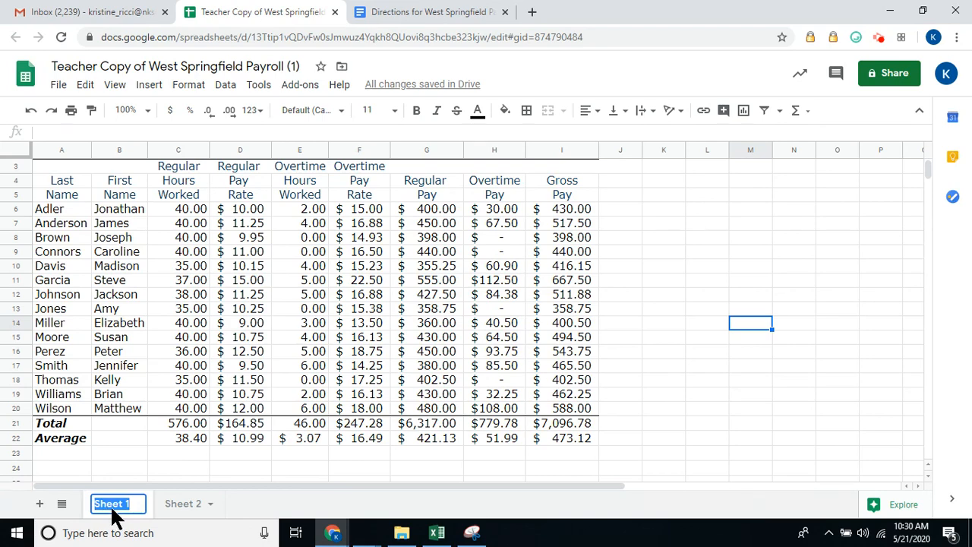
text(PAYROL)
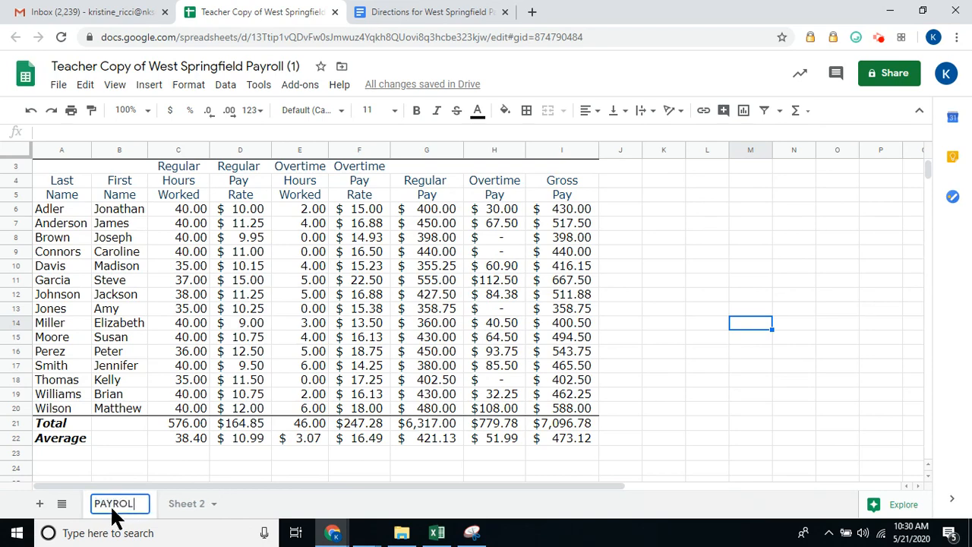
text(L)
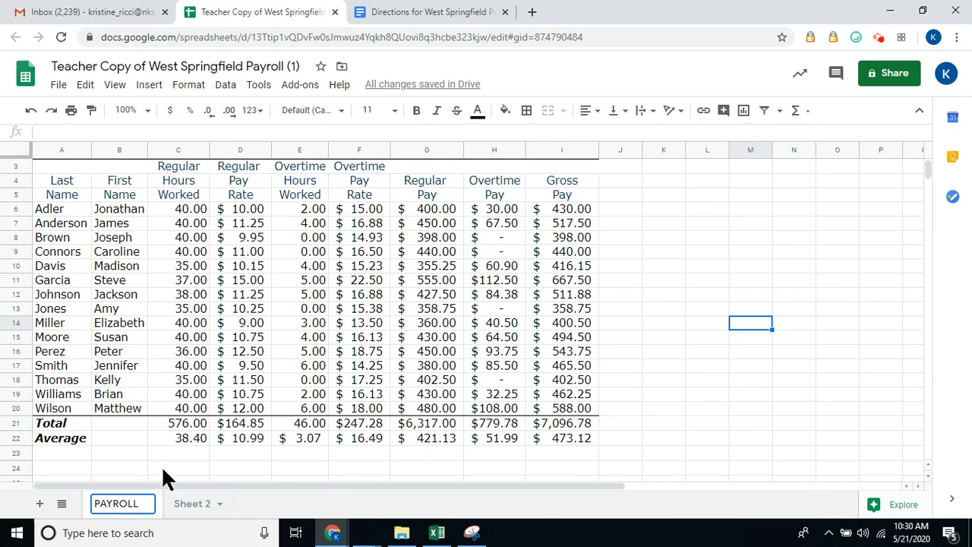
key(Return)
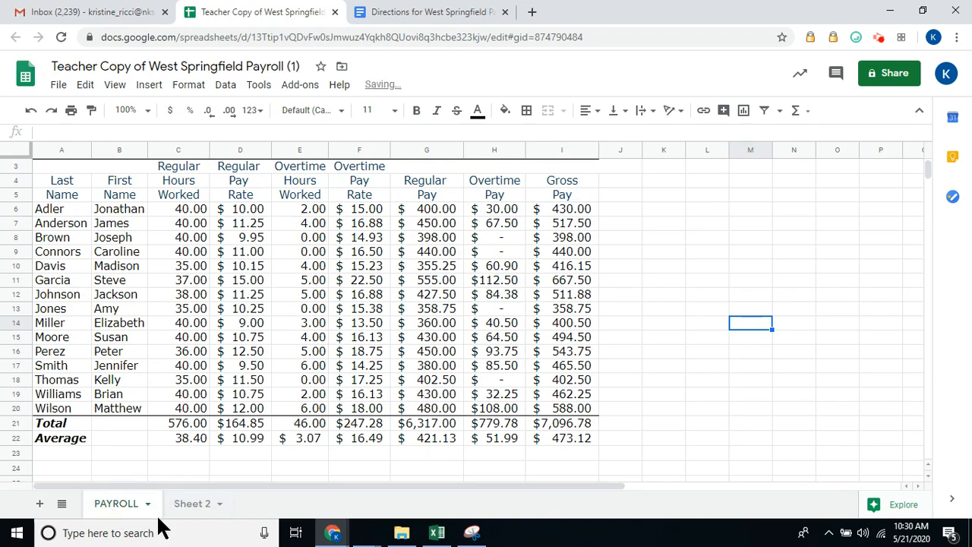
Change the PAYROLL sheet tab's color to bright green.
click(124, 510)
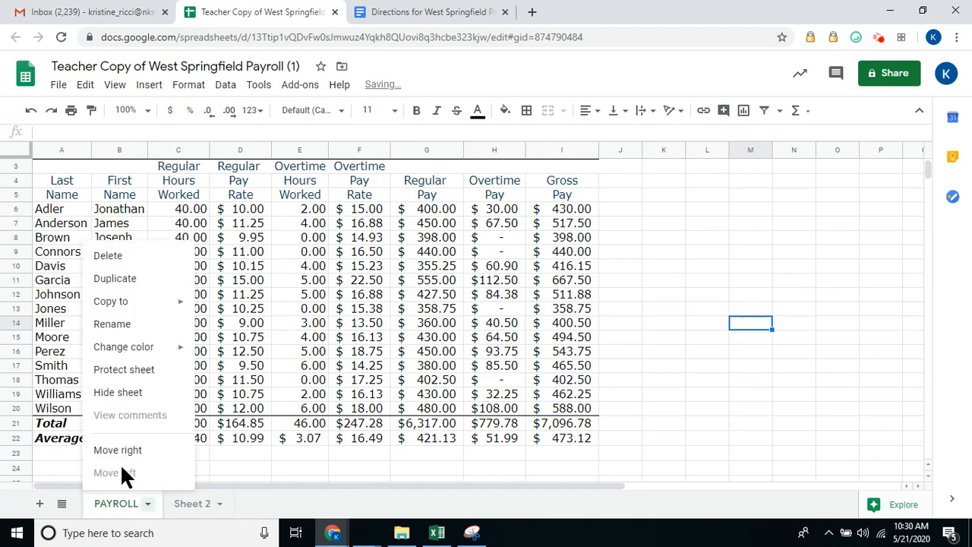
mouse_move(137, 356)
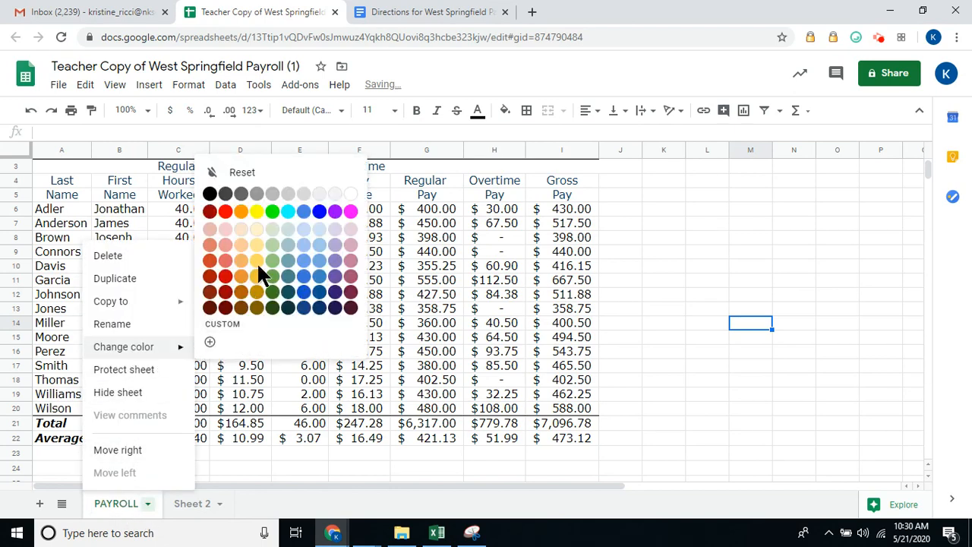
click(271, 212)
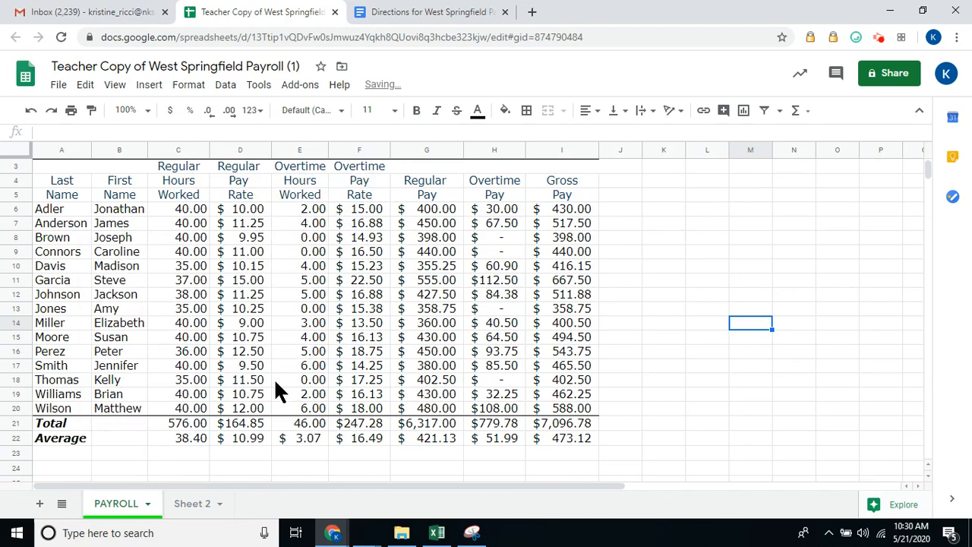
Open the print settings for the PAYROLL sheet and set the scale to Fit to page.
click(58, 85)
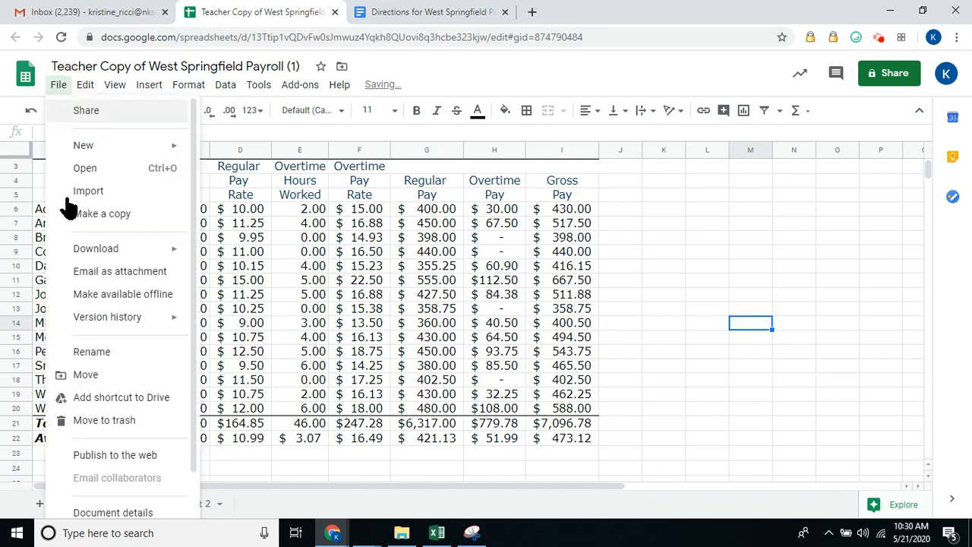
scroll(121, 395, down, 2)
click(105, 504)
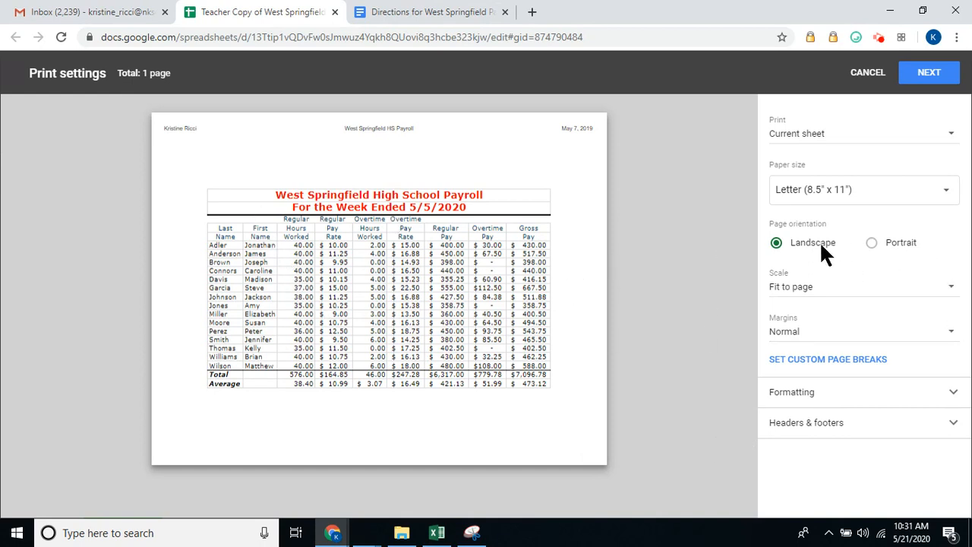
click(813, 294)
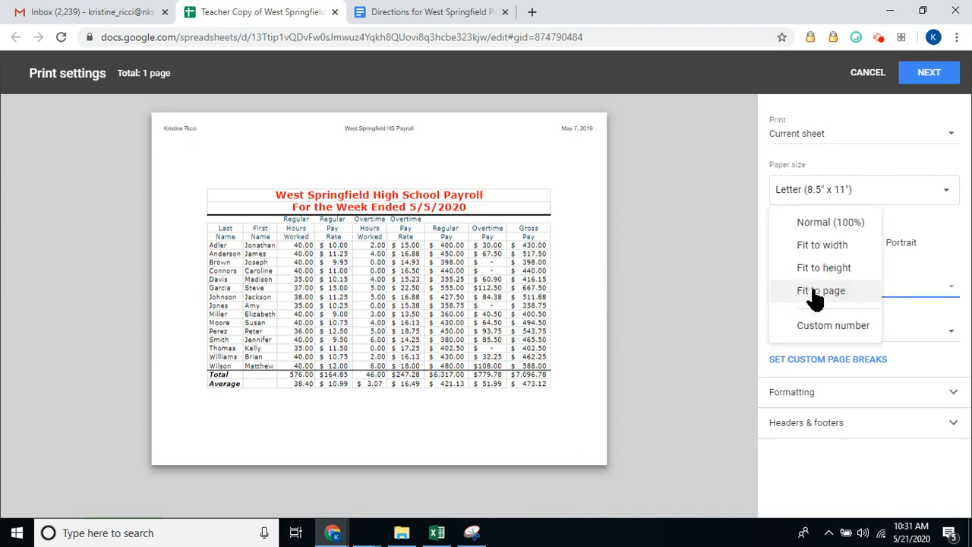
click(813, 295)
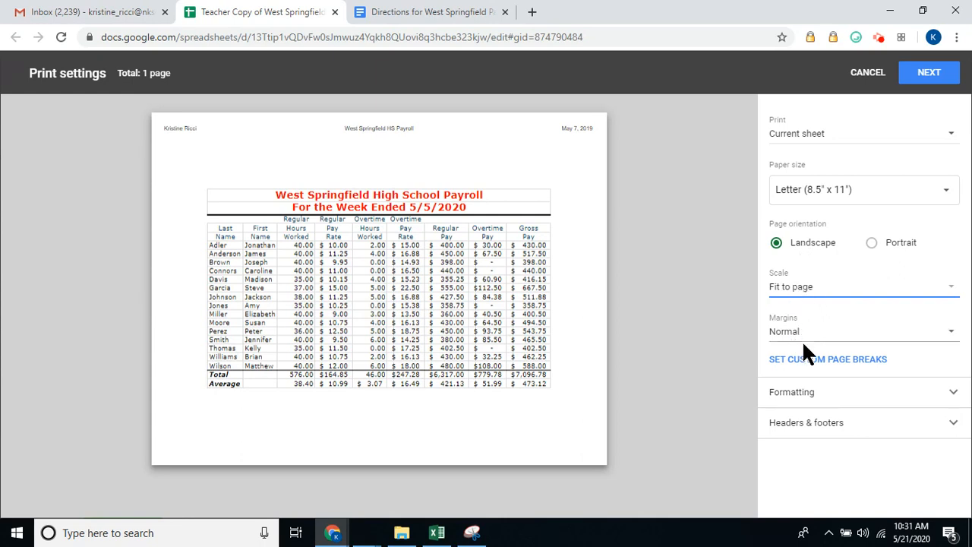
Examine the print formatting options for gridlines, page order and alignment, and the header and footer options.
click(809, 392)
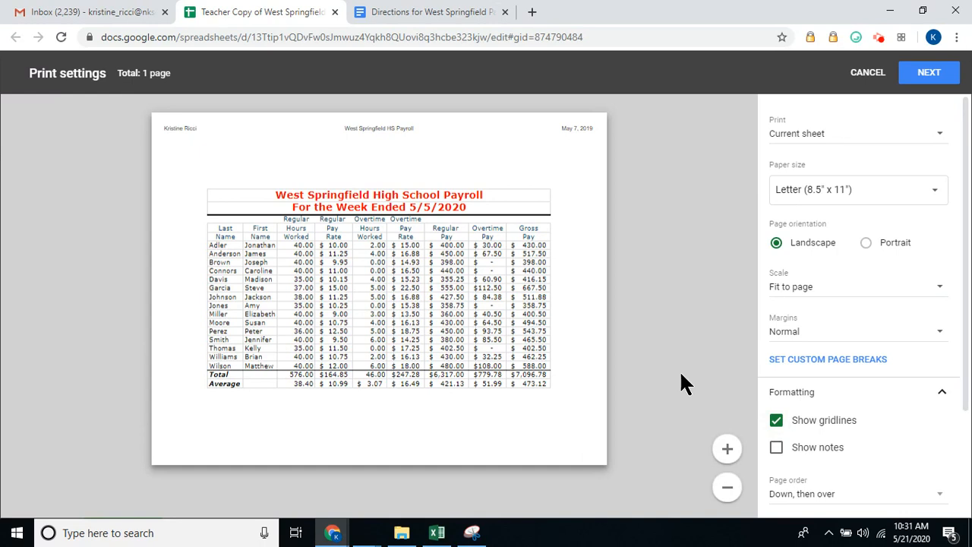
scroll(793, 338, down, 2)
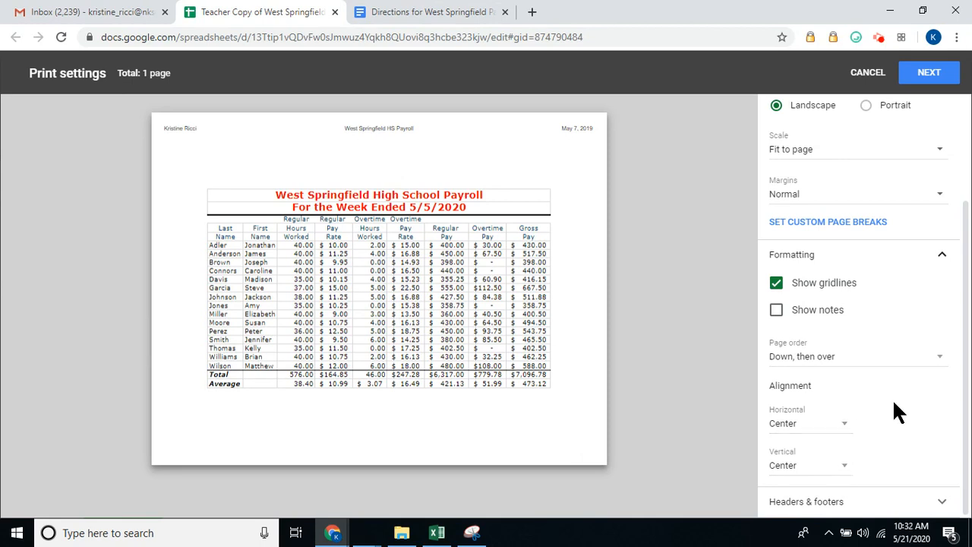
click(942, 503)
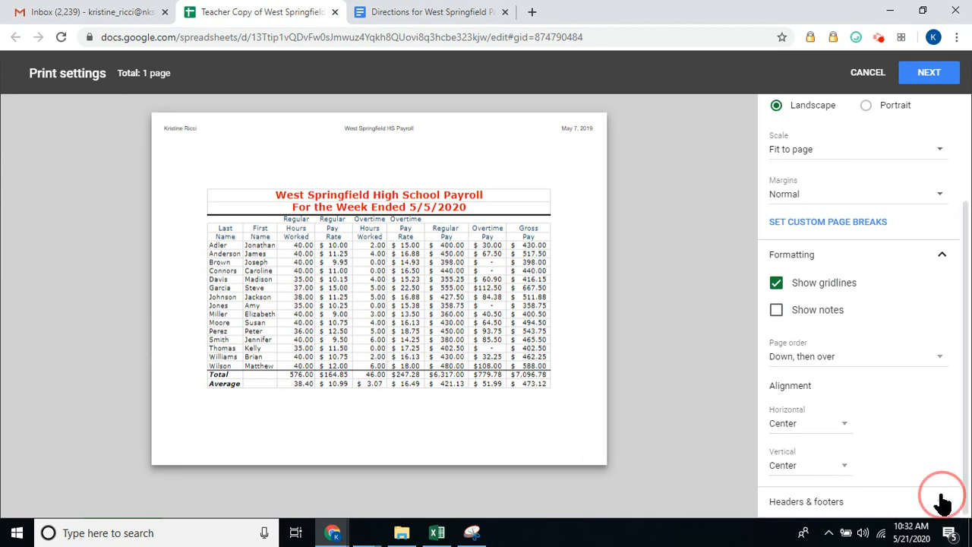
scroll(941, 494, down, 3)
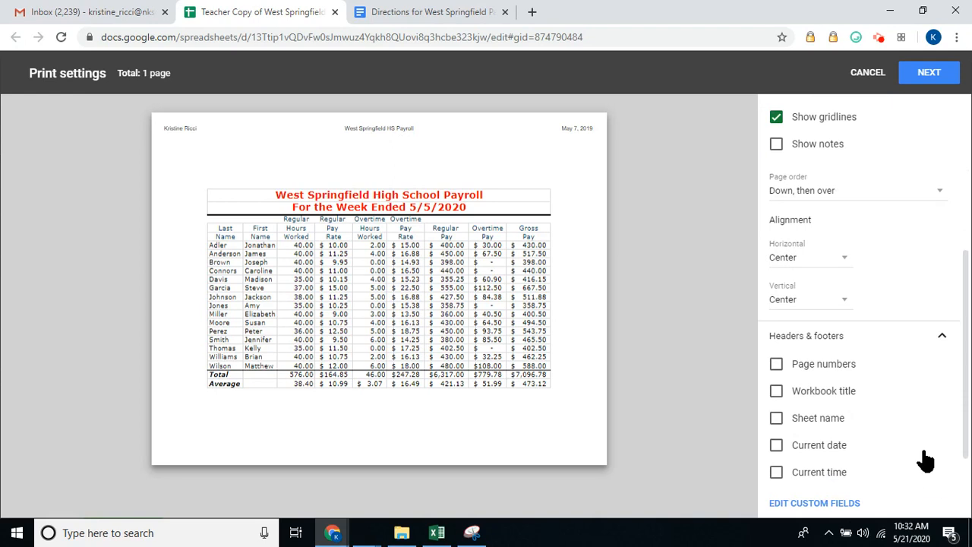
click(827, 410)
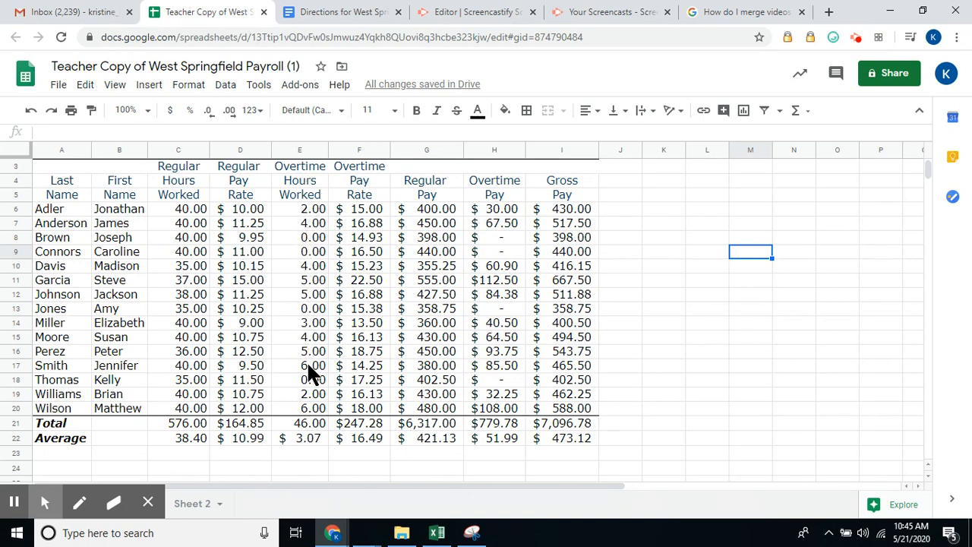
Apply the Number format to the overtime hours average in cell E22.
click(302, 438)
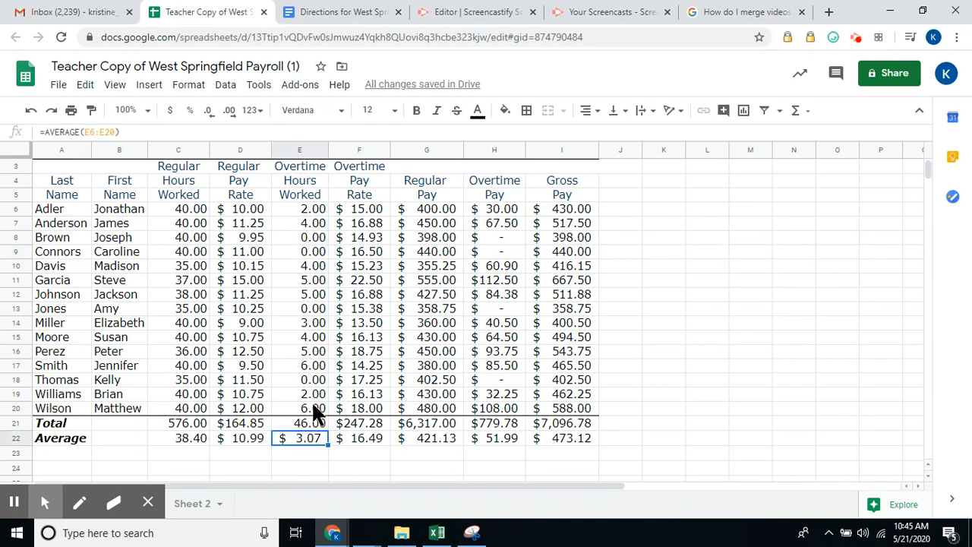
click(189, 88)
mouse_move(223, 157)
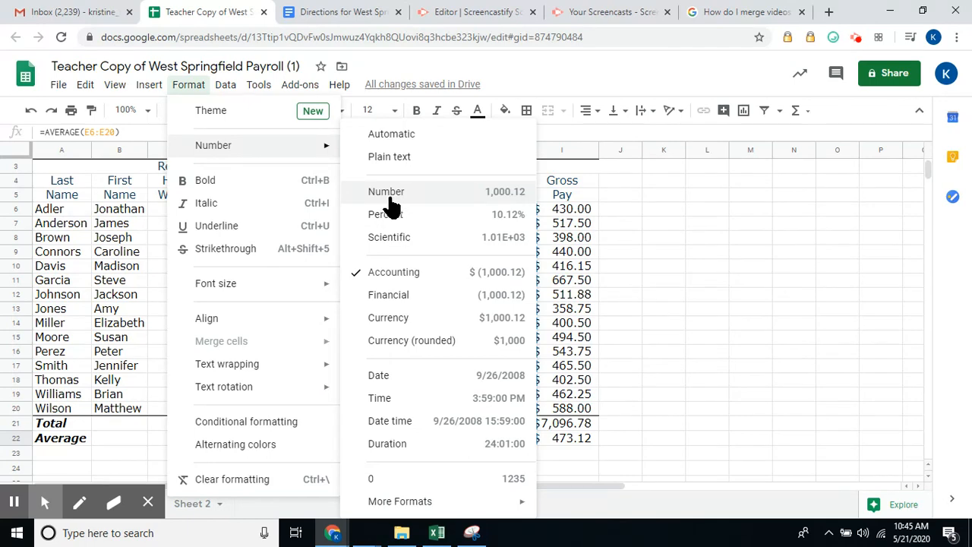
click(445, 194)
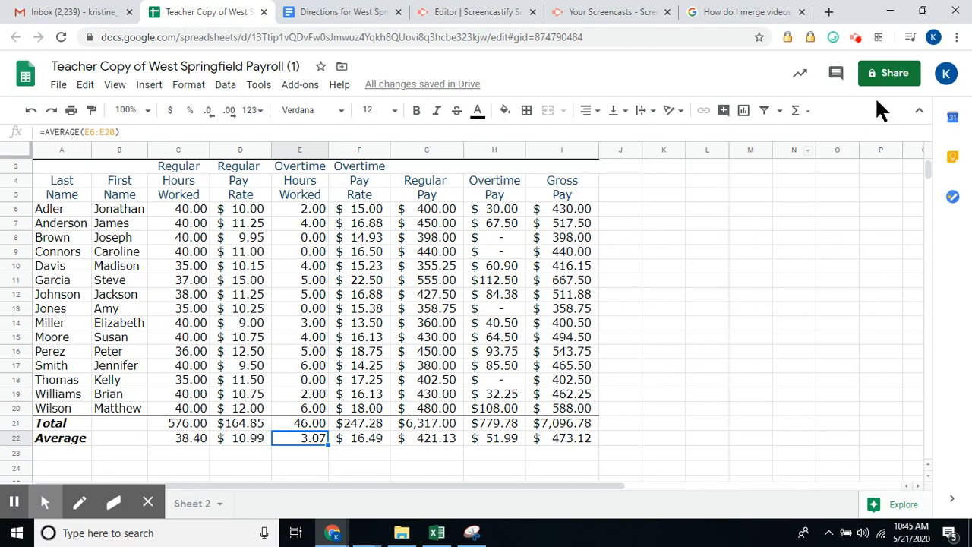
Reduce the browser's page zoom to 67%.
click(956, 38)
click(861, 153)
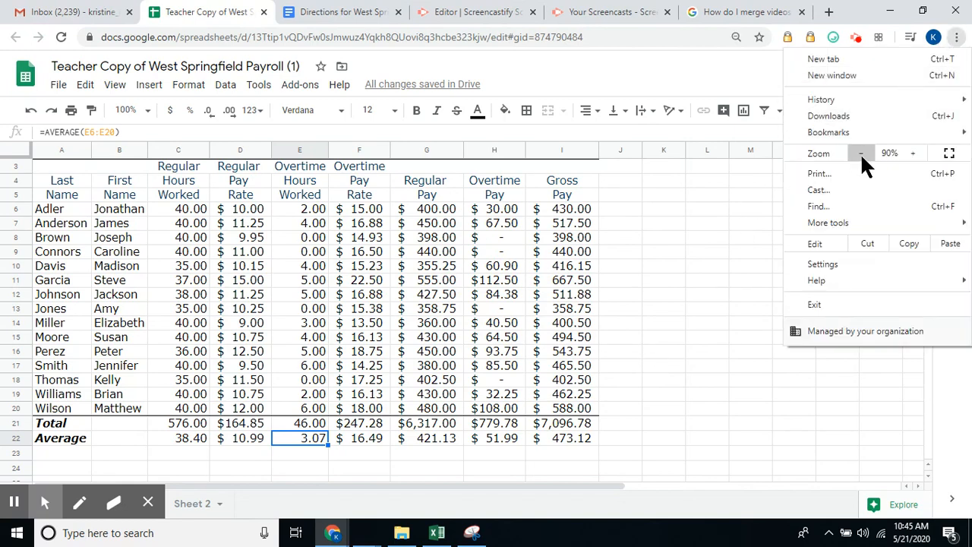
click(860, 152)
click(861, 153)
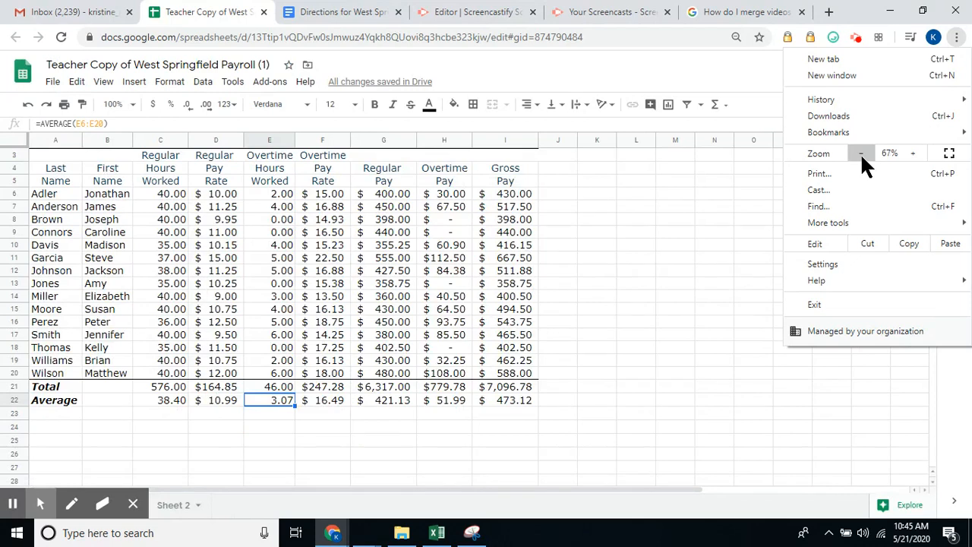
click(676, 194)
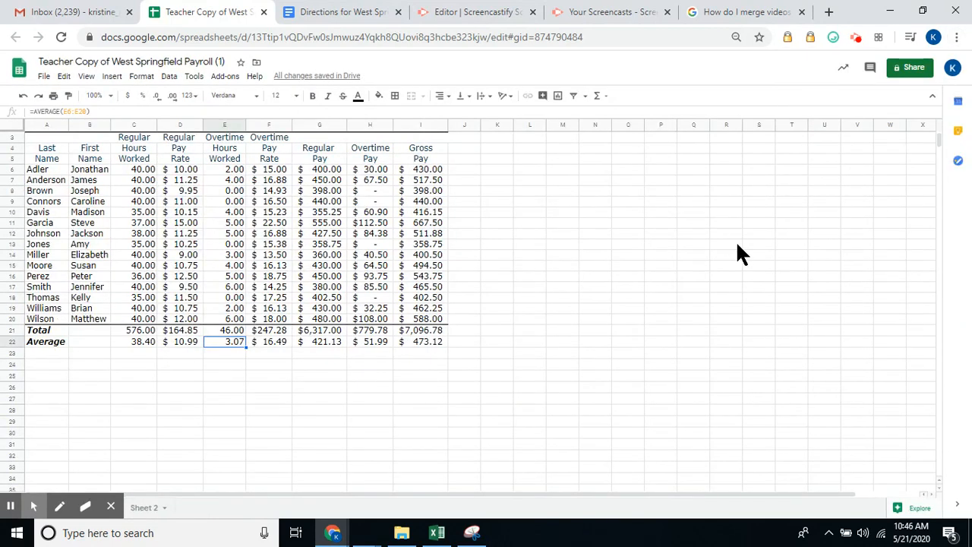
Open the print settings with the page preview for the current payroll sheet.
scroll(901, 161, up, 2)
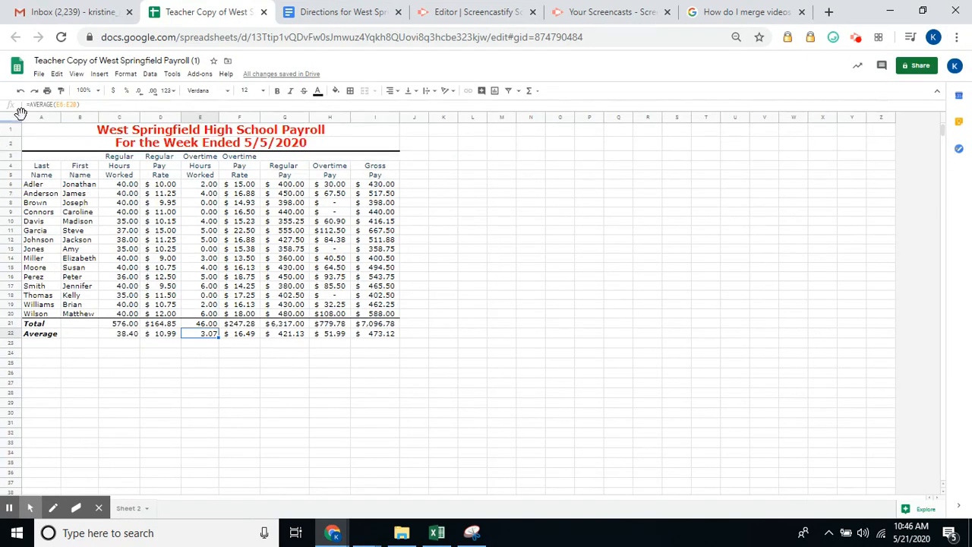
click(38, 74)
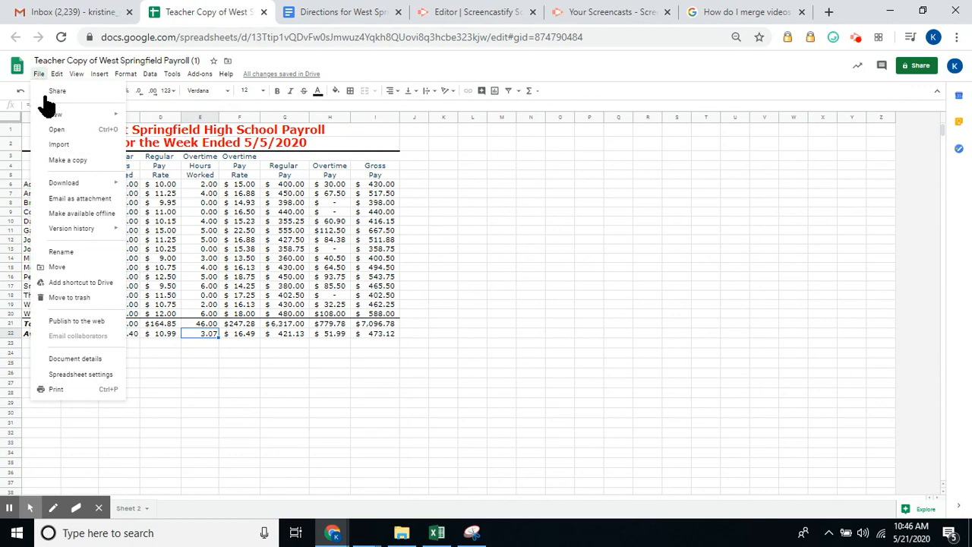
click(65, 390)
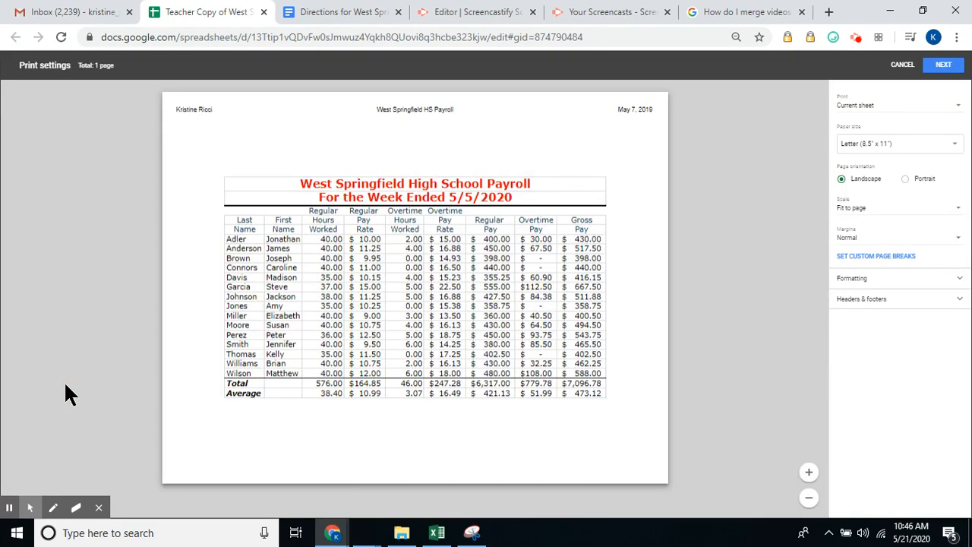